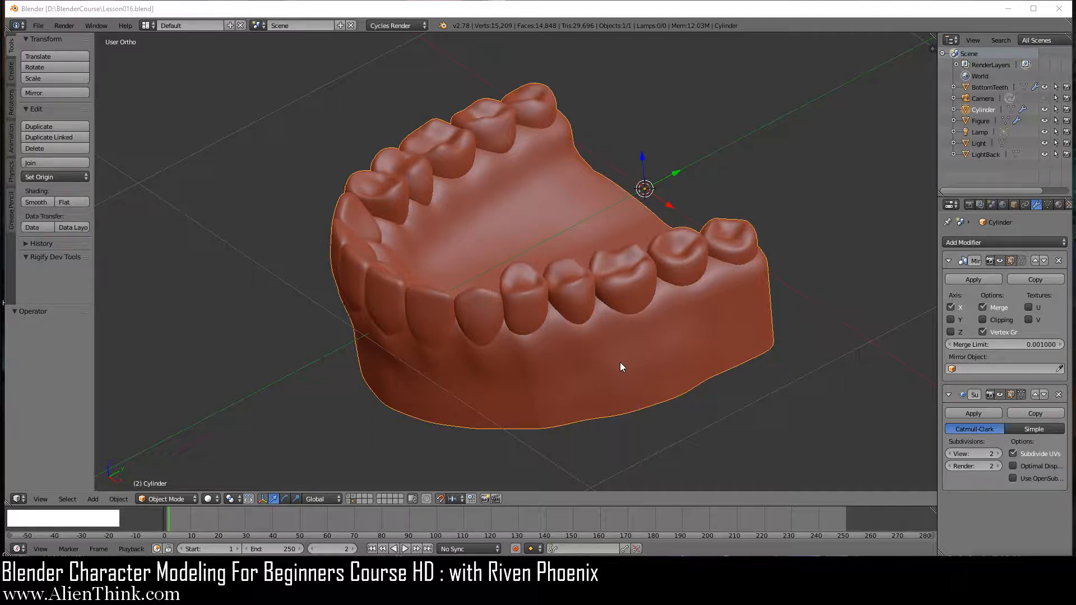
Step: Reveal the hidden gum geometry of the teeth model in Edit Mode and clear the selection
left_click(553, 9)
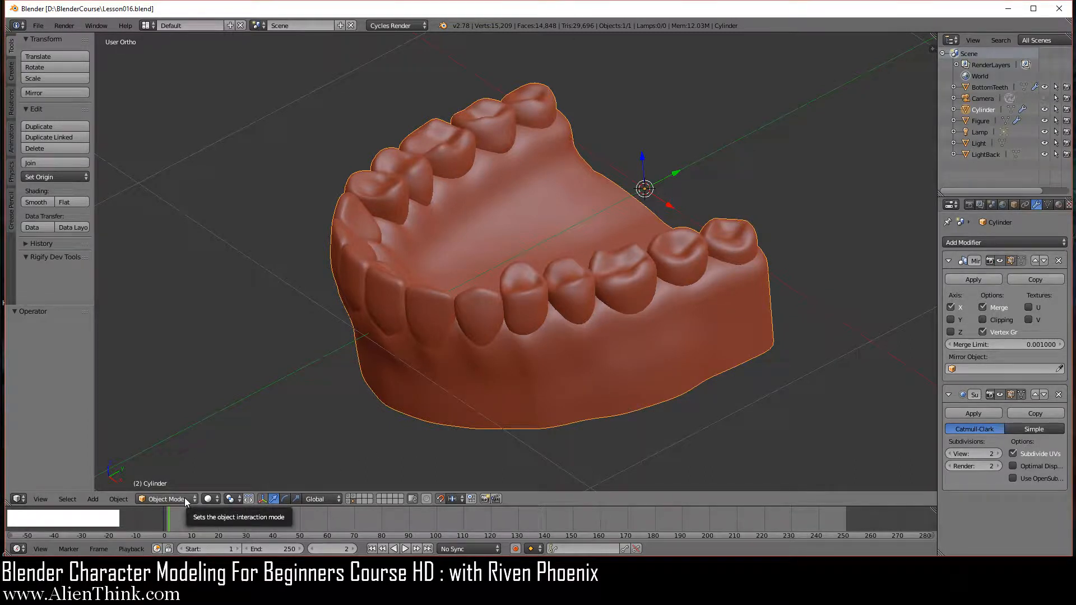
left_click(452, 500)
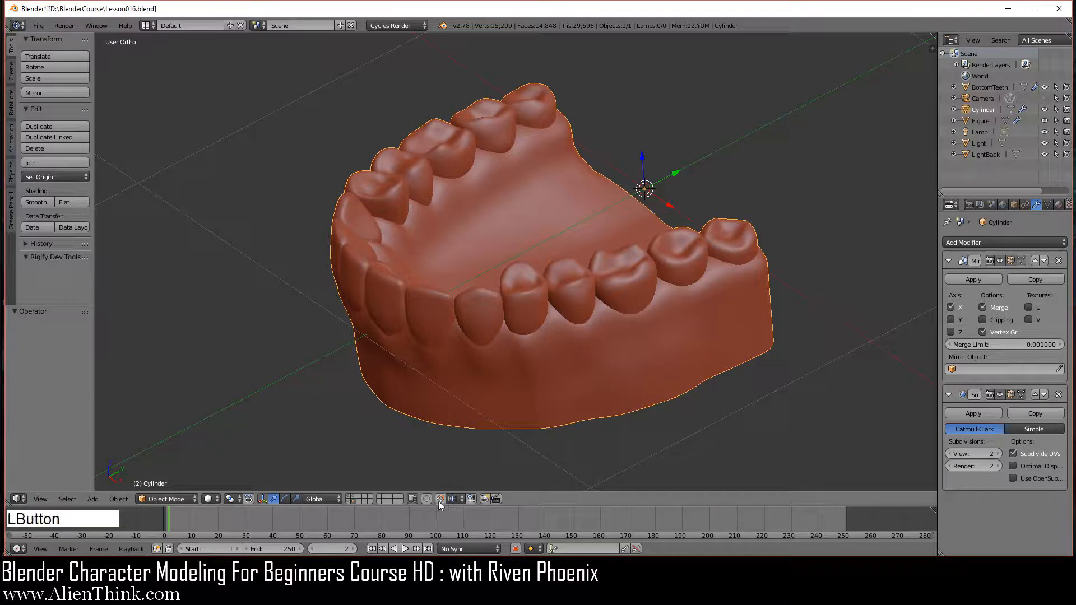
left_click(453, 486)
left_click(179, 498)
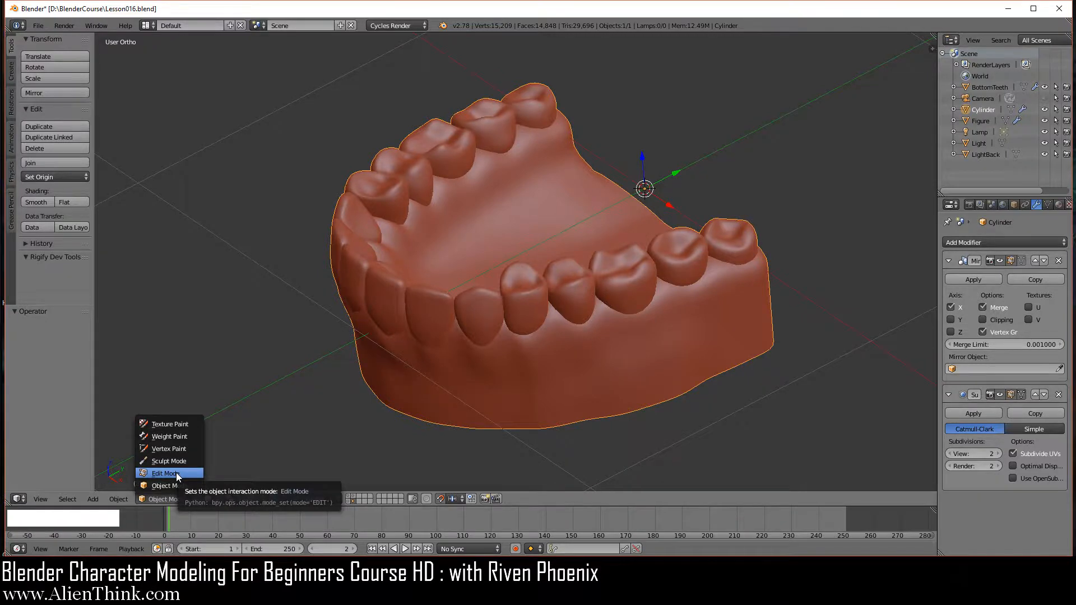
left_click(176, 473)
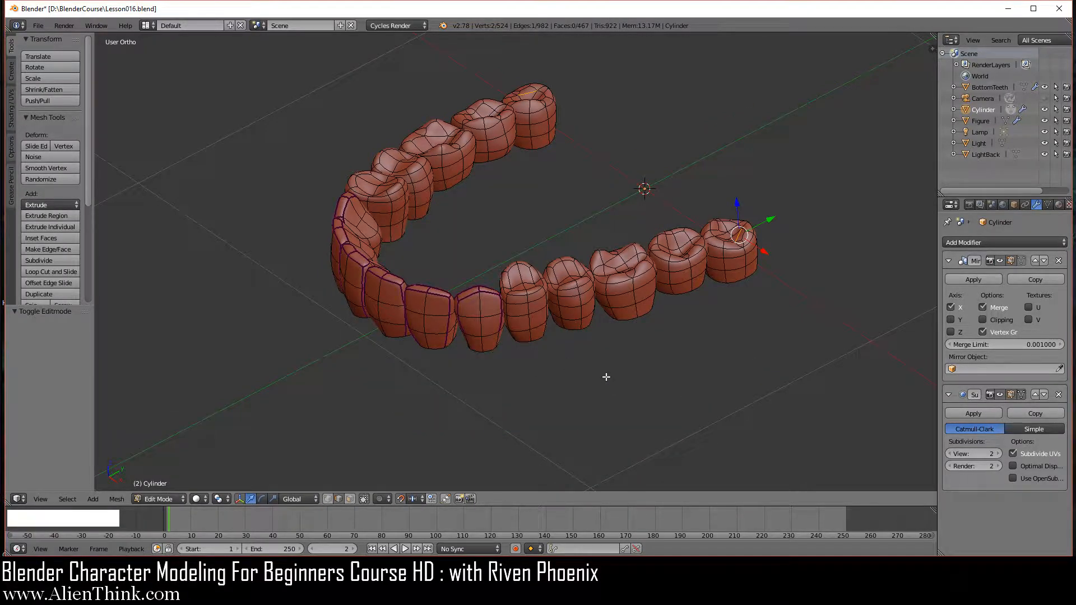
key("alt+h")
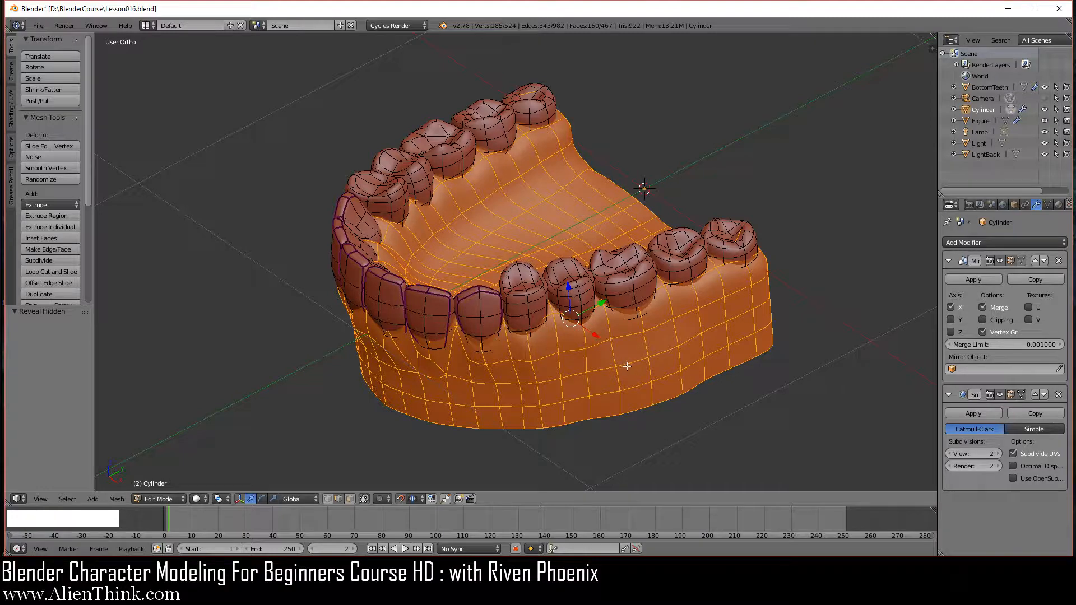
key("a")
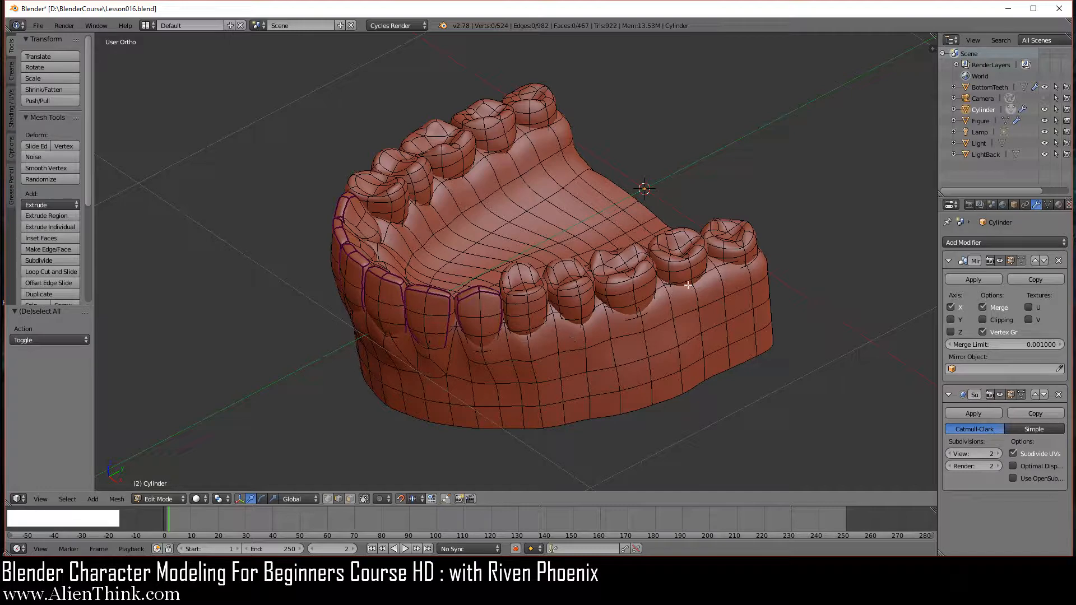
Step: Examine the smoothed gum surface around the teeth from the front, side and back in Object Mode
scroll(605, 357, "up", 2)
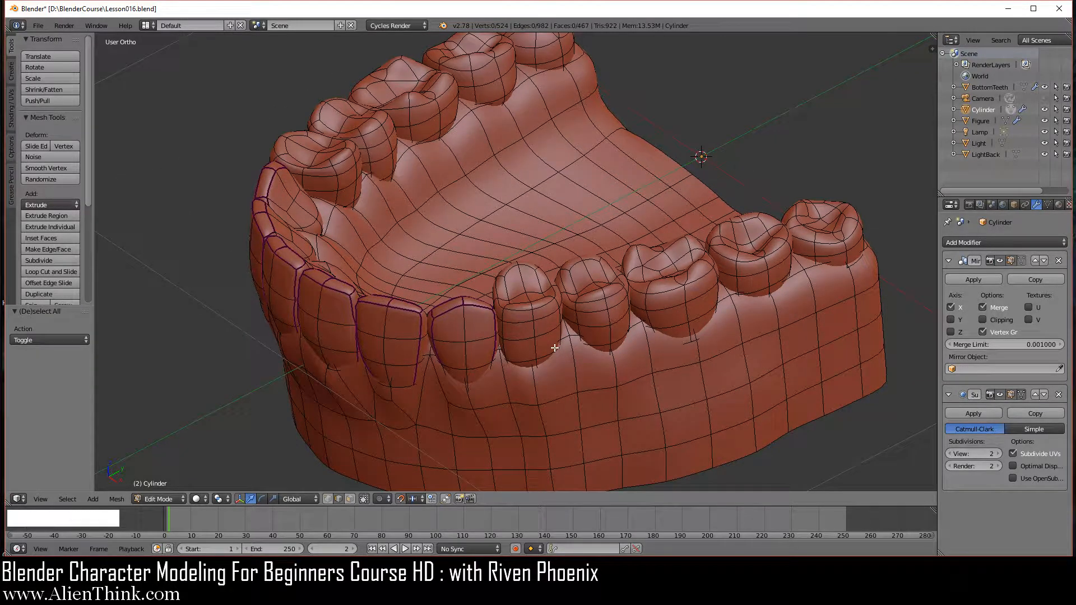
key("Tab")
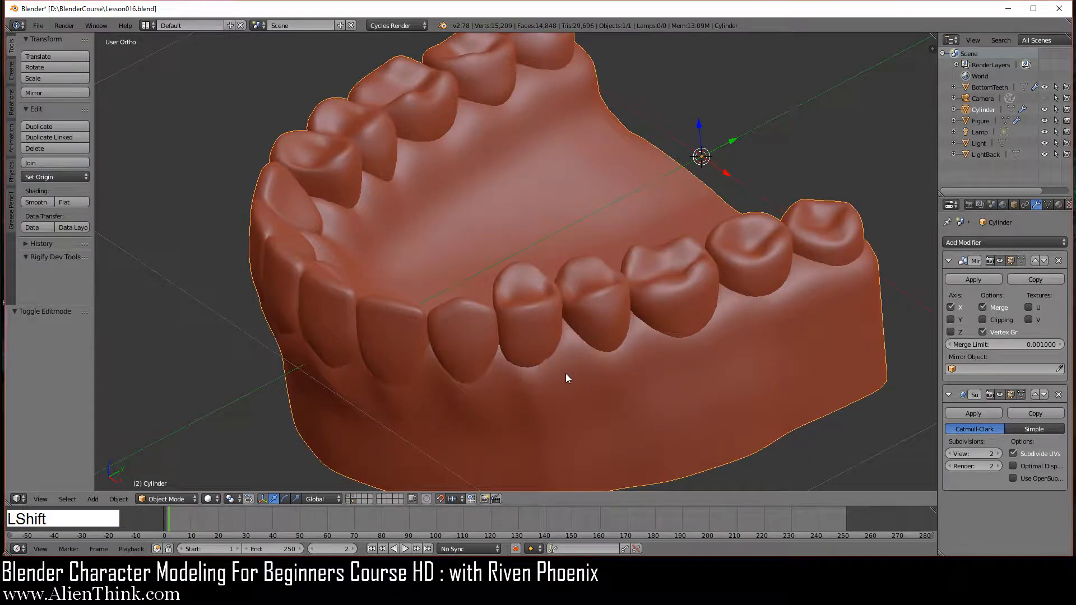
middle_click_drag(566, 374, 576, 275, "shift")
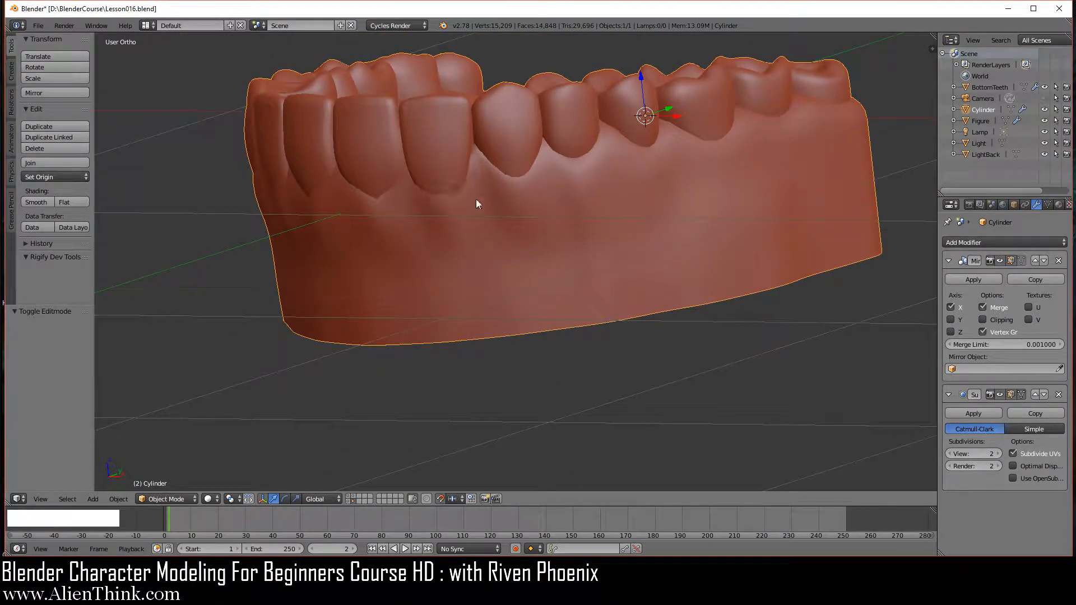
middle_click_drag(712, 220, 740, 334)
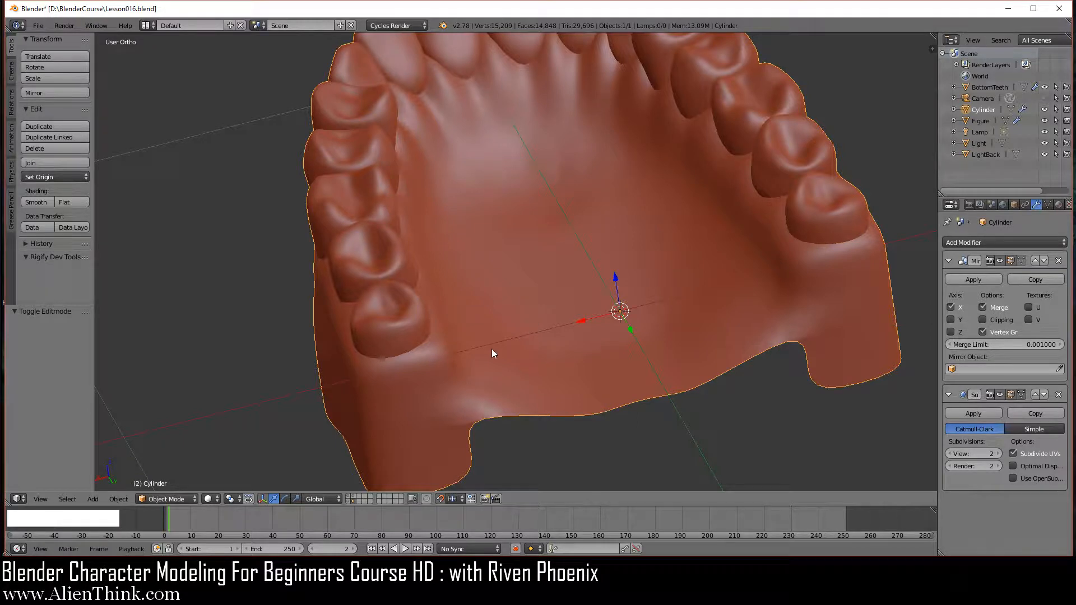
middle_click_drag(493, 353, 726, 275)
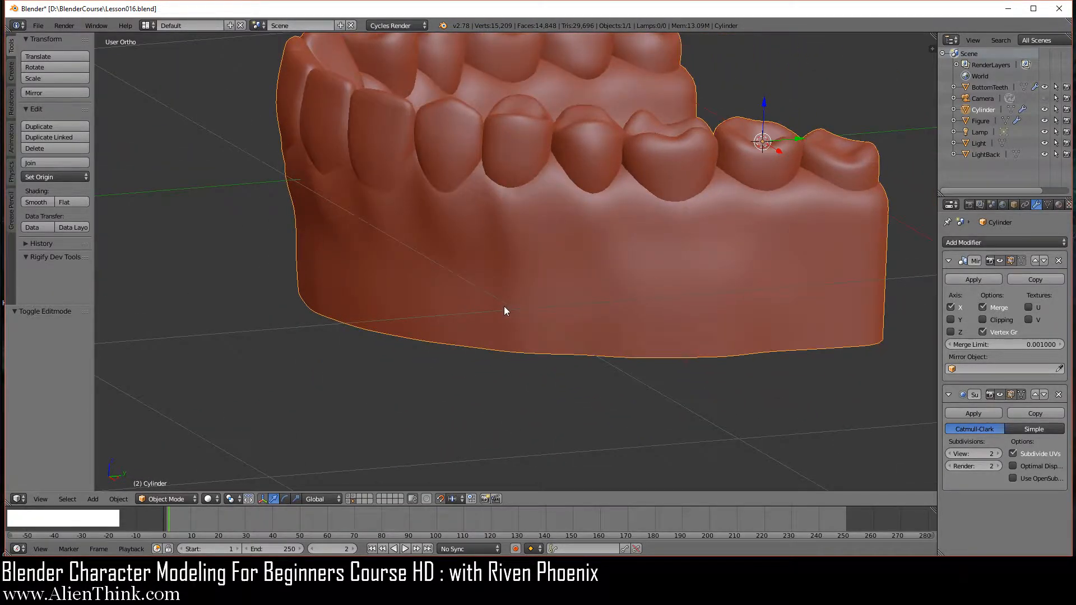
middle_click_drag(504, 311, 596, 295)
middle_click_drag(472, 280, 557, 334)
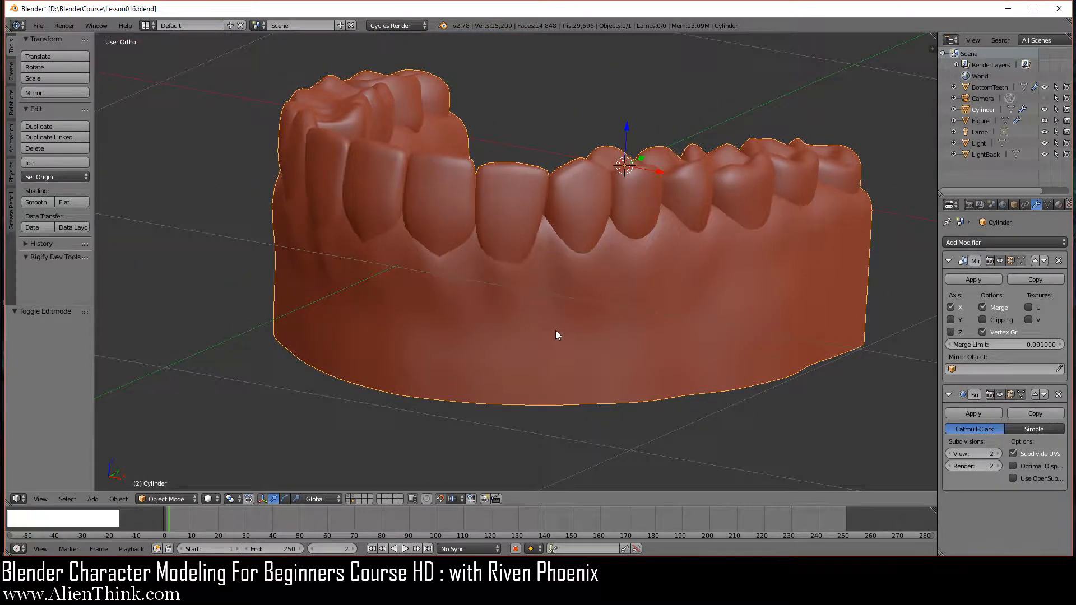
key("KP_Decimal")
scroll(557, 342, "up", 3)
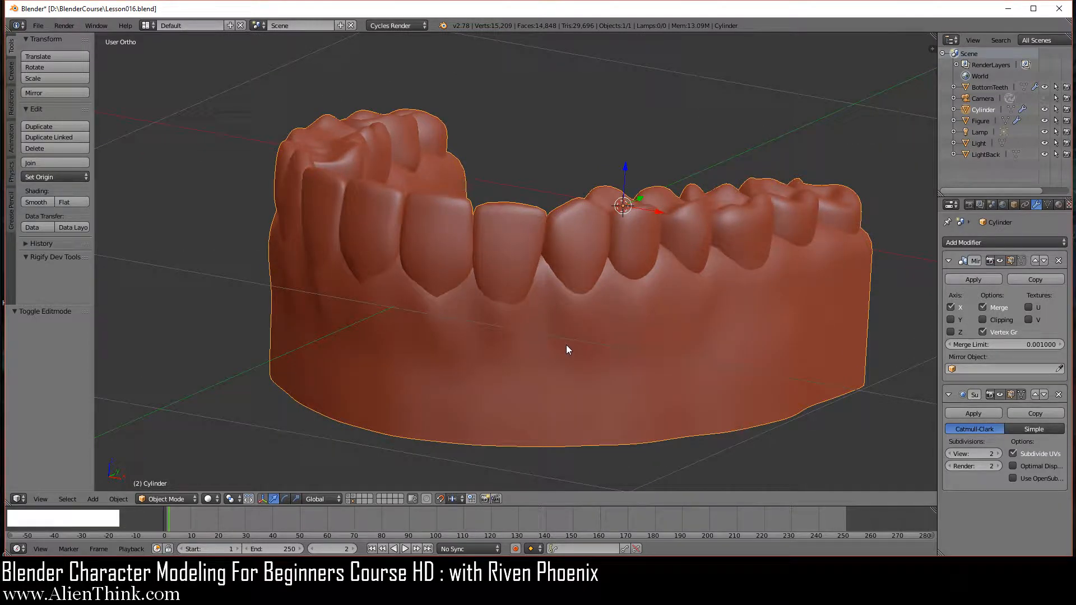
Step: In edge select mode, rotate the slanted gum edges beneath the central and lateral incisors so they run horizontally along the gum
key("Tab")
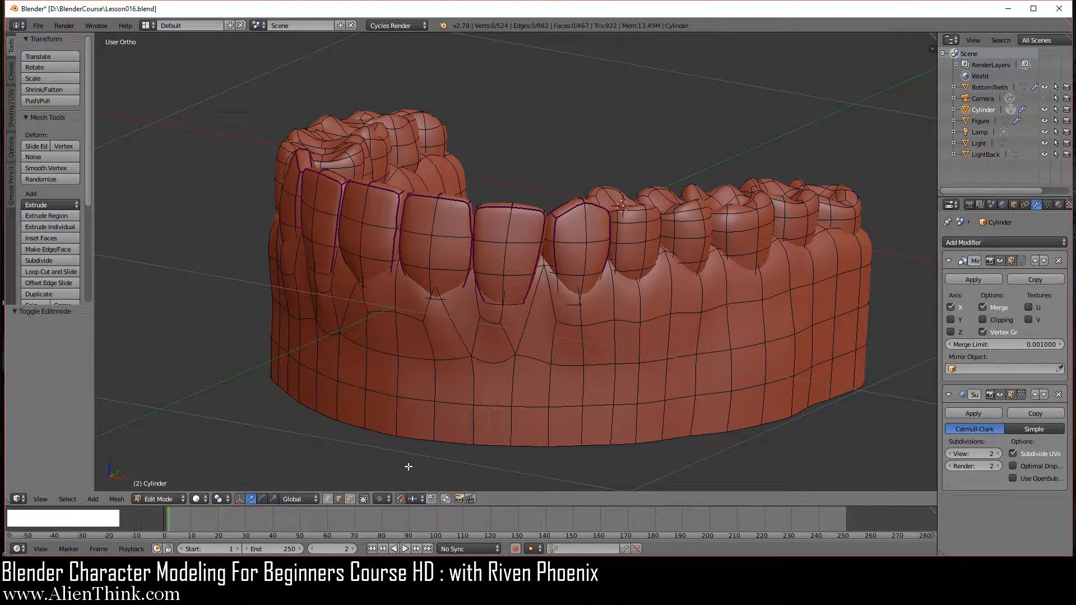
left_click(339, 497)
right_click(524, 327)
scroll(586, 387, "up", 3)
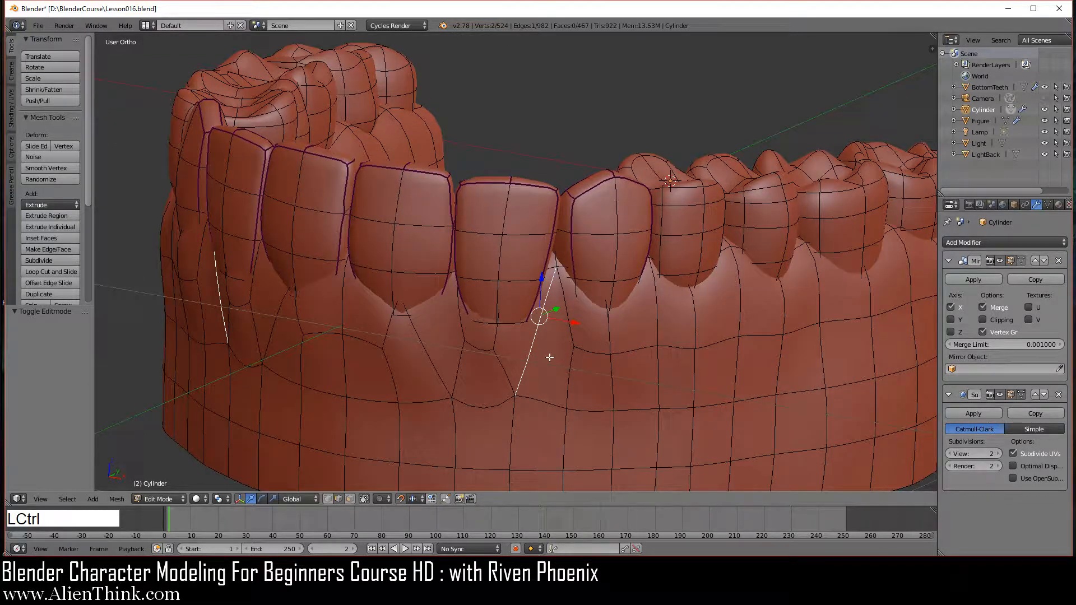
key("ctrl+a")
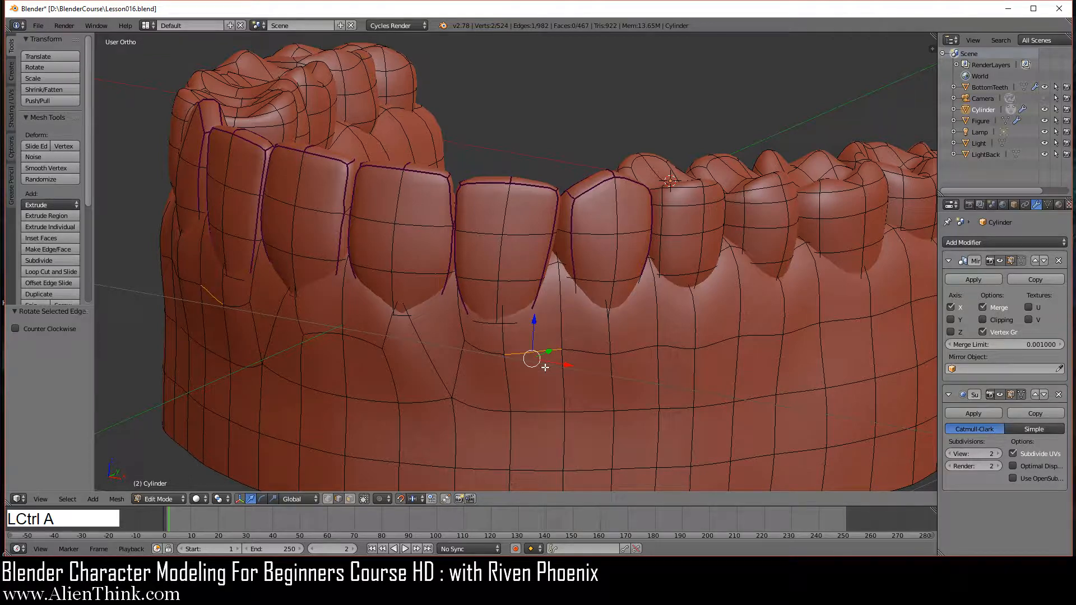
right_click(428, 353)
key("ctrl+a")
key("ctrl+a")
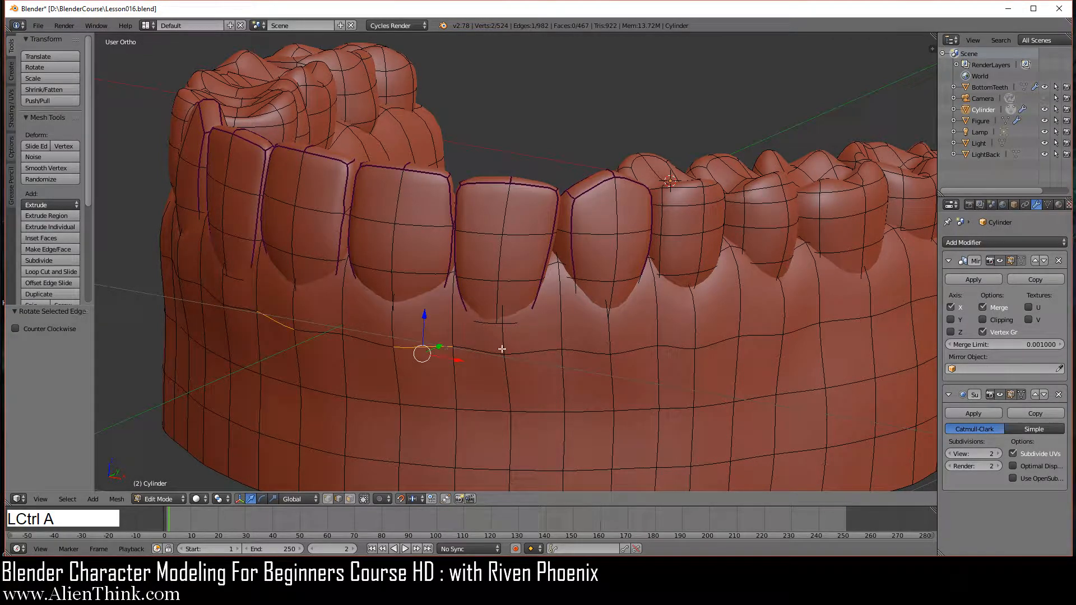
Step: Add a single centred loop cut around the gum just below the teeth, with a slide factor of 0
key("ctrl+r")
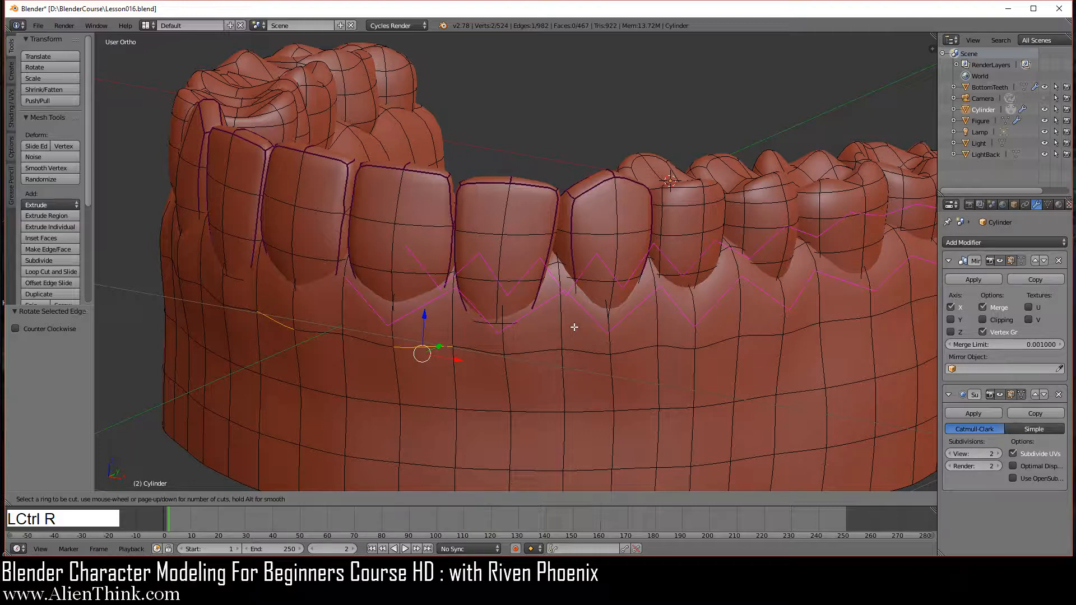
left_click(574, 327)
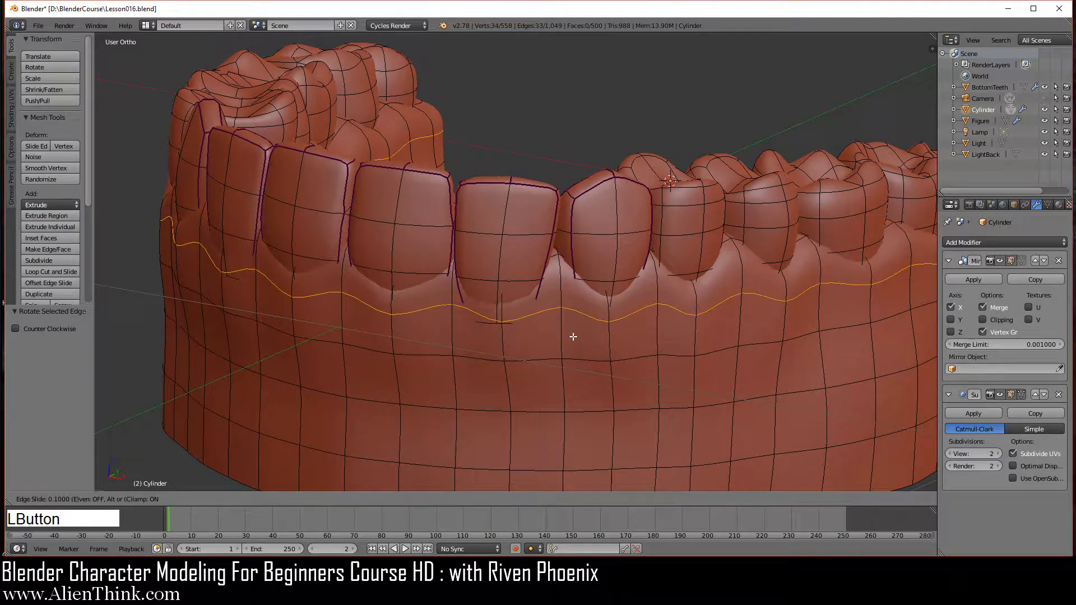
right_click(577, 332)
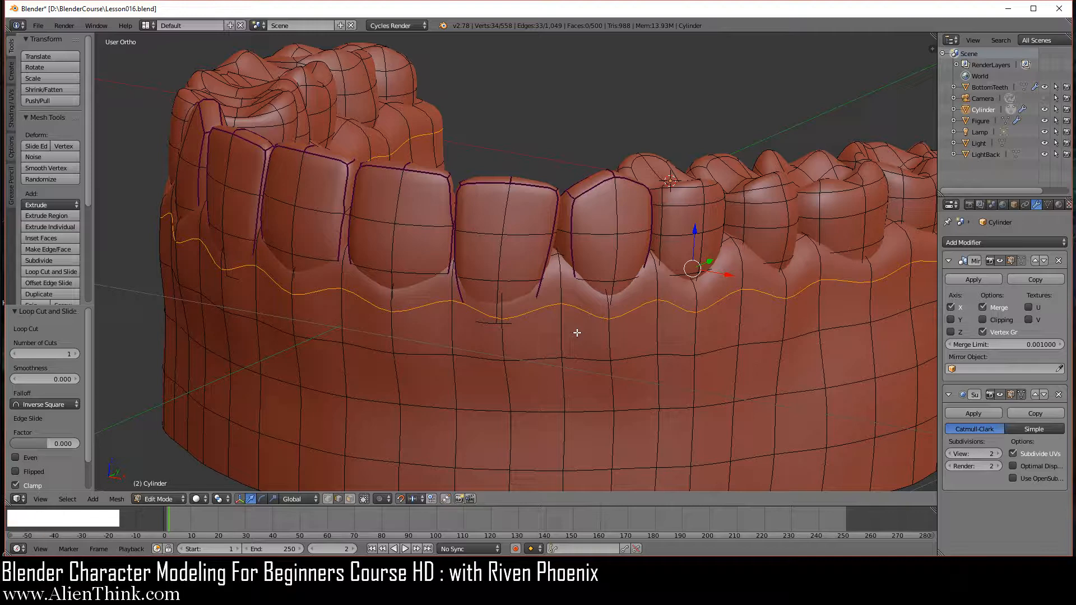
Step: Rotate the two horizontal gum edges beneath the incisors back to slanted edges and check the gum in Object Mode
right_click(441, 352)
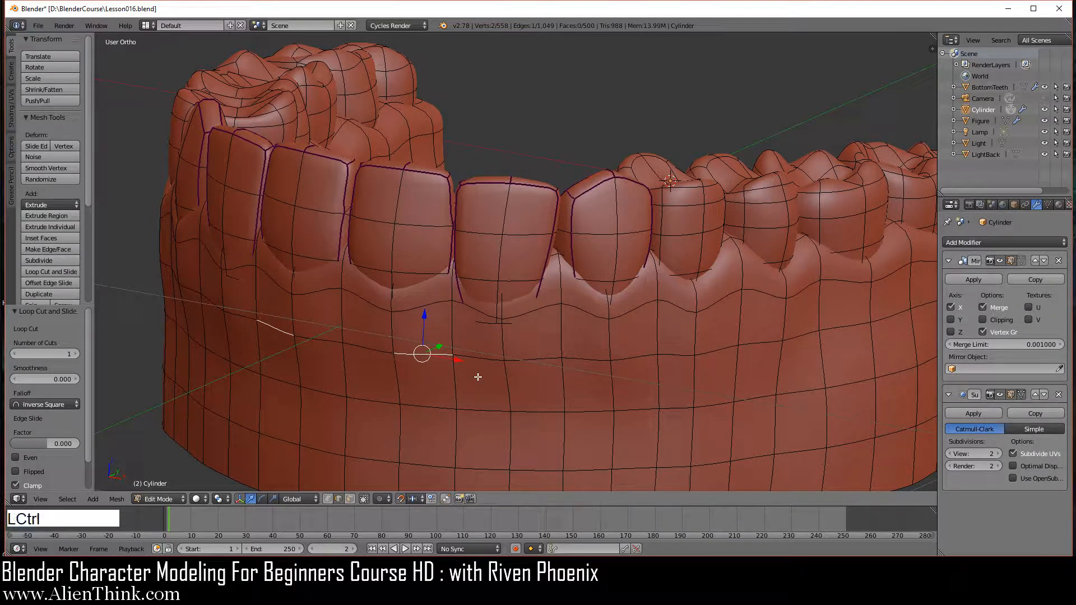
key("ctrl+a")
key("ctrl+a")
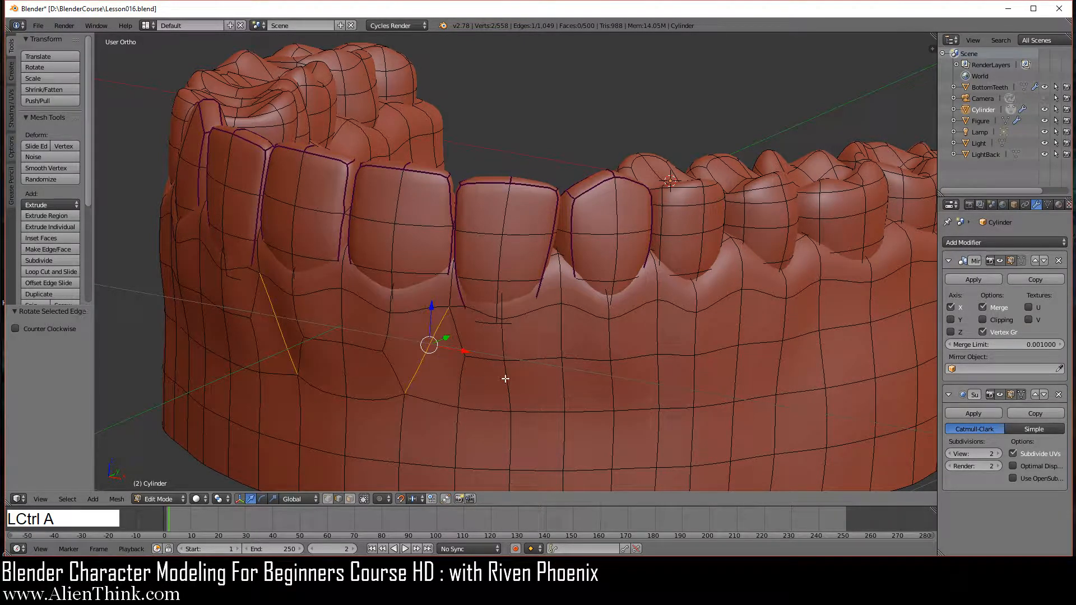
right_click(545, 358)
key("ctrl+a")
key("ctrl+a")
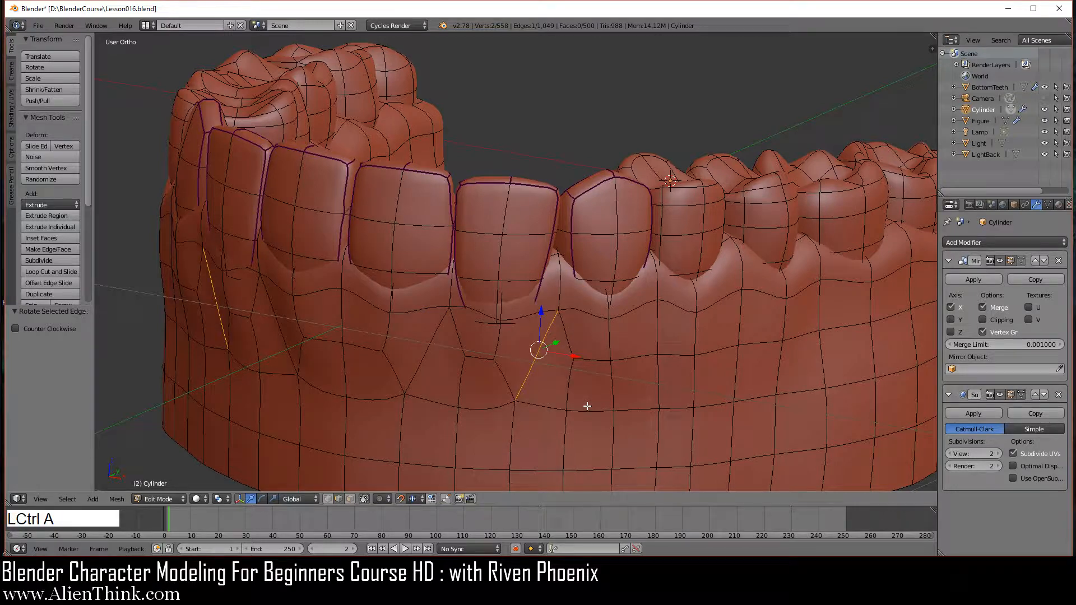
key("Tab")
middle_click_drag(544, 356, 596, 276)
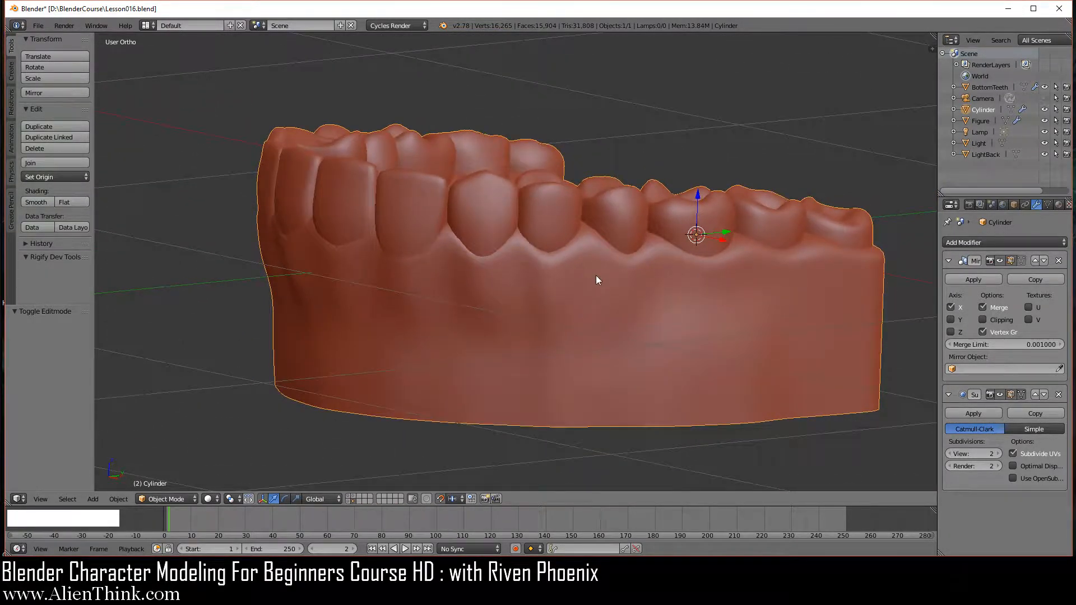
Step: Select the new loop's four edges below the central and lateral incisors and move them -0.020 along Y
key("Tab")
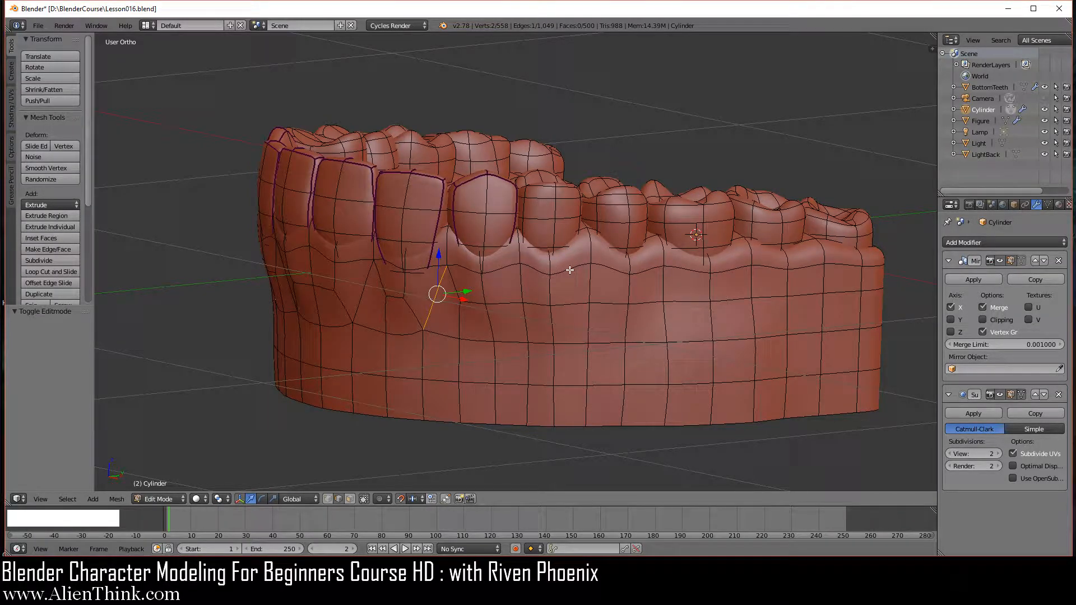
scroll(389, 315, "up", 3)
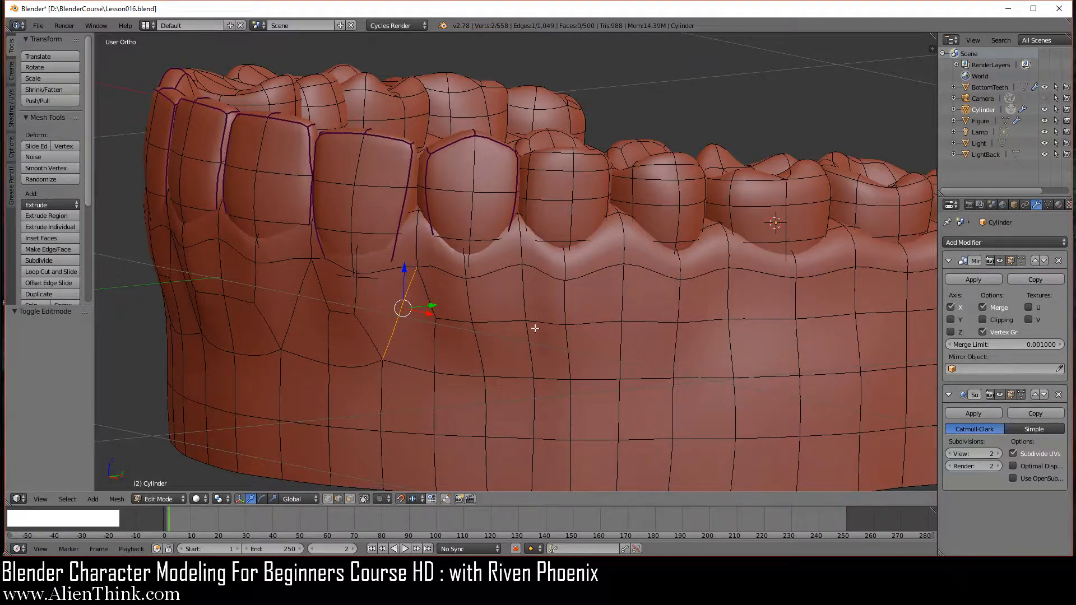
key("1")
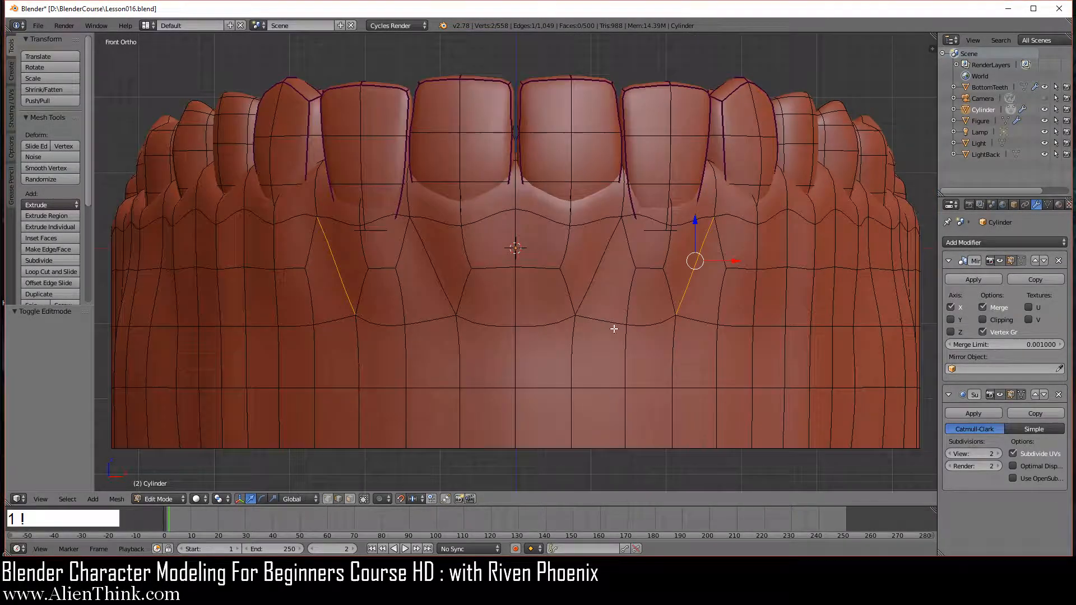
right_click(558, 224)
right_click(644, 225, "shift")
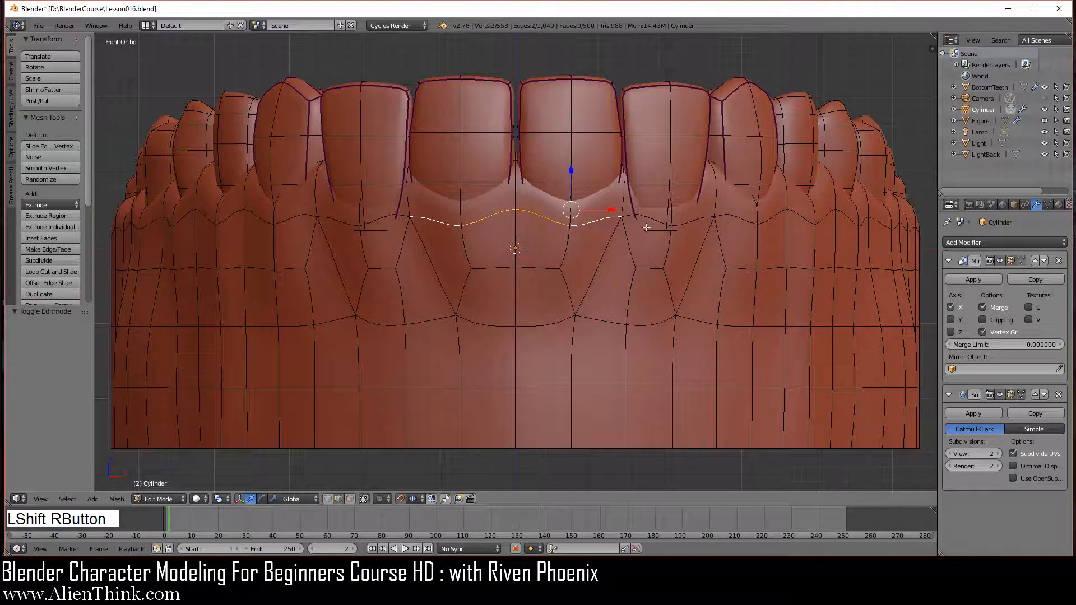
right_click(672, 221, "shift")
right_click(687, 219, "shift")
key("3")
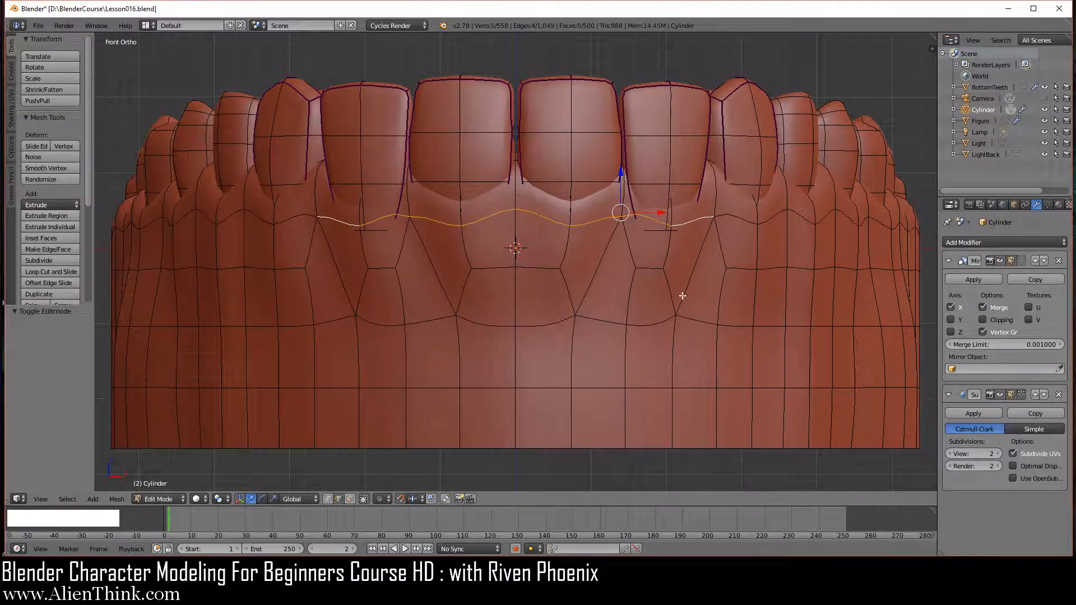
middle_click_drag(335, 315, 589, 312, "shift")
scroll(491, 319, "up", 1)
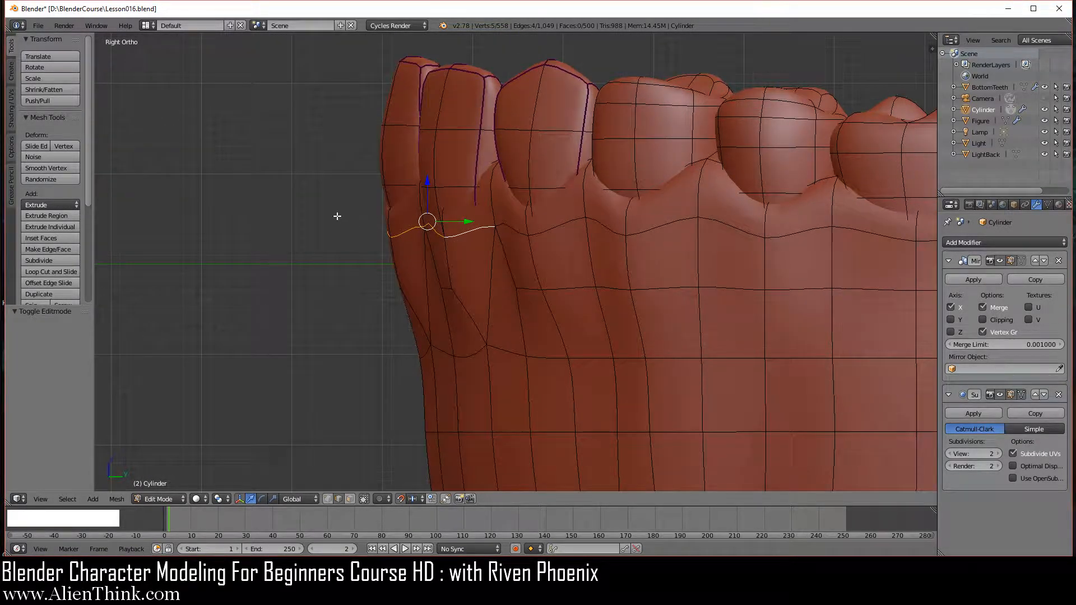
left_click(467, 220)
left_click_drag(468, 220, 449, 221)
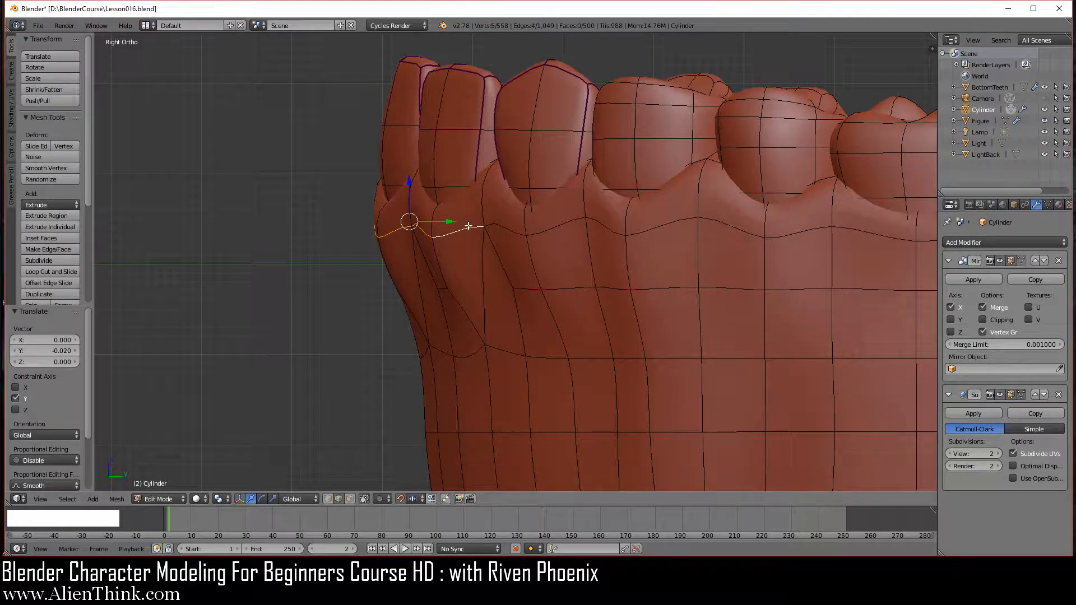
Step: Move the gum-loop edge beneath the canine slightly forward along Y and check the gum in Object Mode
right_click(547, 228)
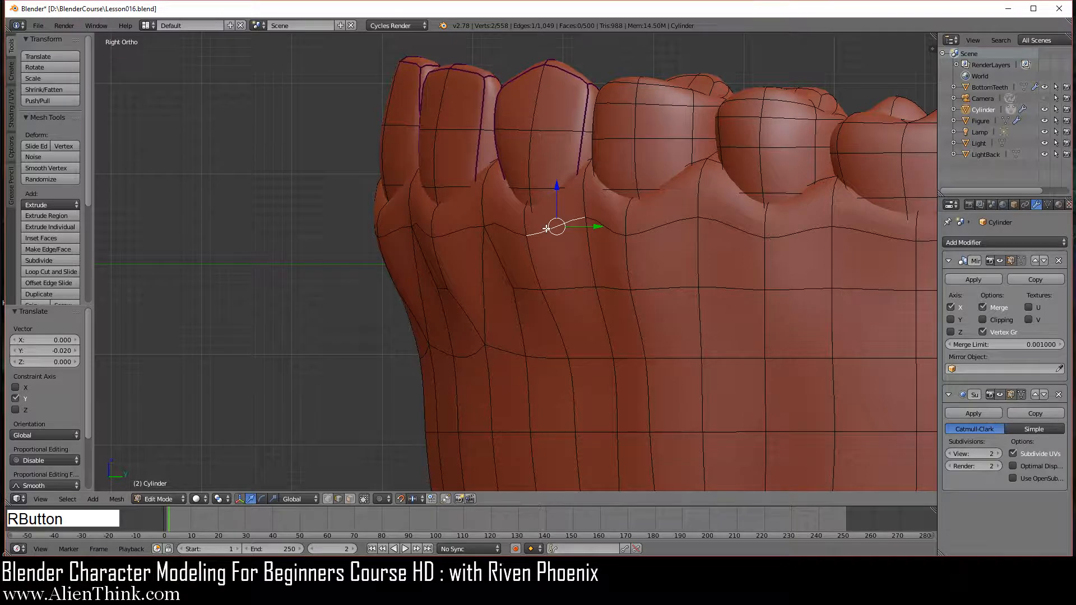
left_click_drag(596, 228, 588, 227)
scroll(522, 321, "down", 5)
key("Tab")
middle_click_drag(523, 321, 572, 361)
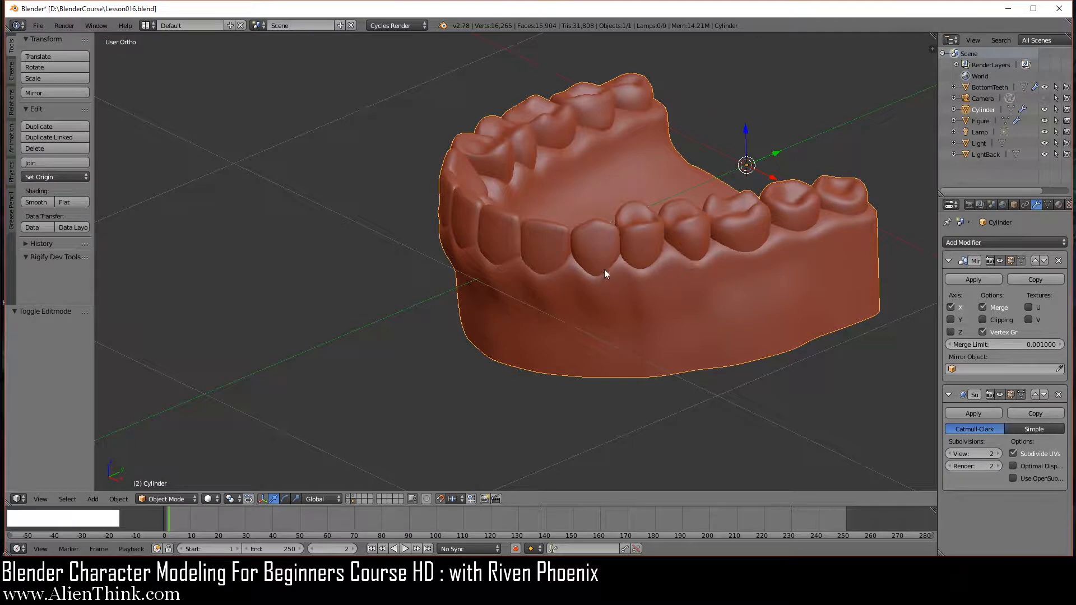
Step: Move the upright gum edge just below the first molar 0.010 outward along X
middle_click_drag(694, 287, 534, 304, "shift")
scroll(658, 339, "up", 5)
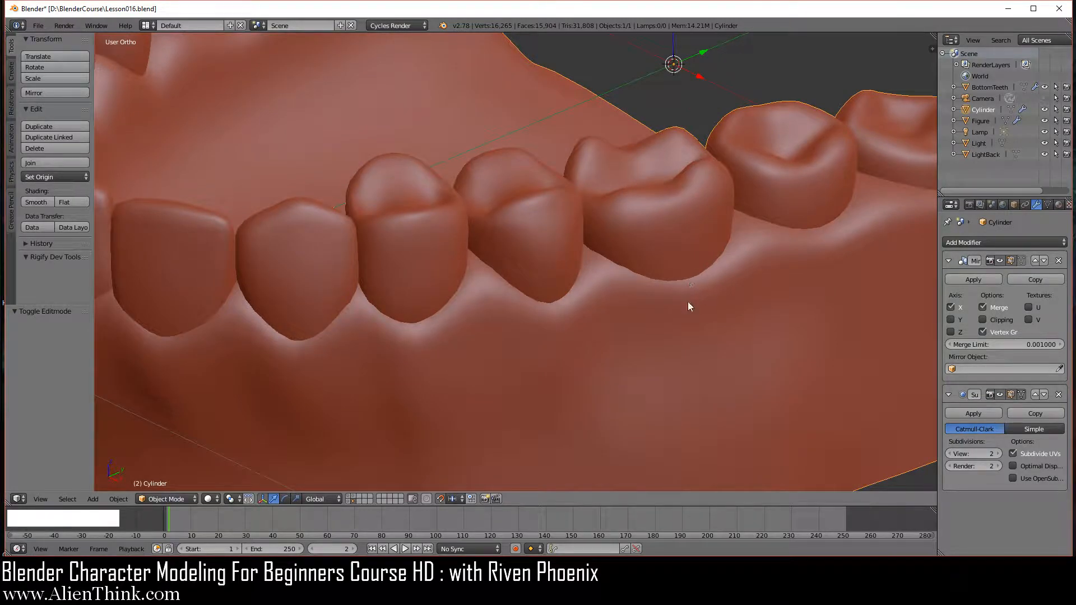
key("Tab")
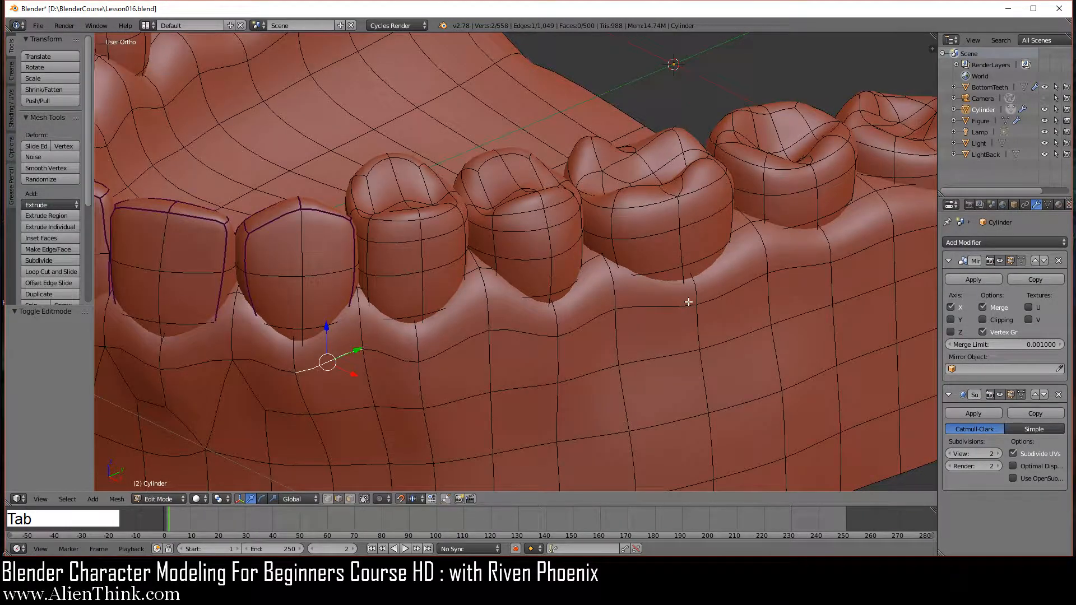
right_click(681, 305)
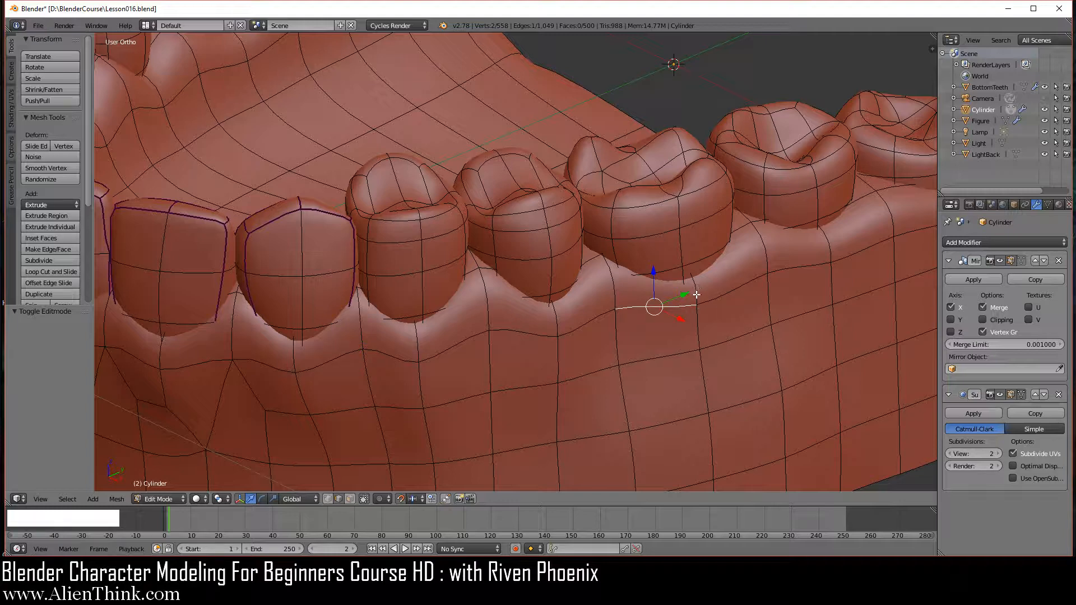
right_click(696, 289)
key("1")
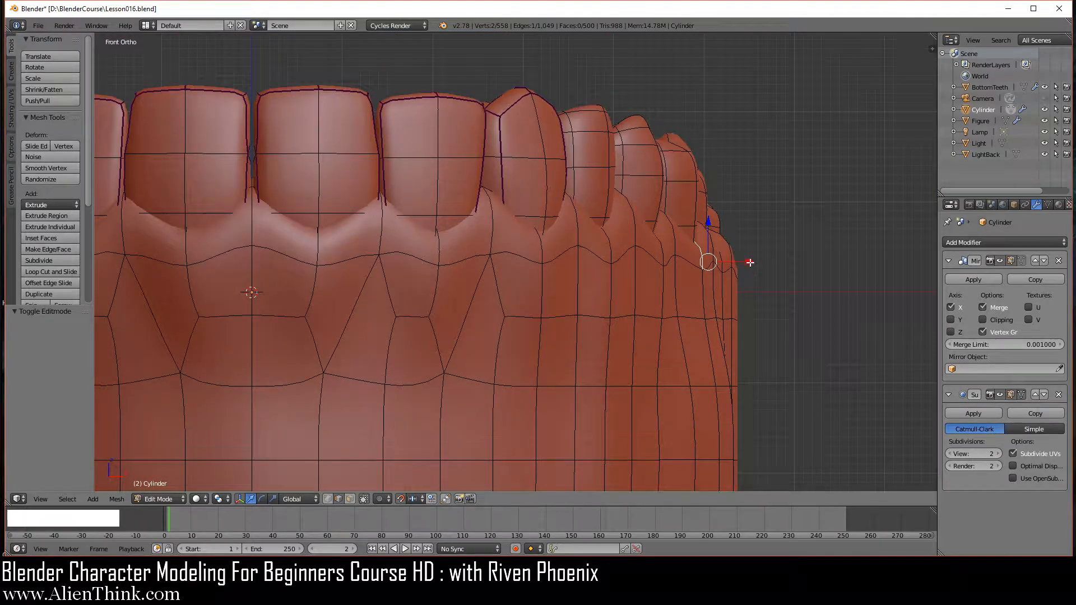
left_click_drag(748, 261, 757, 261)
scroll(668, 294, "down", 3)
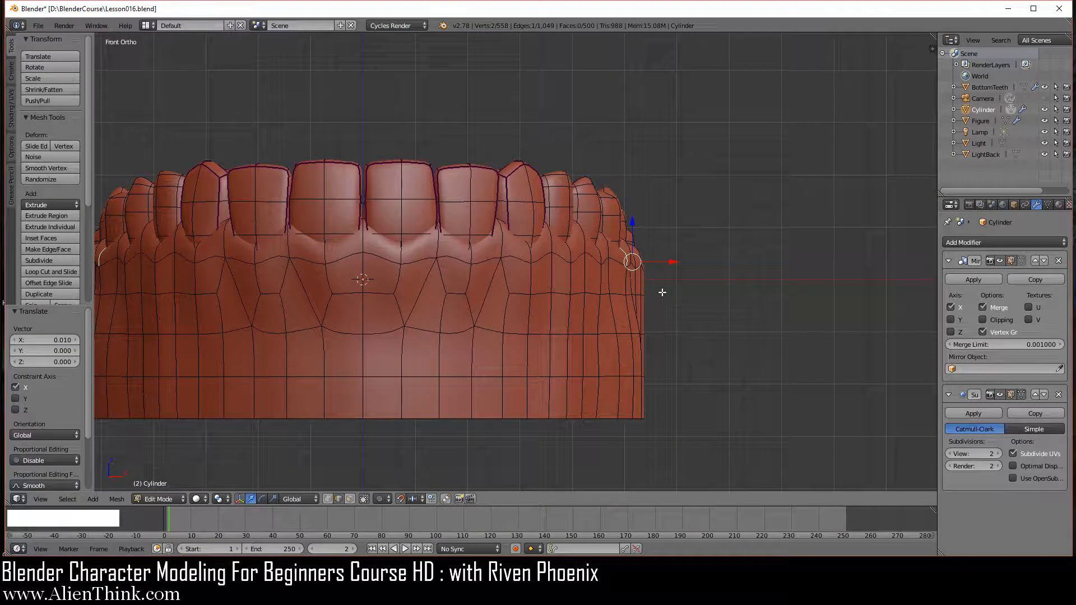
middle_click_drag(664, 280, 505, 377)
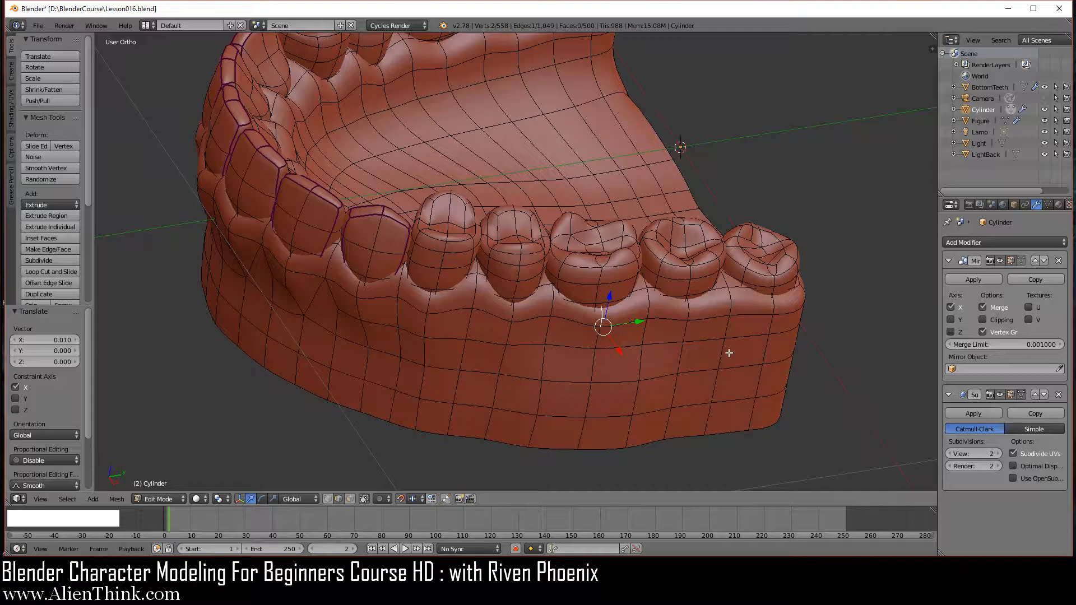
Step: Enable Clipping on the Mirror modifier and smooth the three upright inner gum edges between the incisors and beside the canine
middle_click_drag(790, 360, 511, 379)
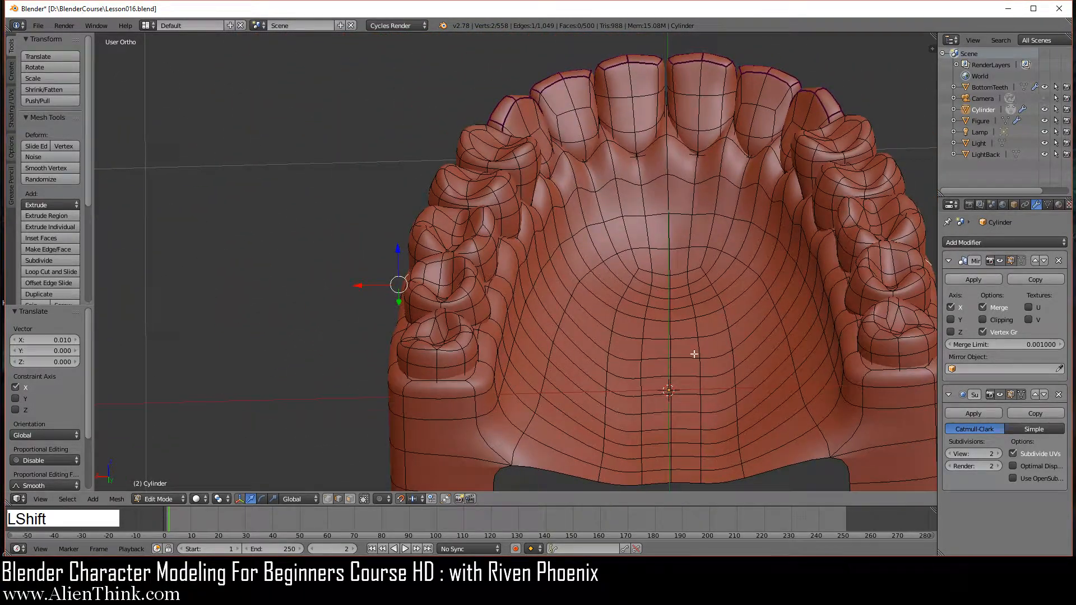
middle_click_drag(694, 354, 539, 254, "shift")
scroll(541, 257, "up", 4)
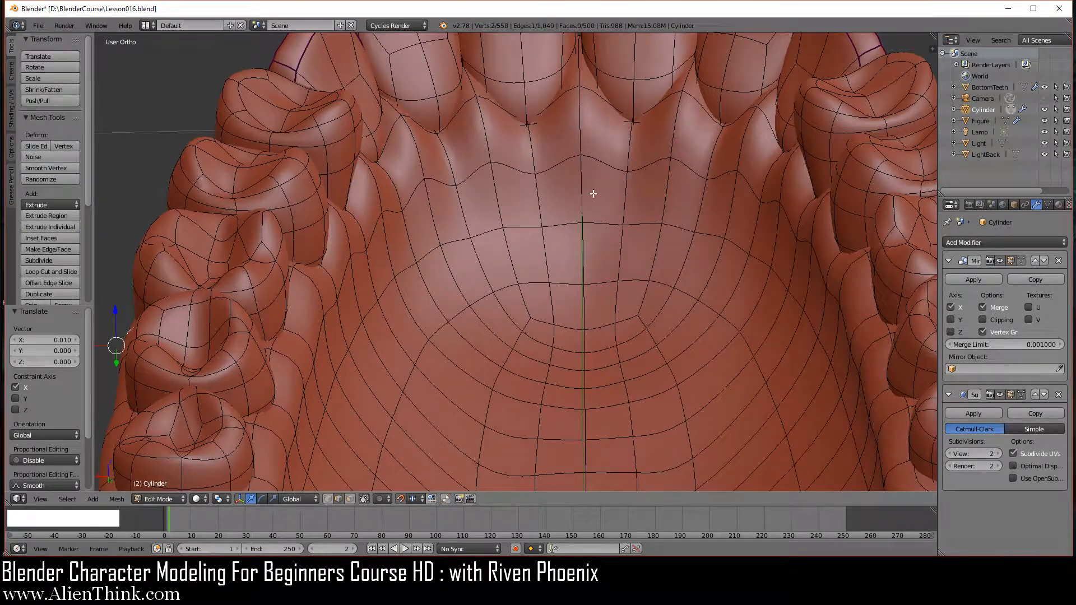
middle_click_drag(593, 199, 533, 247, "shift")
right_click(519, 189)
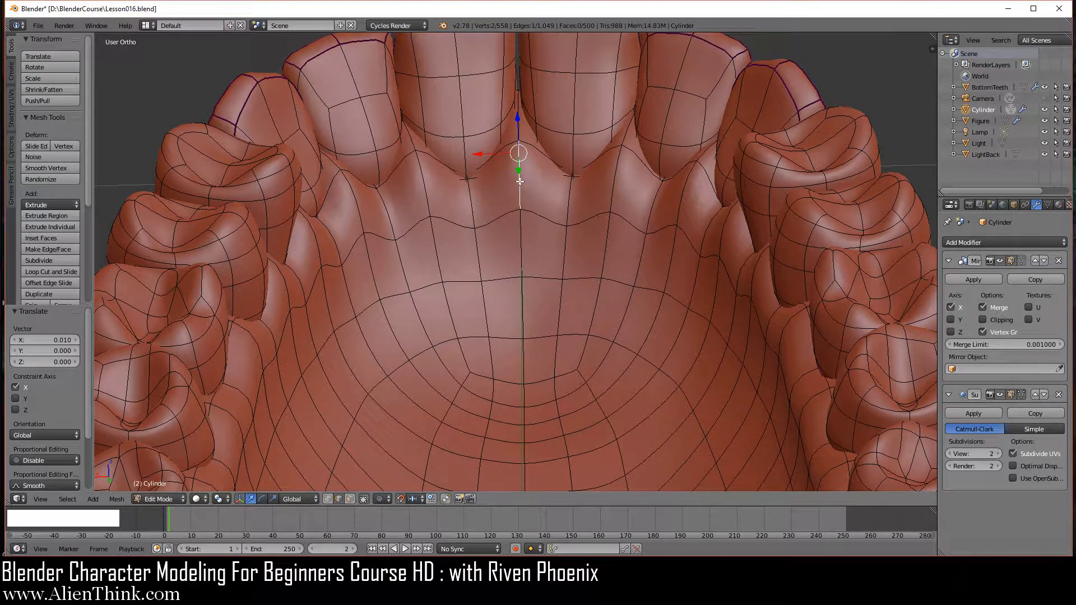
left_click(983, 320)
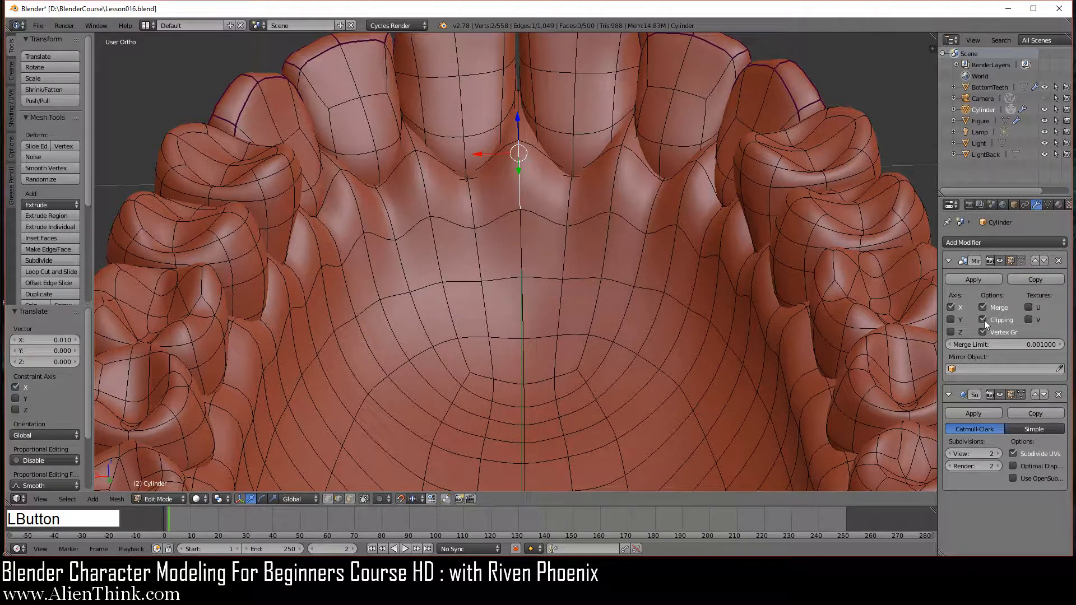
right_click(425, 198, "shift")
right_click(680, 211, "shift")
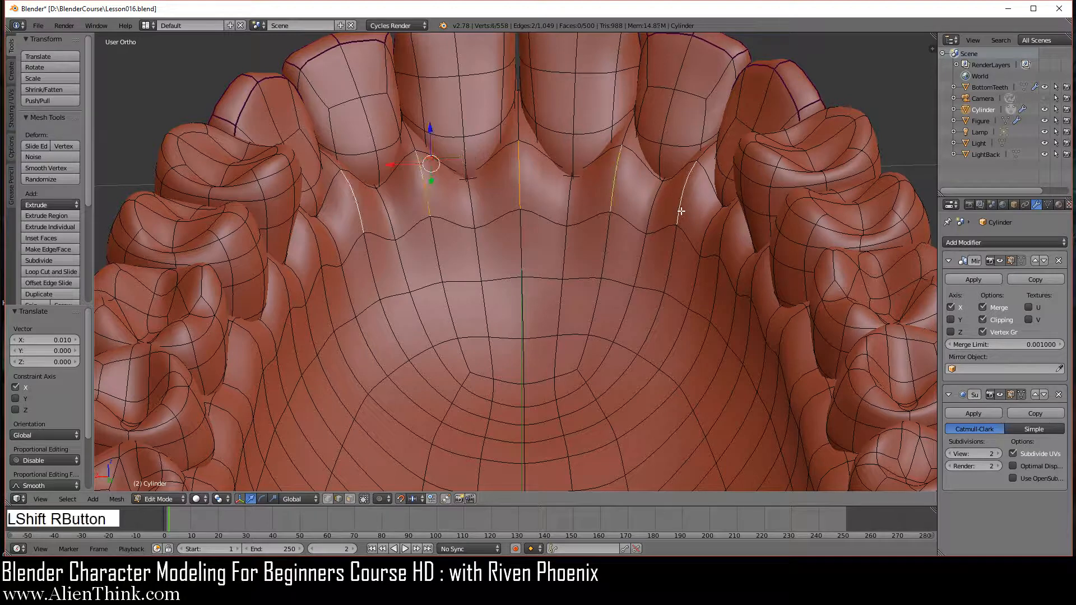
key("w")
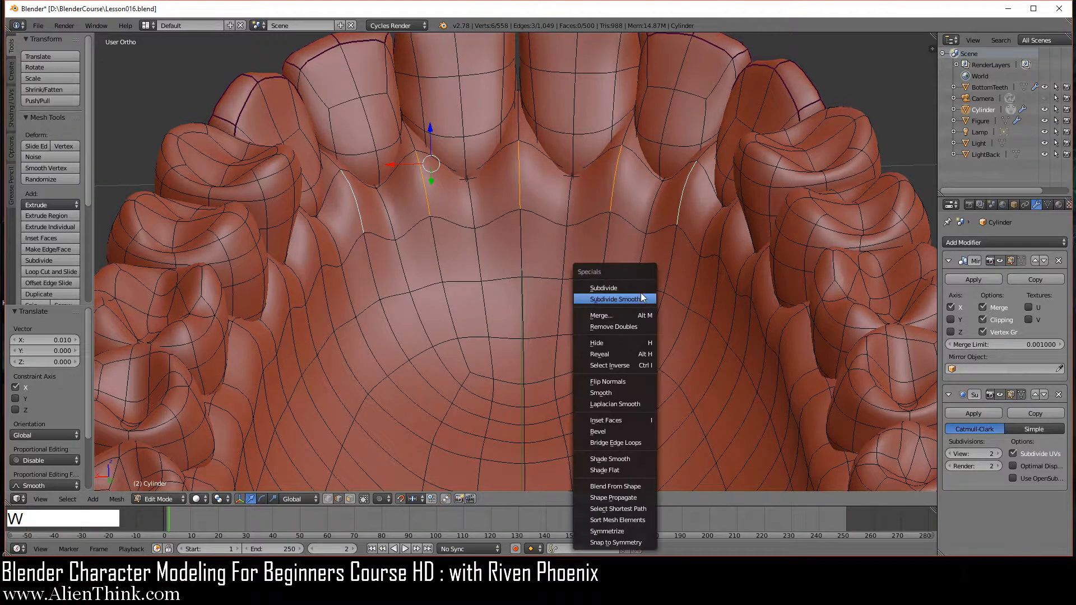
left_click(621, 392)
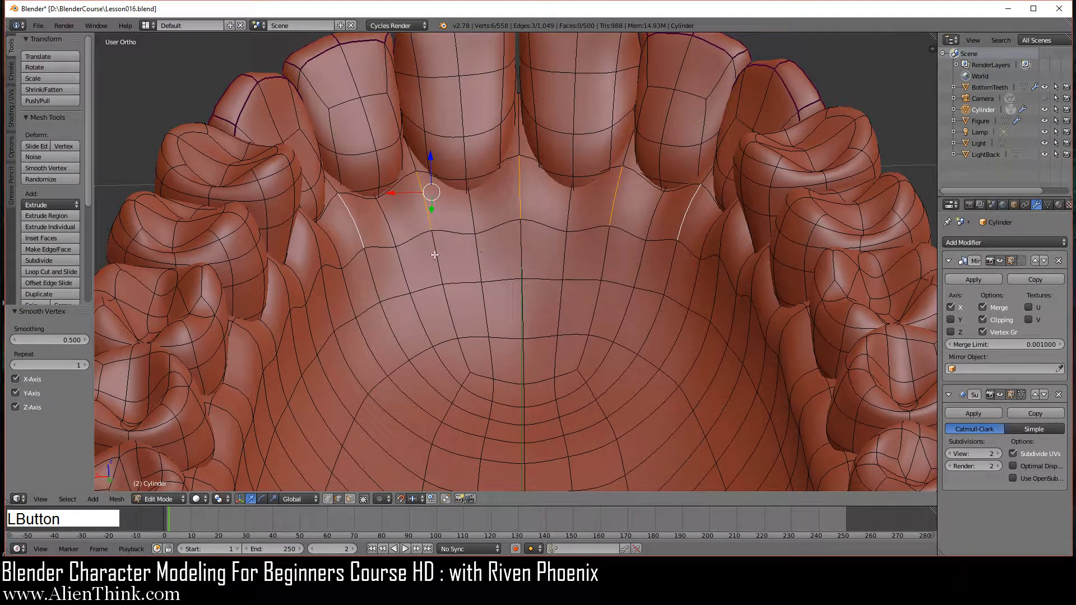
Step: Add the inner gum edges behind the lateral and central incisors to the selection and smooth all five edges
right_click(390, 225, "shift")
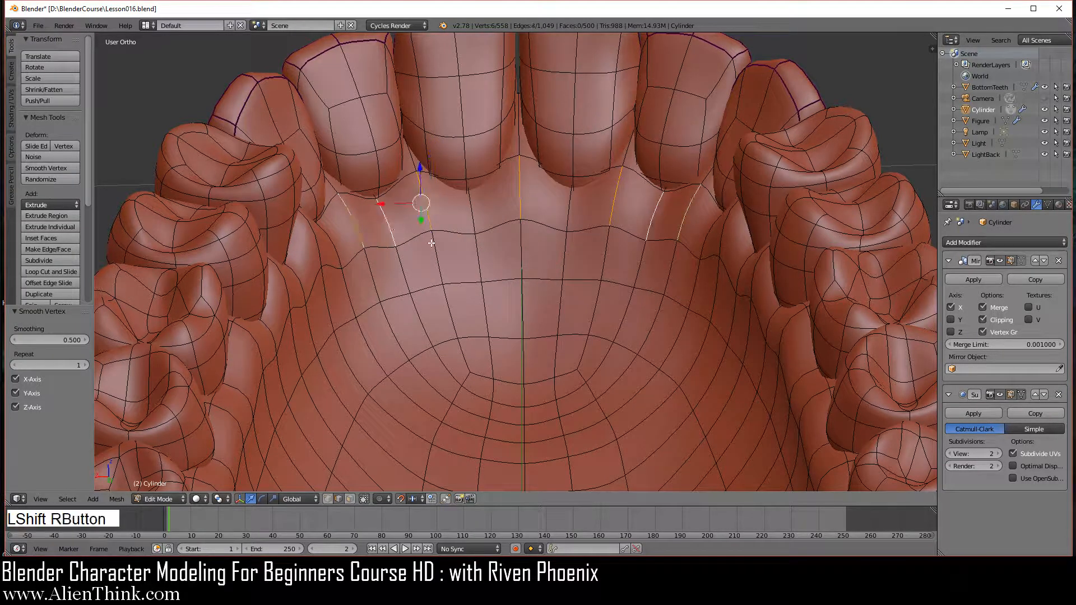
right_click(474, 213, "shift")
key("w")
left_click(724, 317)
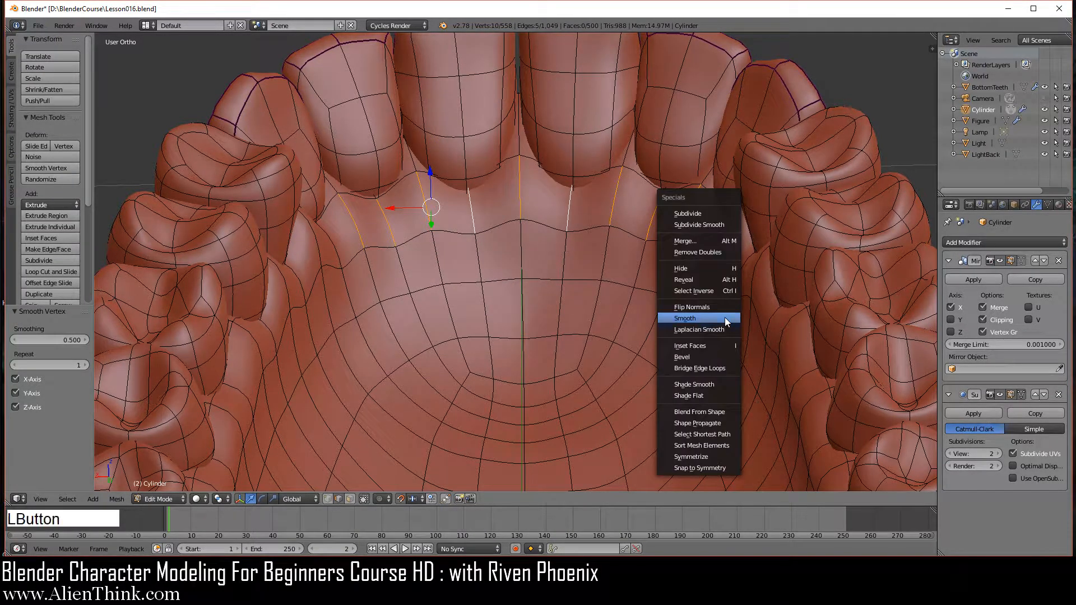
key("ctrl")
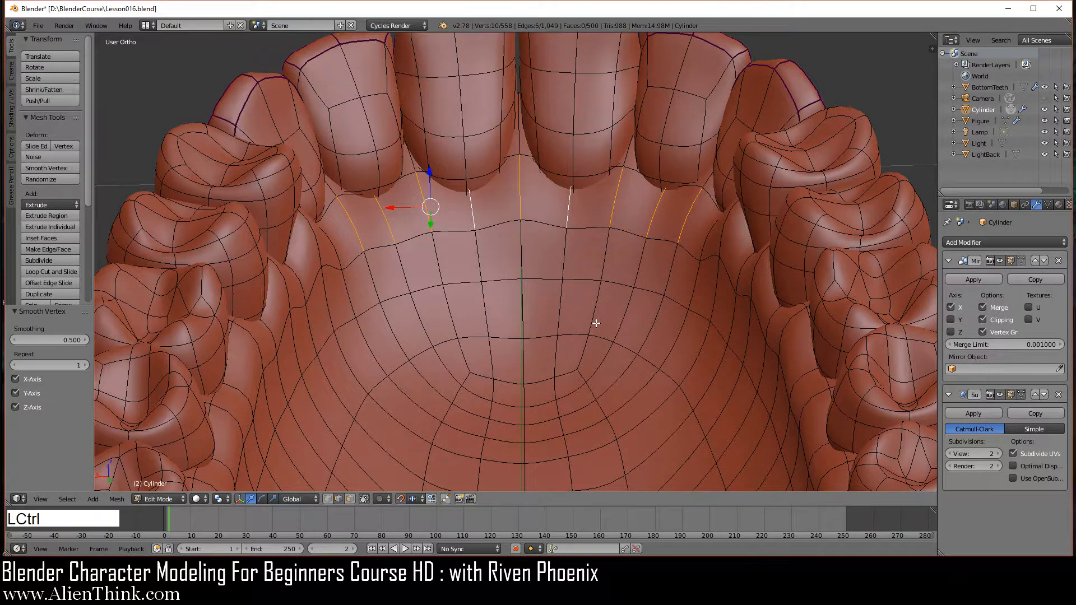
Step: Raise the five selected inner gum edges slightly along Z and check the gum behind the teeth in Object Mode
key("ctrl+KP_1")
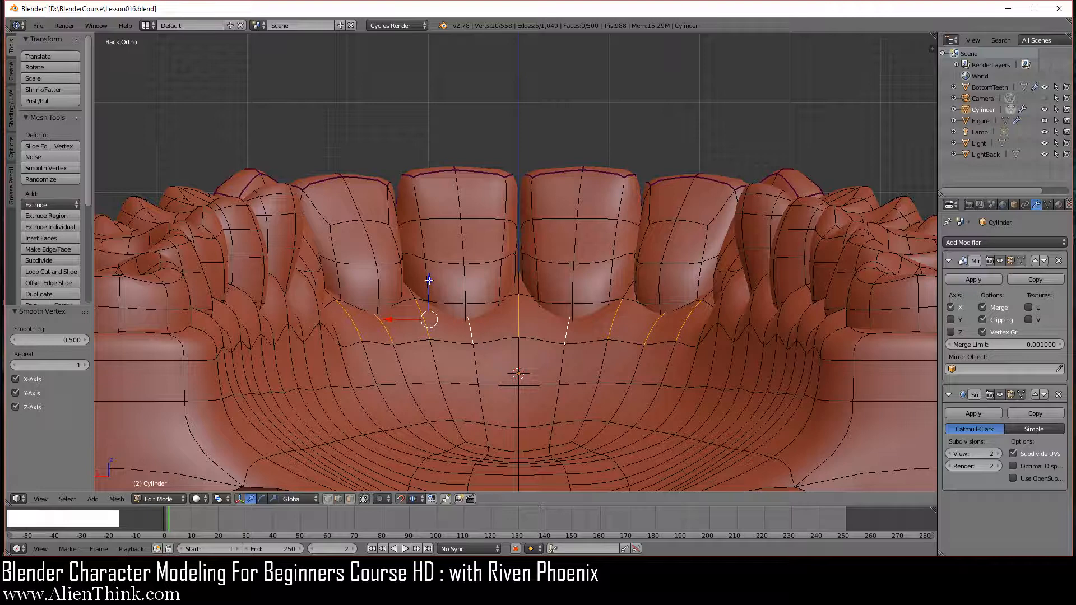
left_click_drag(428, 280, 436, 253)
scroll(541, 311, "down", 4)
key("Tab")
middle_click_drag(541, 298, 527, 387)
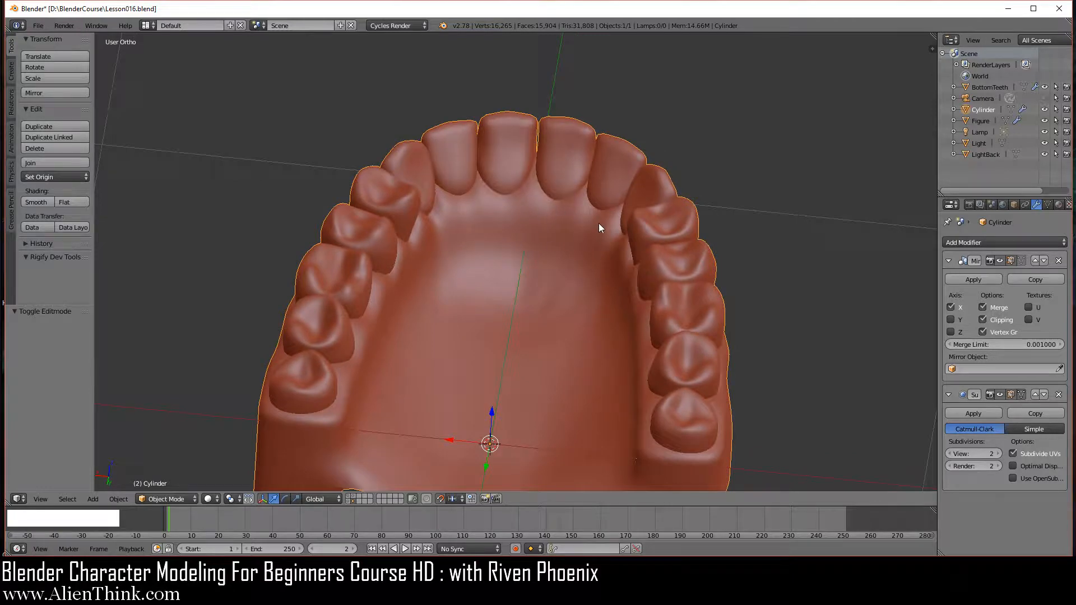
middle_click_drag(517, 280, 550, 312, "shift")
scroll(468, 377, "up", 3)
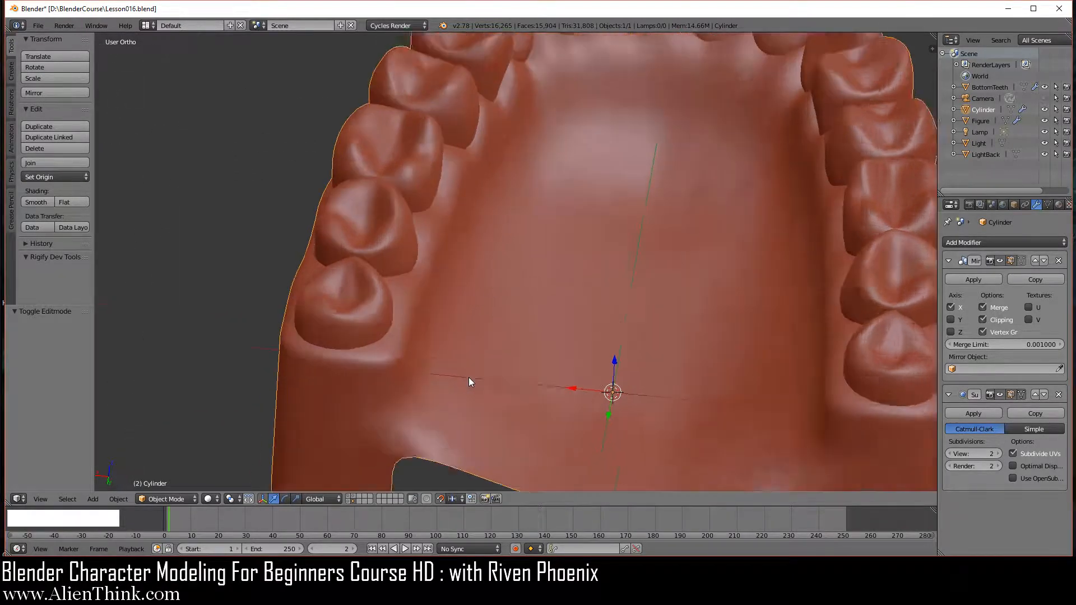
scroll(469, 377, "up", 1)
middle_click_drag(509, 385, 557, 386)
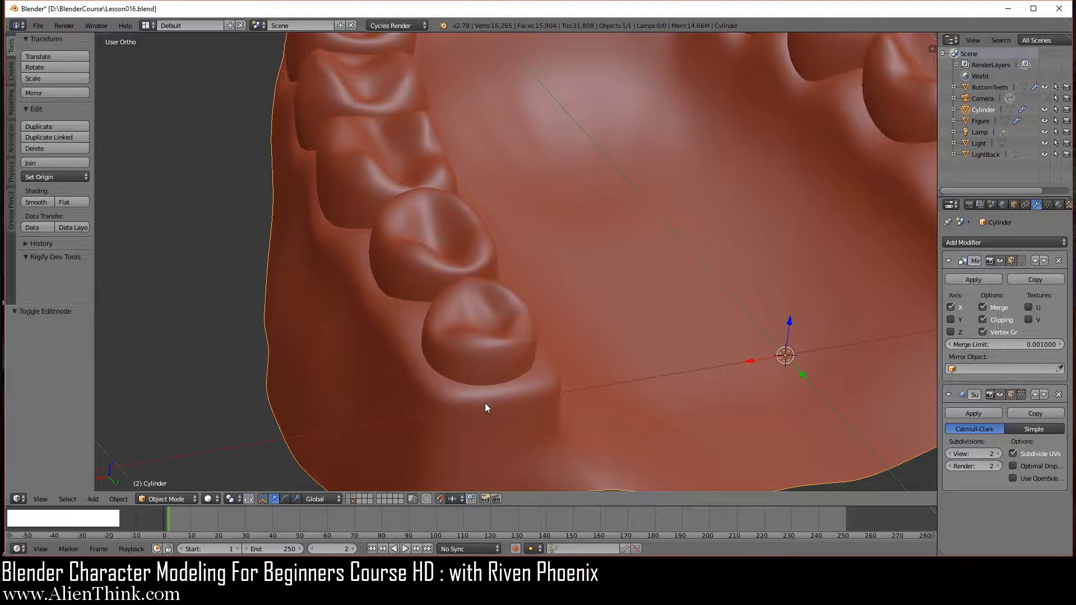
scroll(514, 394, "down", 5)
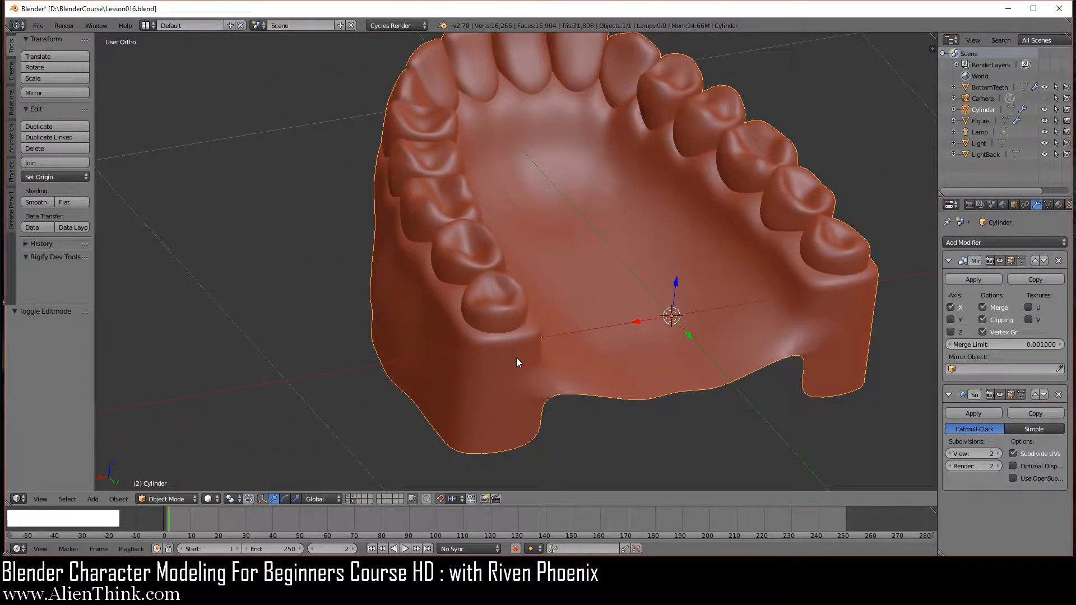
Step: Select all the teeth by inverting a linked selection of the gum, and hide them in Edit Mode
key("Tab")
key("a")
key("a")
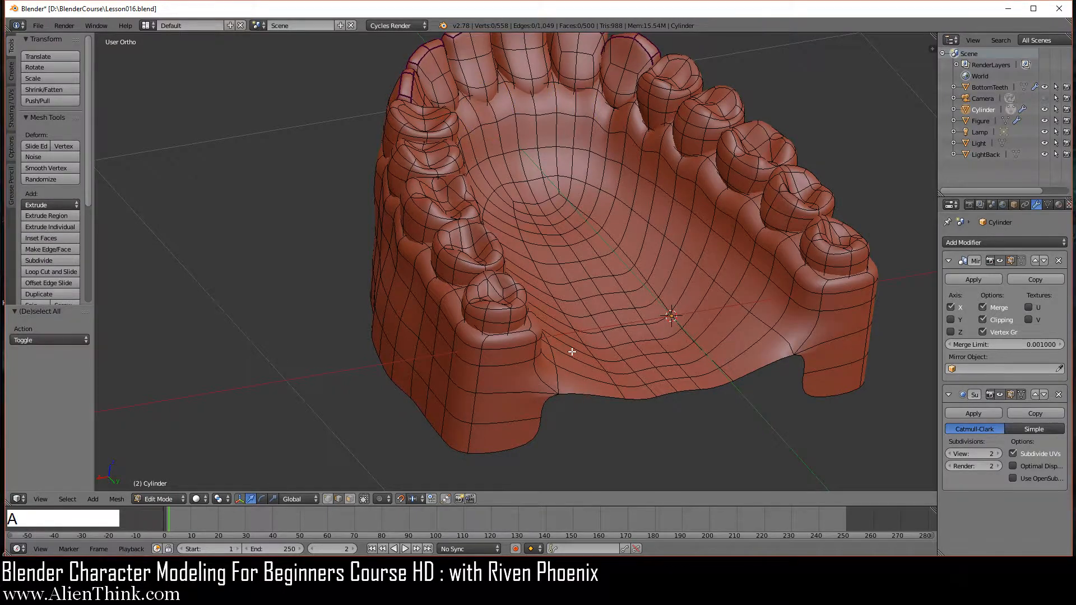
middle_click_drag(433, 370, 375, 329)
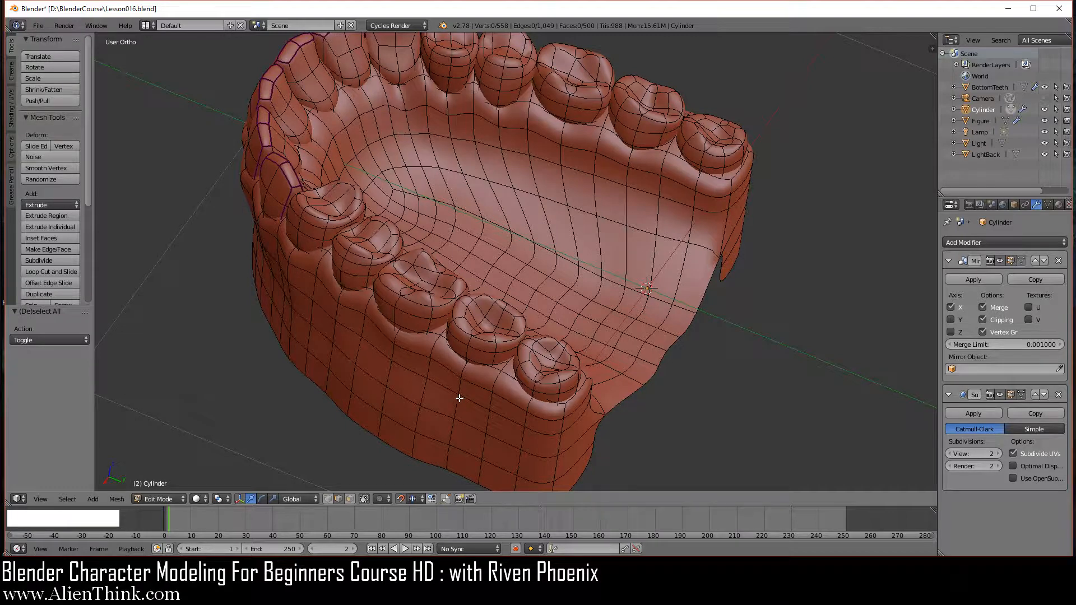
key("l")
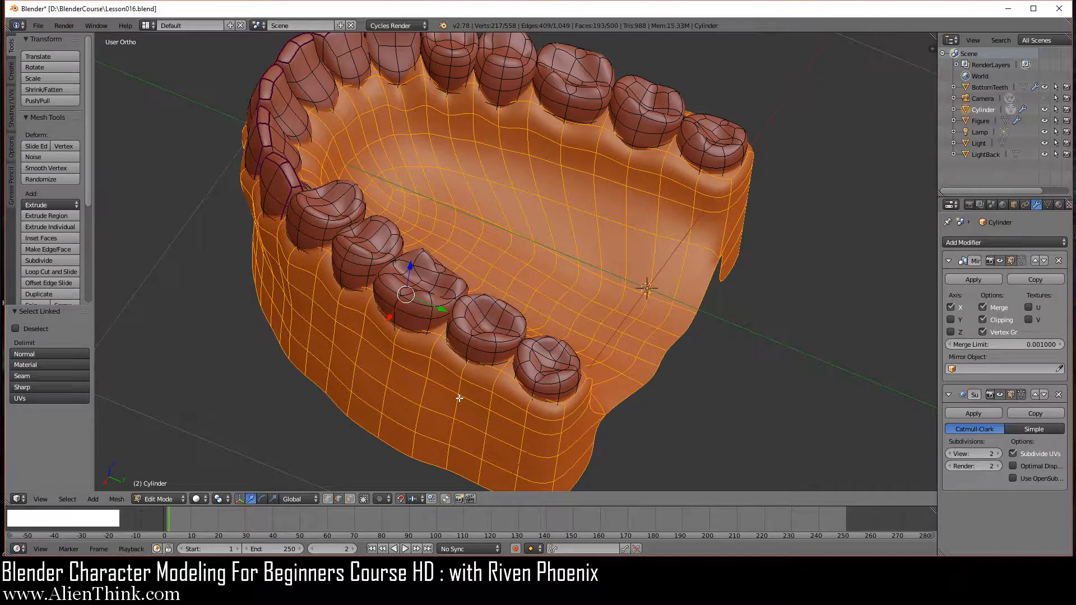
key("ctrl+i")
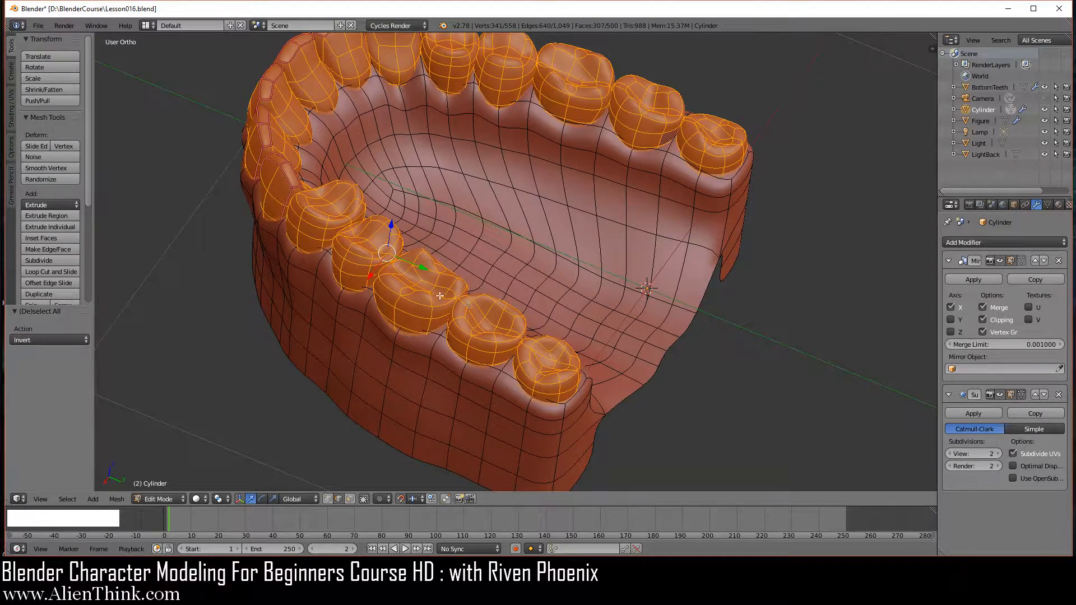
key("h")
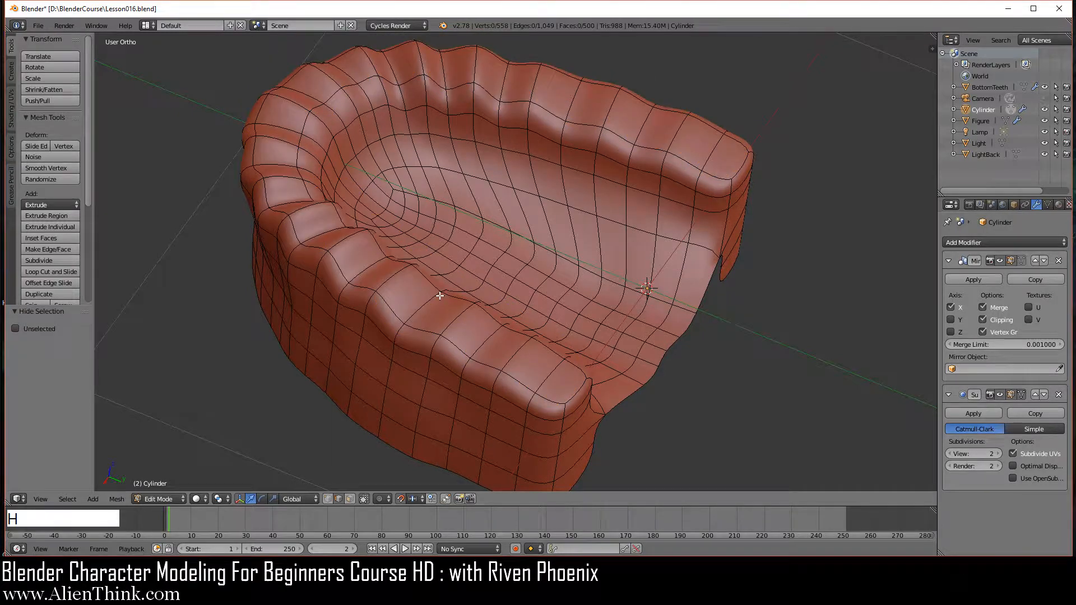
Step: Reveal and re-hide the teeth in Top view to compare the crosswise gum edges with the gaps between the teeth
key("KP_7")
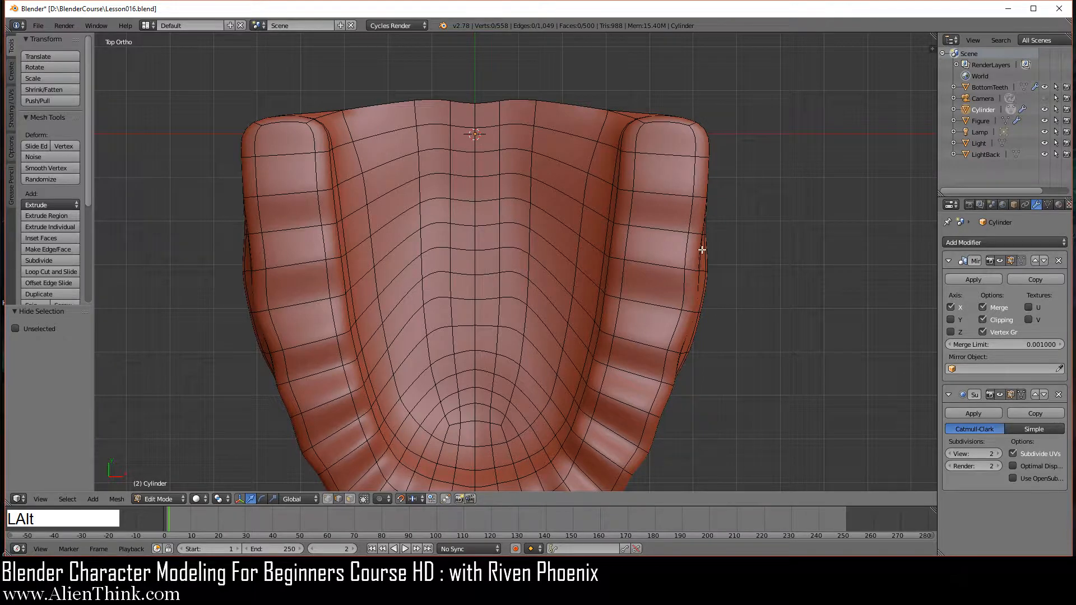
key("alt+h")
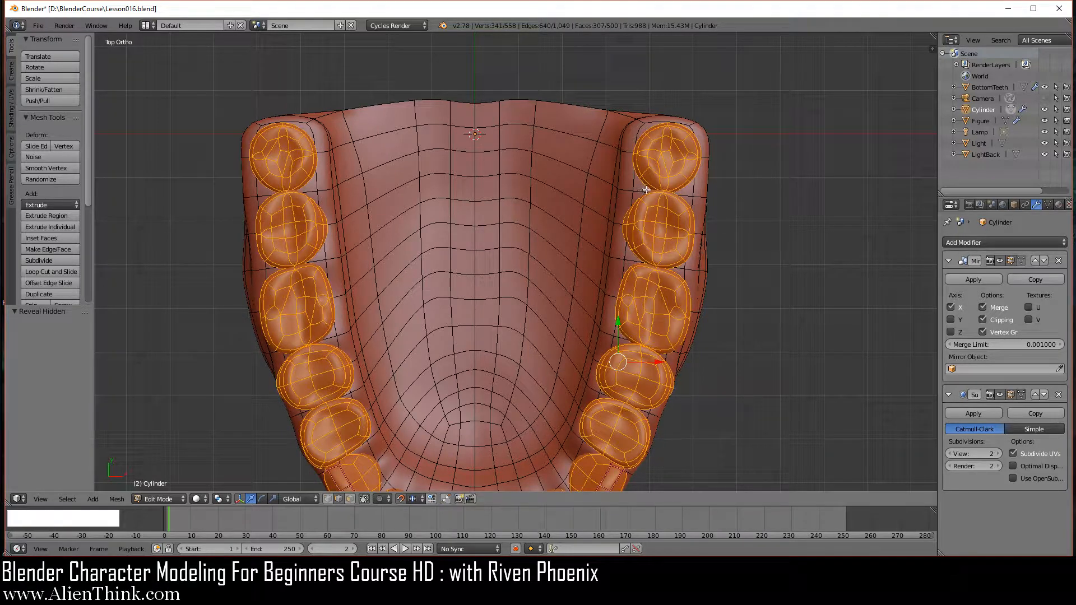
scroll(640, 191, "up", 2)
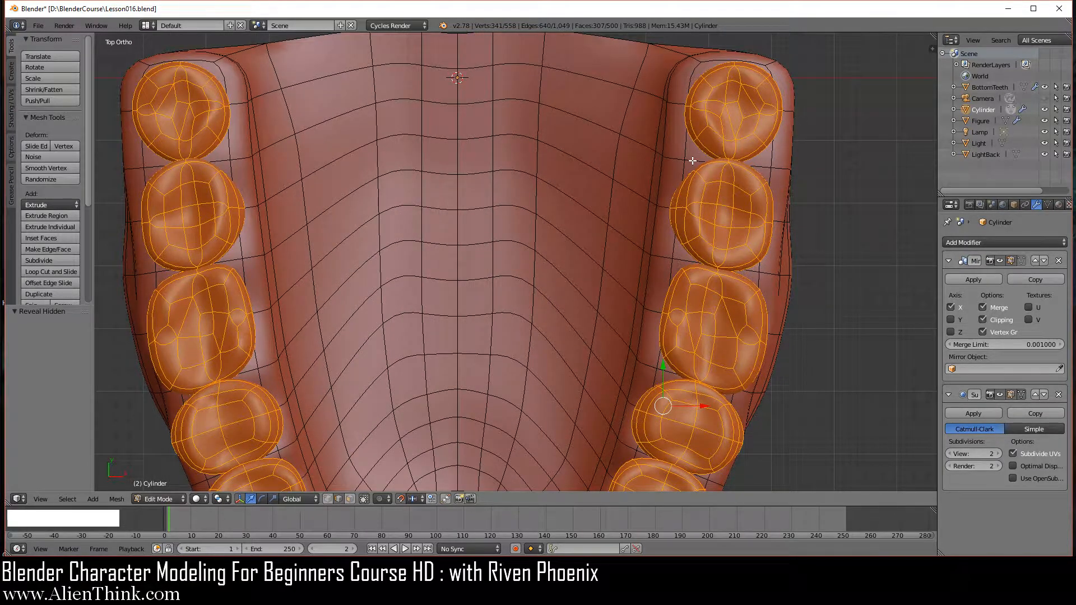
key("alt")
key("alt+h")
key("h")
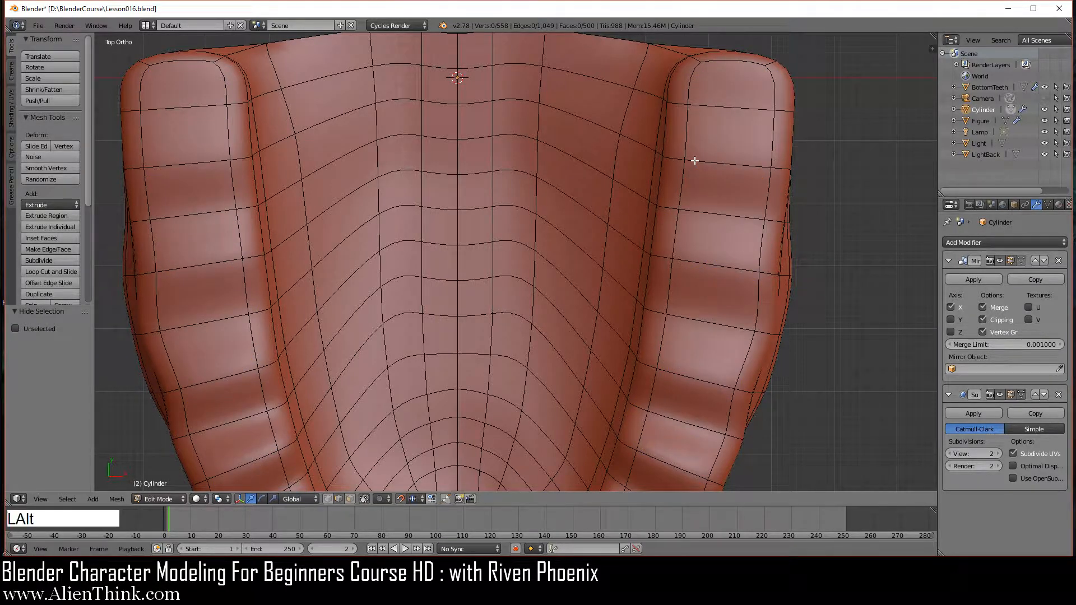
key("alt+h")
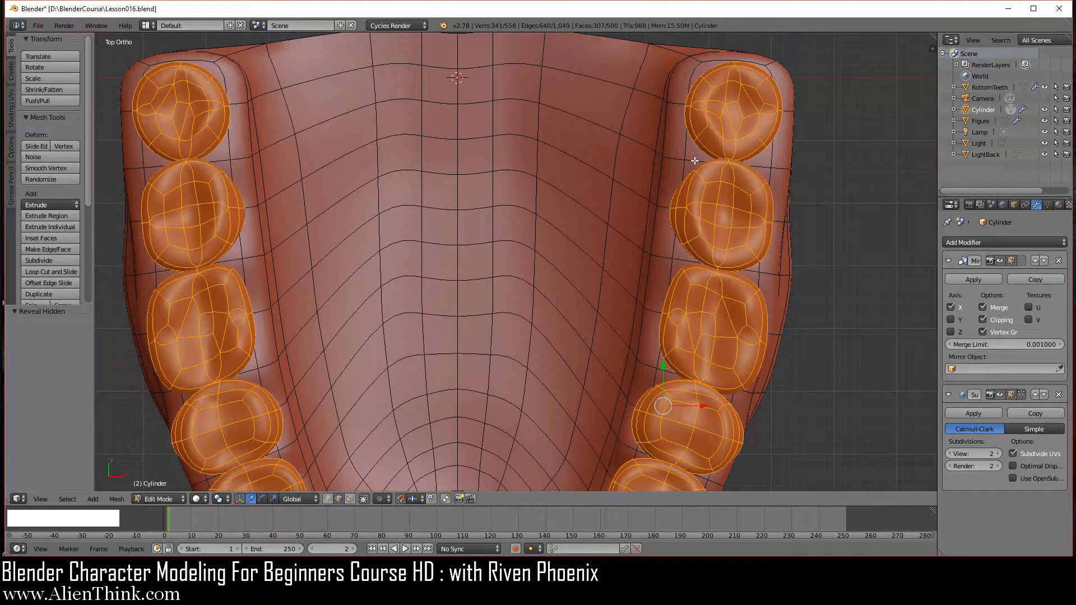
key("h")
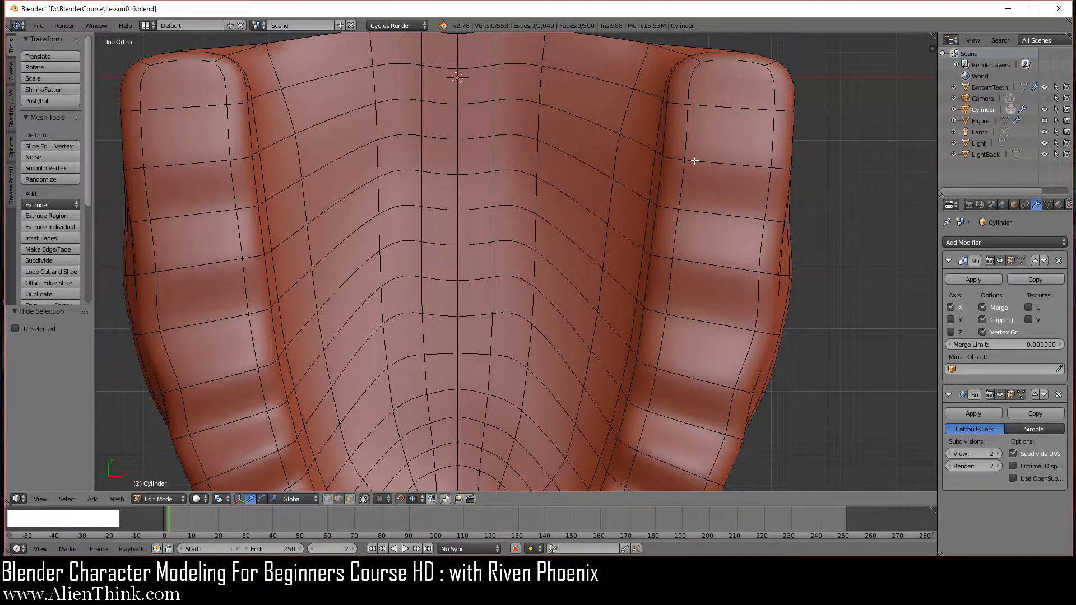
Step: Select the eight crosswise gum edges lying between the hidden teeth, from the rear molar gap to the front midline
right_click(703, 161)
key("shift")
right_click(707, 259, "shift")
middle_click_drag(729, 341, 732, 222, "shift")
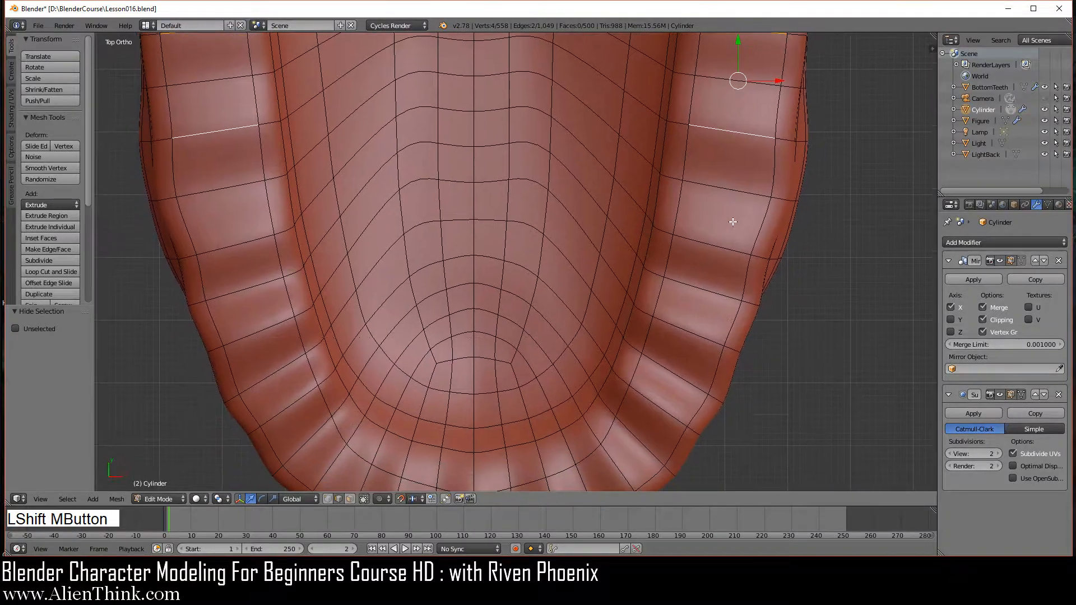
right_click(710, 244, "shift")
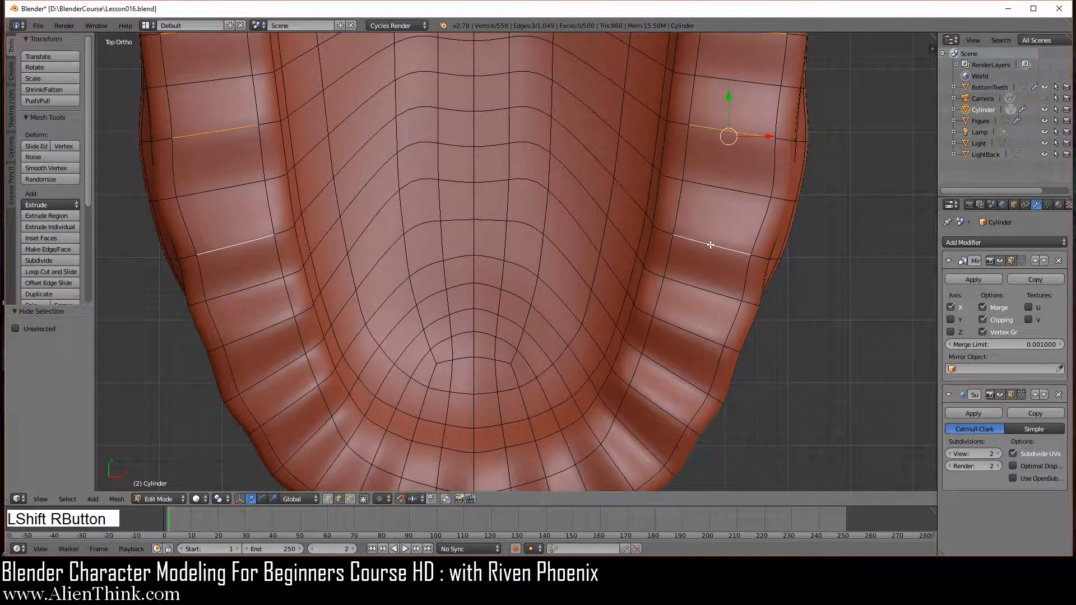
right_click(682, 330, "shift")
right_click(649, 407, "shift")
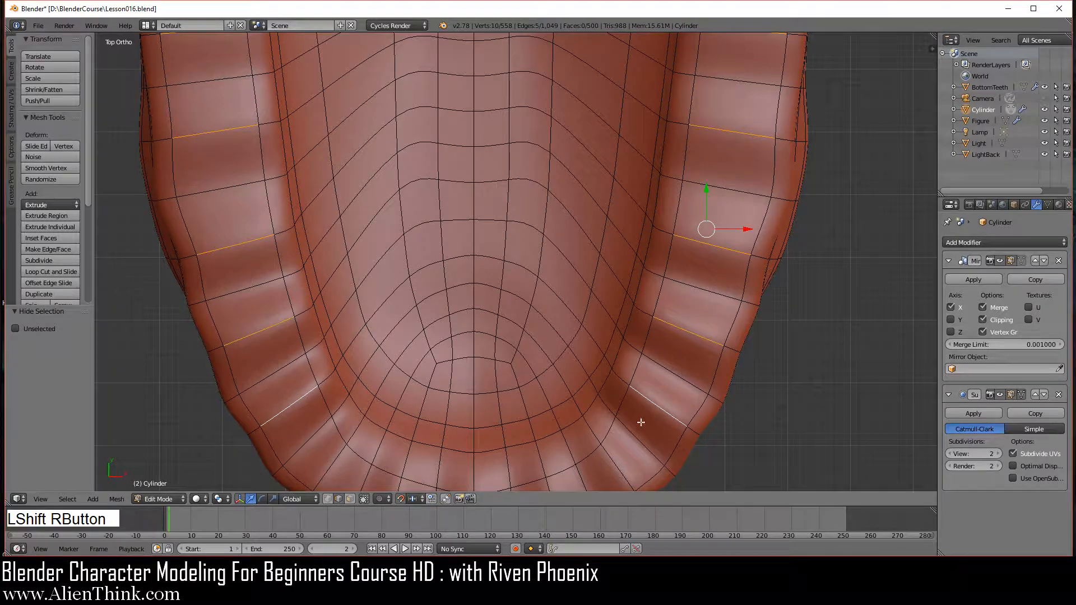
right_click(610, 465, "shift")
middle_click_drag(600, 409, 595, 321, "shift")
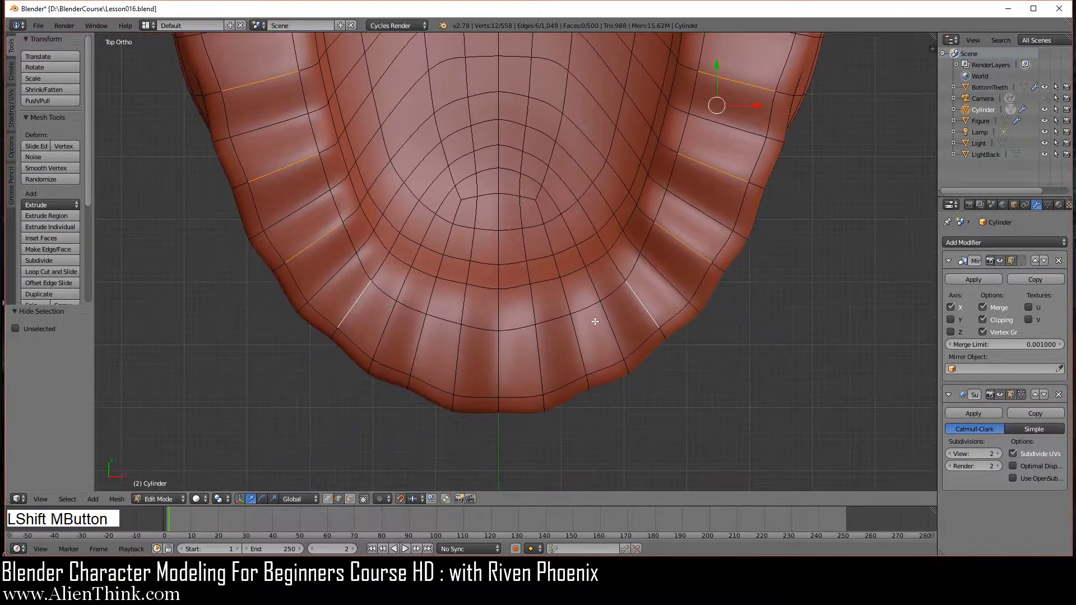
right_click(579, 347, "shift")
right_click(500, 365, "shift")
middle_click_drag(672, 364, 557, 456, "shift")
Step: Set the pivot point to Individual Origins and scale the eight crosswise gum edges to 0.5
left_click(220, 498)
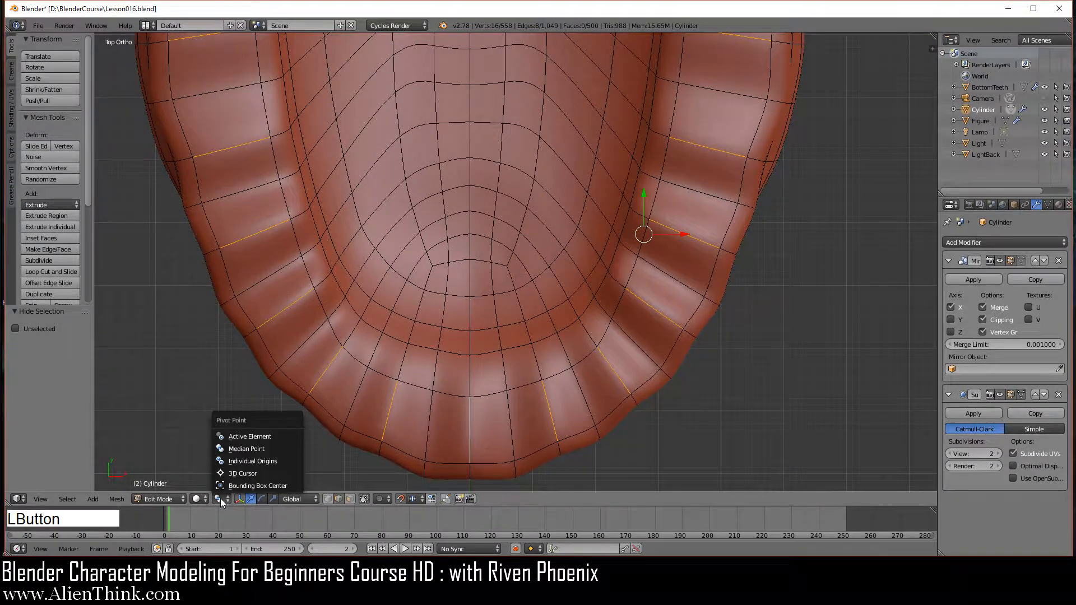
left_click(257, 461)
scroll(820, 408, "down", 2)
middle_click_drag(743, 314, 721, 364, "shift")
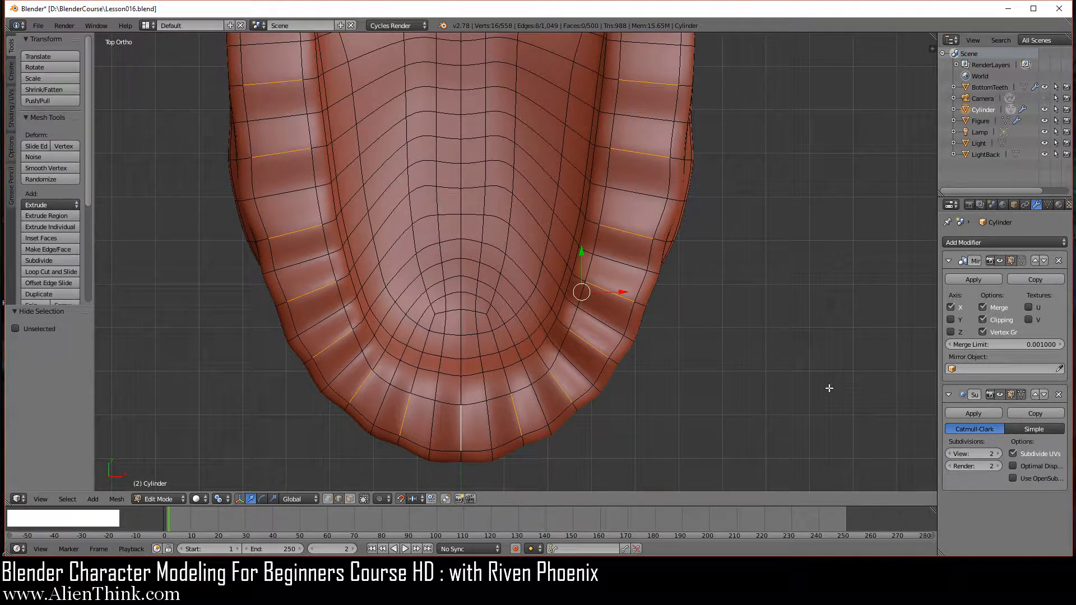
key("s")
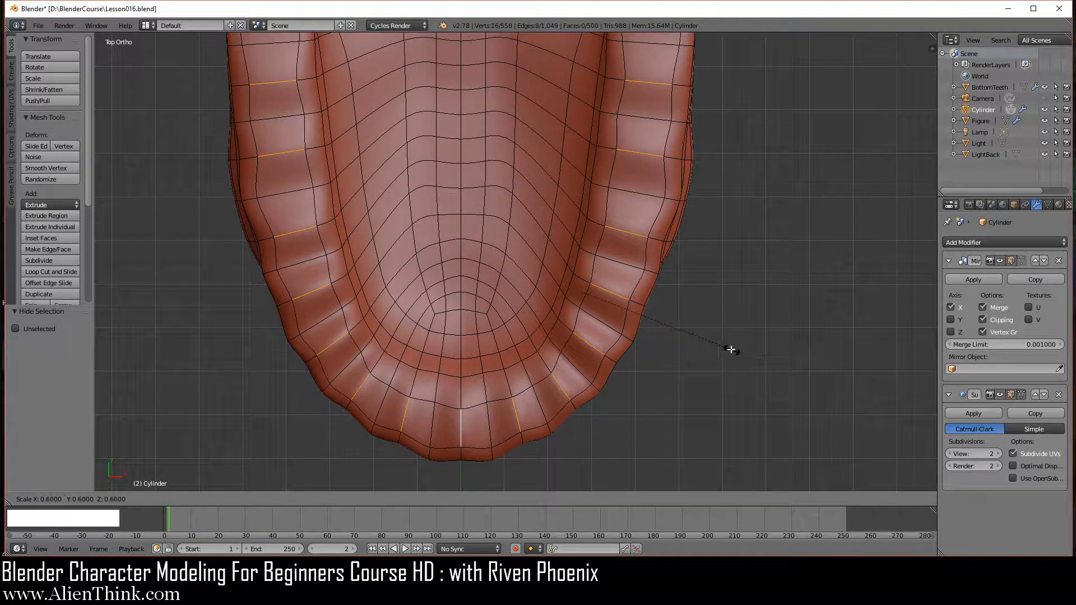
left_click(714, 342)
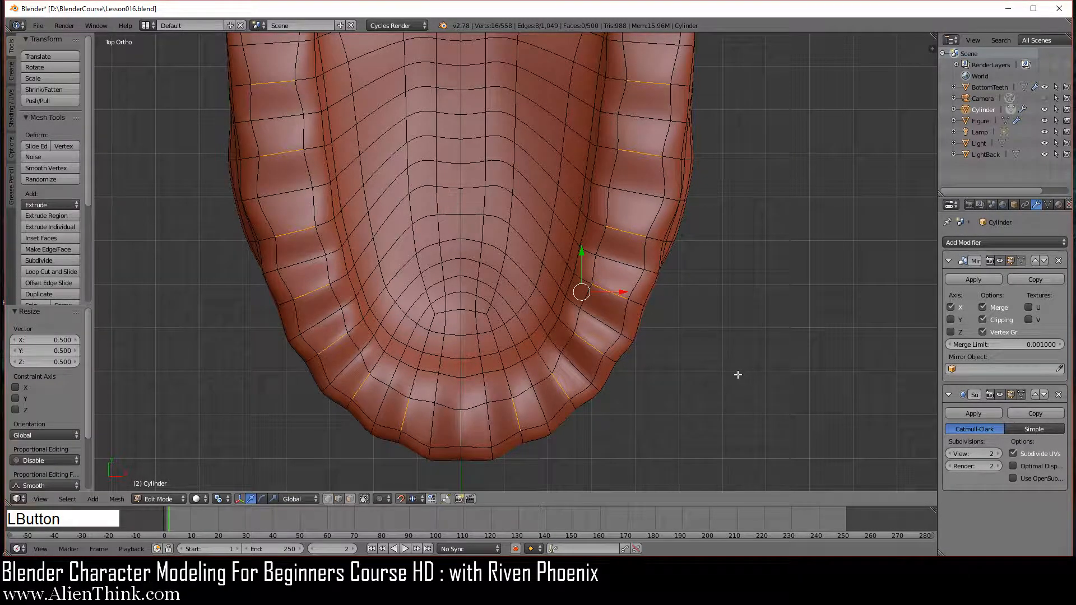
Step: Clear the selection, reveal the hidden teeth, and check the gum between them in Object Mode before returning to Edit Mode
key("a")
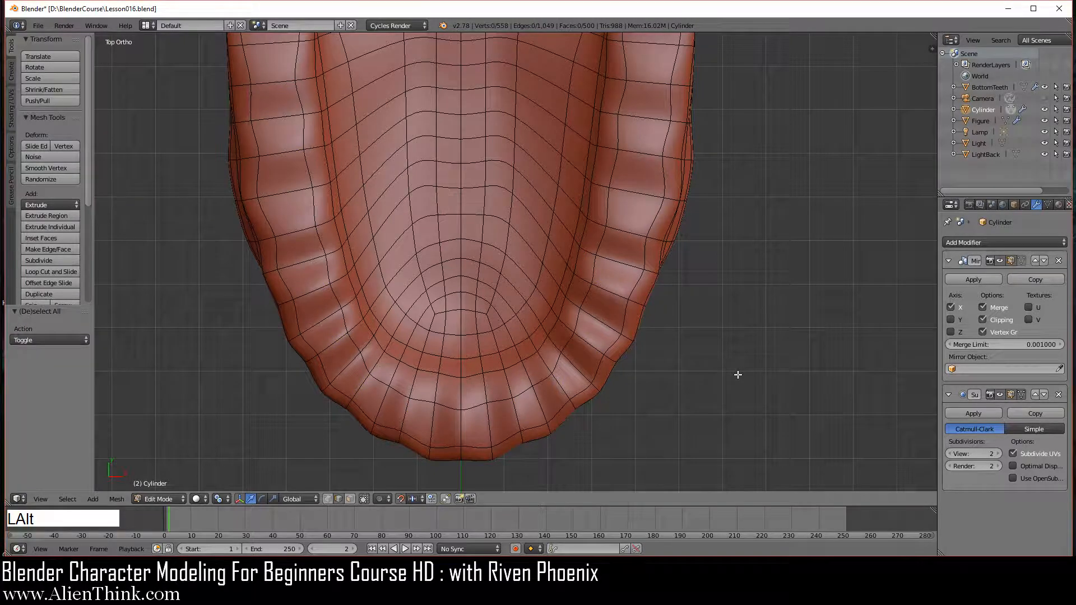
key("alt+h")
key("a")
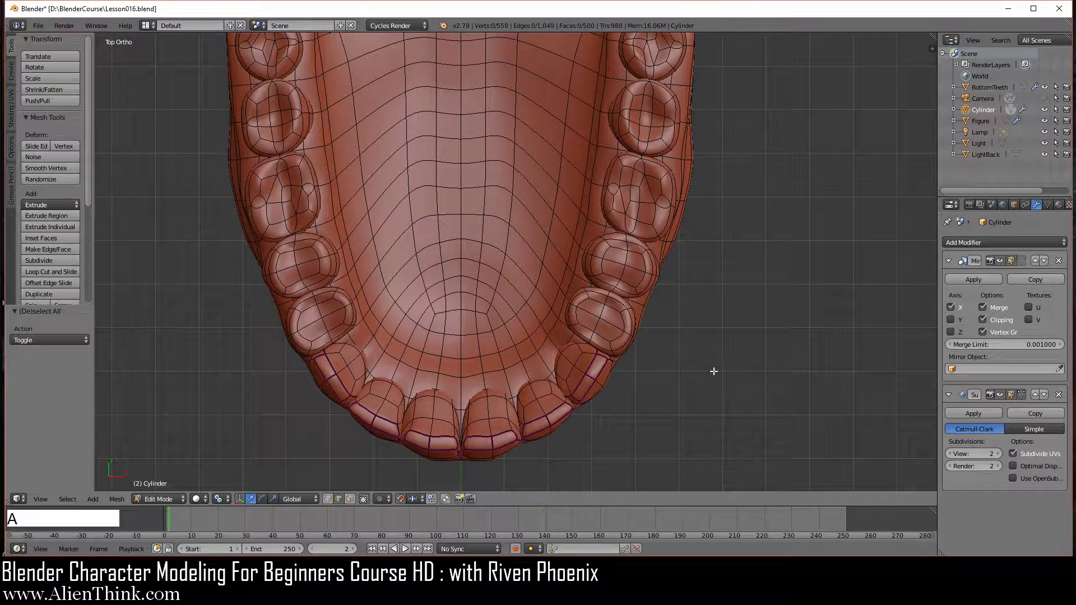
mouse_move(713, 368)
middle_mouse_down()
mouse_move(586, 444)
mouse_move(447, 361)
mouse_move(622, 374)
middle_mouse_up()
key("Tab")
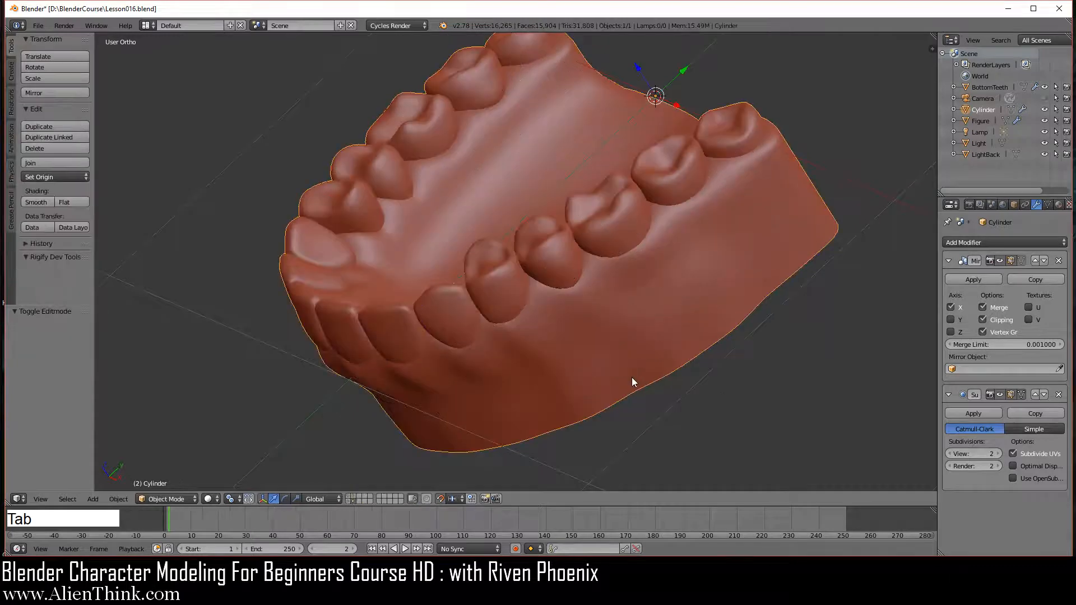
middle_click_drag(529, 307, 566, 265)
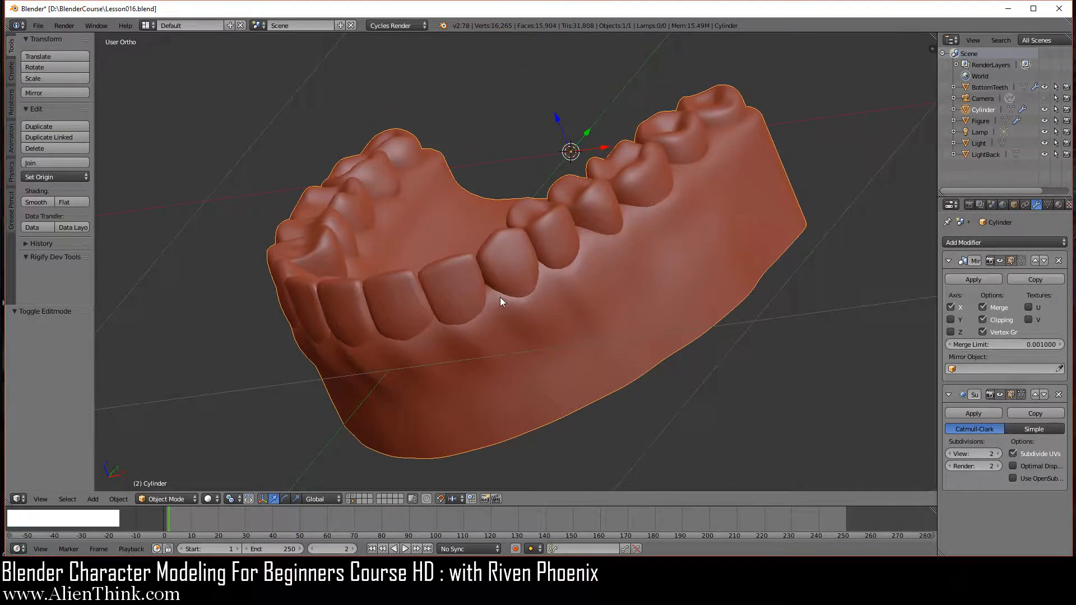
scroll(502, 307, "up", 3)
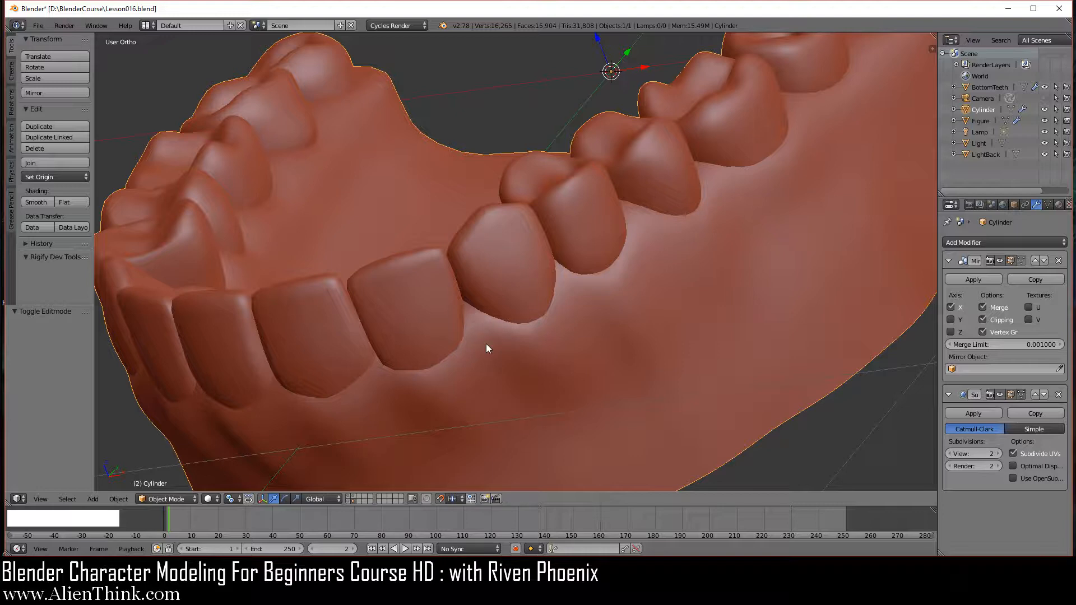
key("Tab")
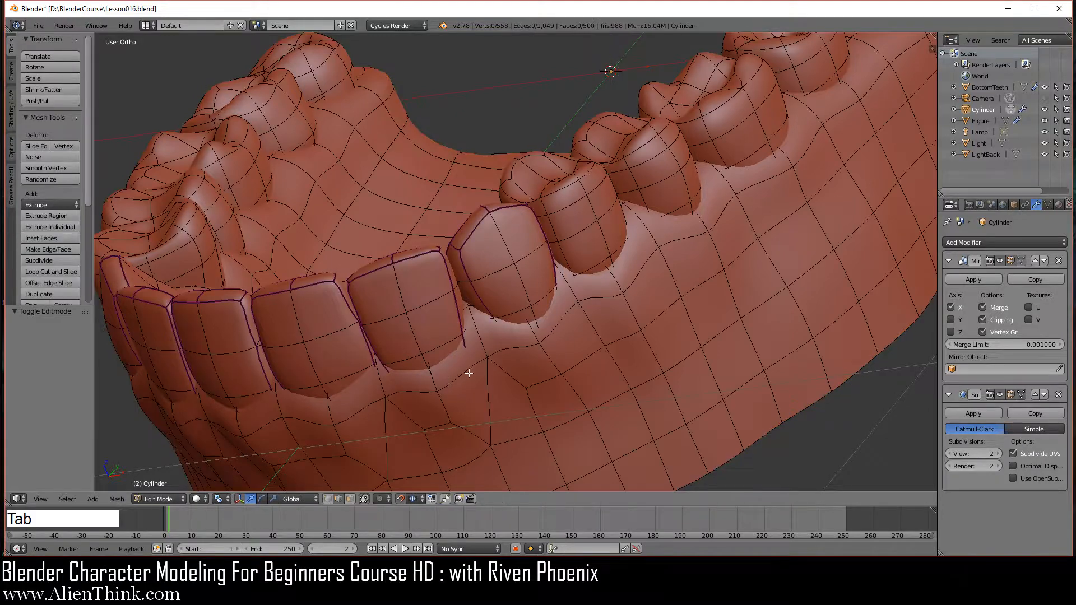
Step: Examine the outer gum line along the side teeth in Right view and from an angle
key("KP_3")
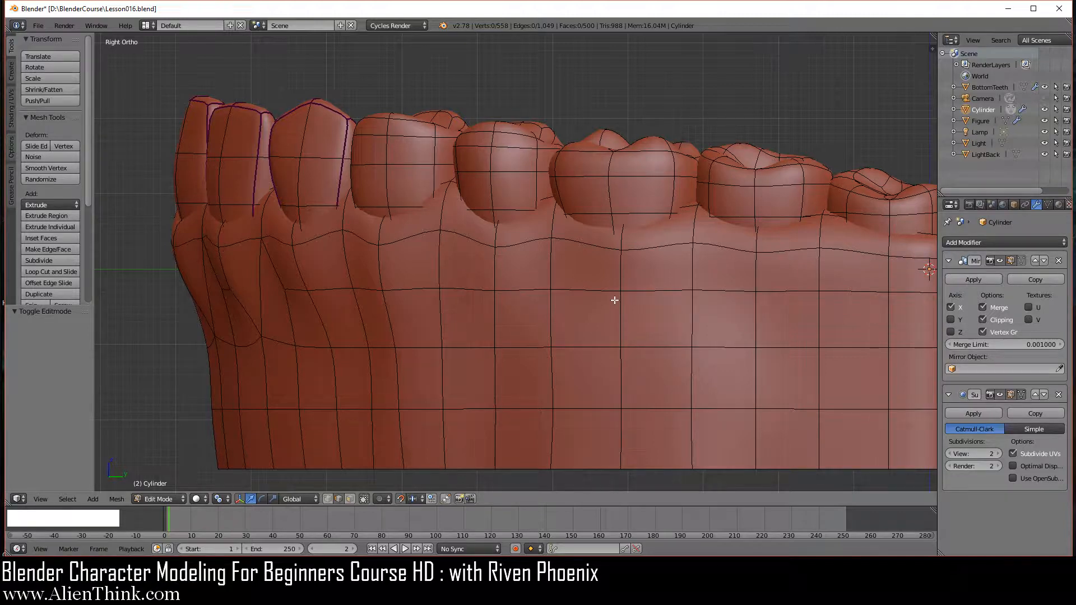
scroll(609, 257, "down", 5)
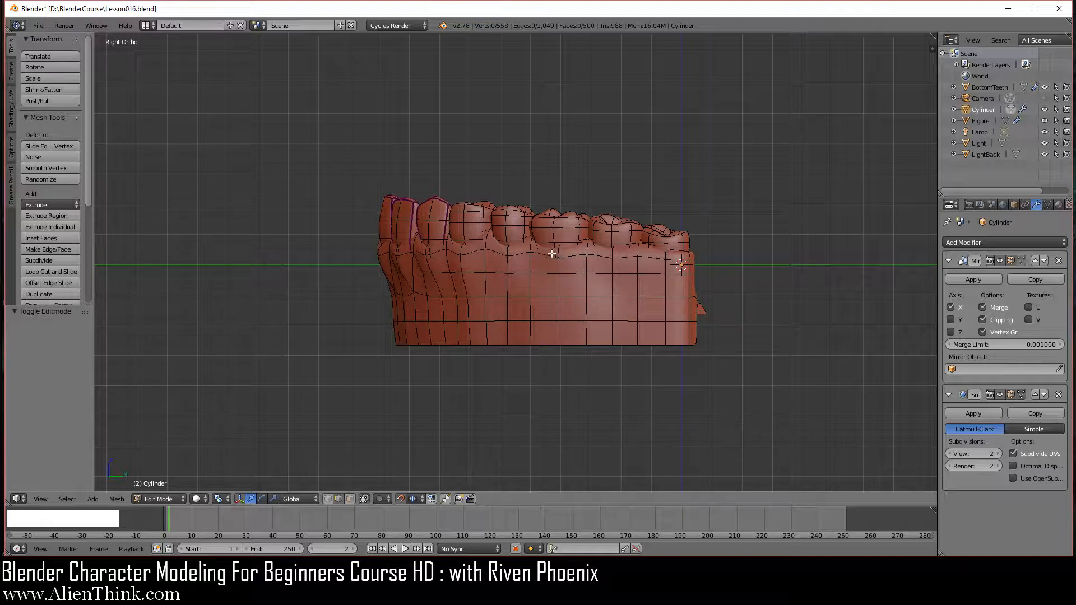
scroll(567, 255, "up", 6)
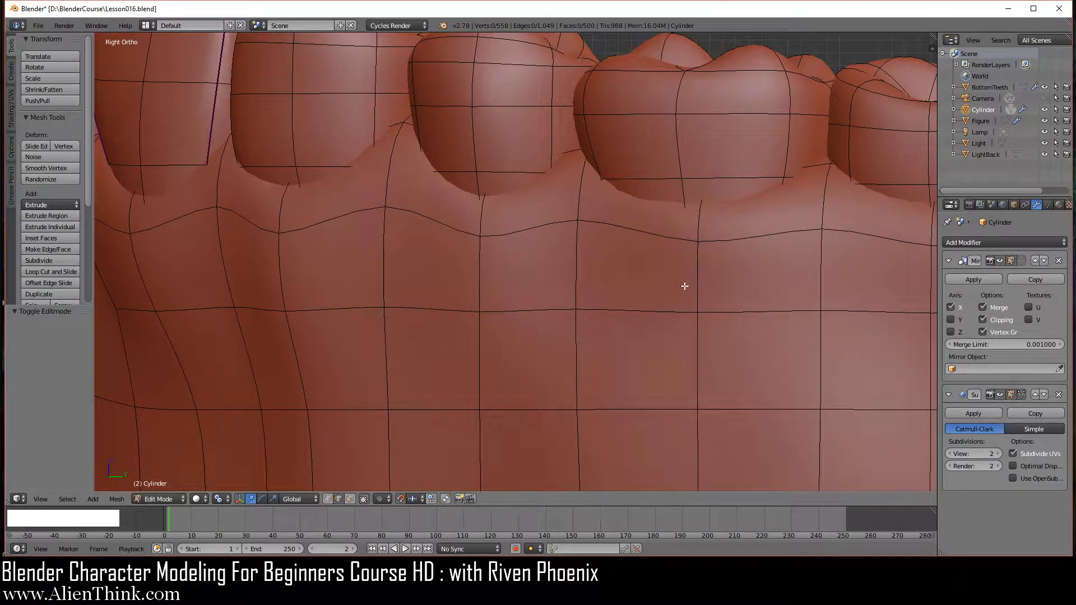
middle_click_drag(695, 319, 530, 332)
scroll(654, 315, "down", 5)
scroll(504, 317, "up", 3)
middle_click_drag(491, 288, 555, 273)
scroll(629, 399, "down", 6)
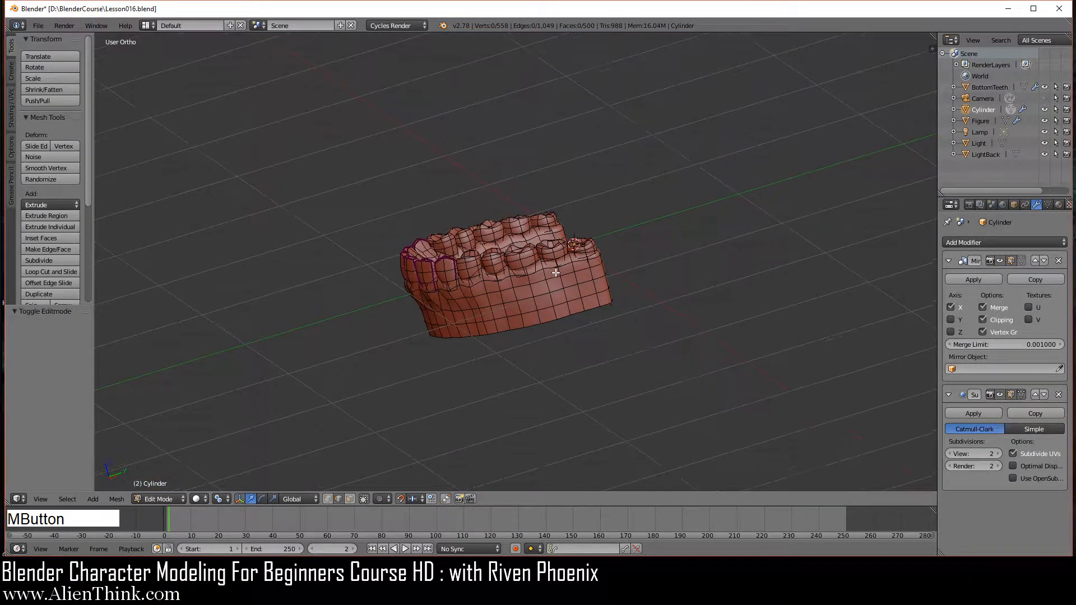
scroll(555, 273, "up", 7)
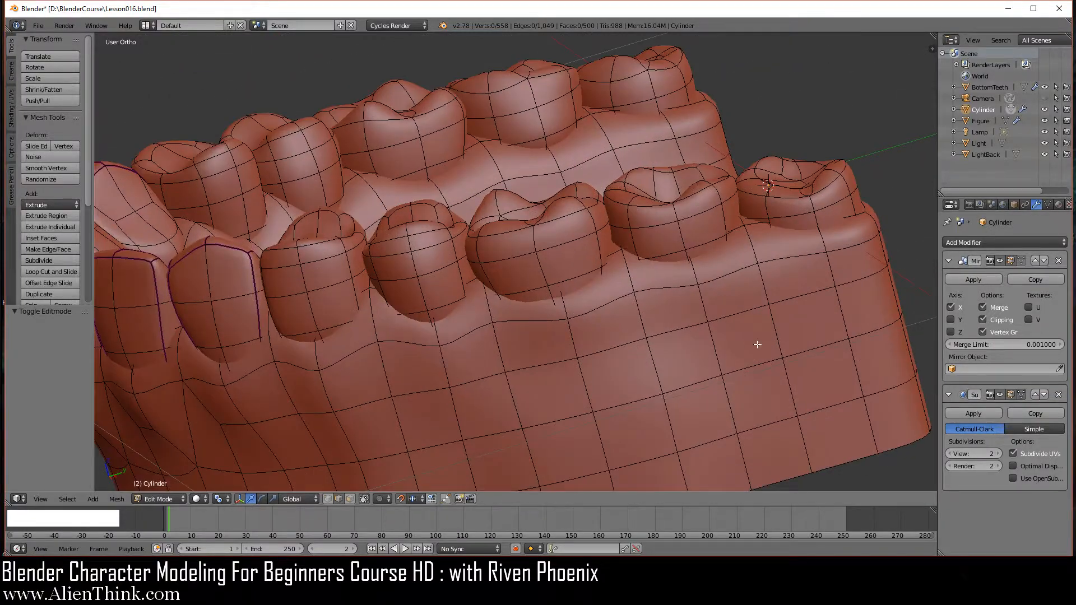
Step: Select the outer and inner gum corner edges behind the last molar and smooth them
middle_click_drag(757, 344, 557, 257)
middle_click_drag(461, 206, 480, 259)
right_click(486, 254)
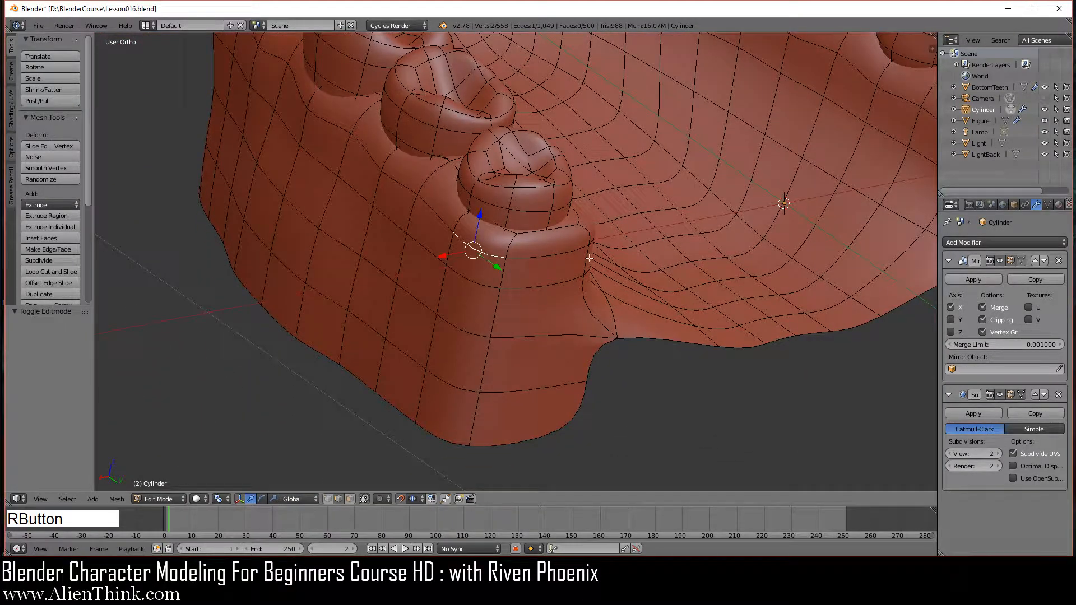
middle_click_drag(628, 282, 539, 319)
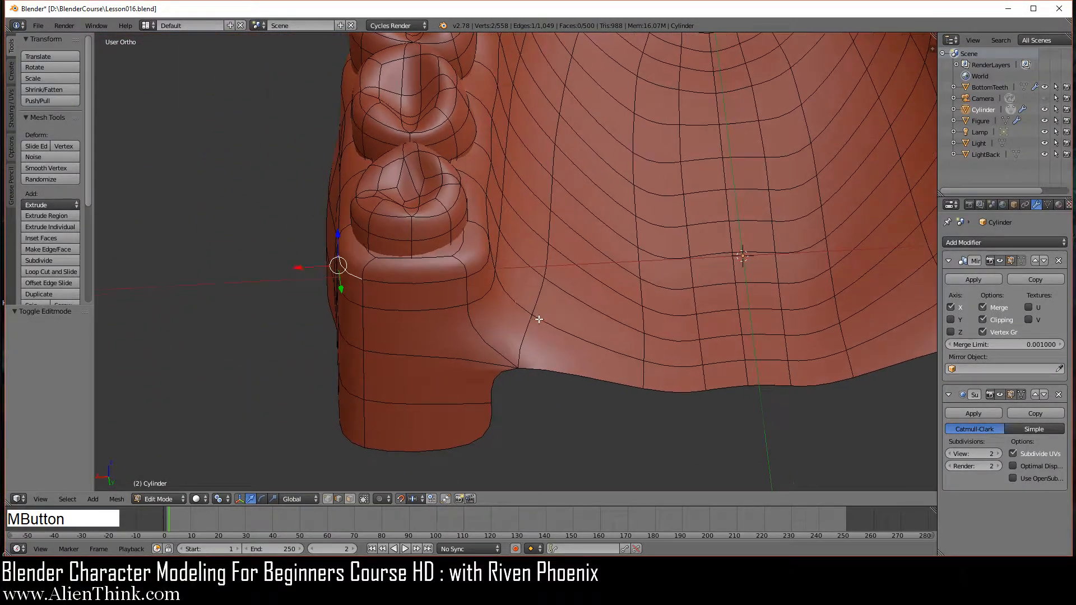
right_click(490, 266, "shift")
key("w")
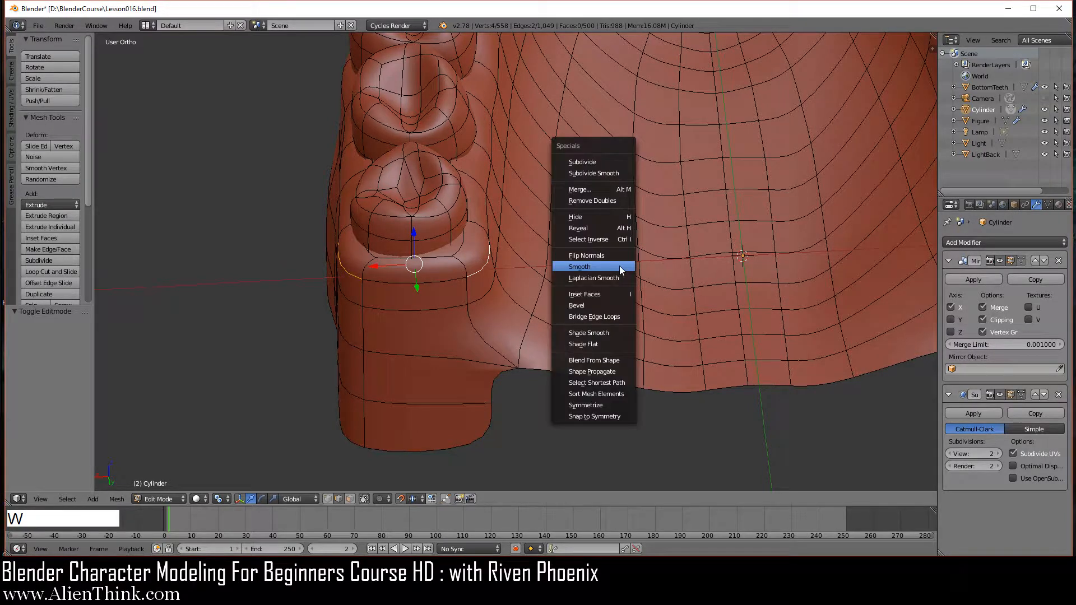
left_click(619, 265)
Step: Lower the two corner edges behind the last molar by 0.010 along Z, move them slightly backward along Y, and check the shape
key("KP_3")
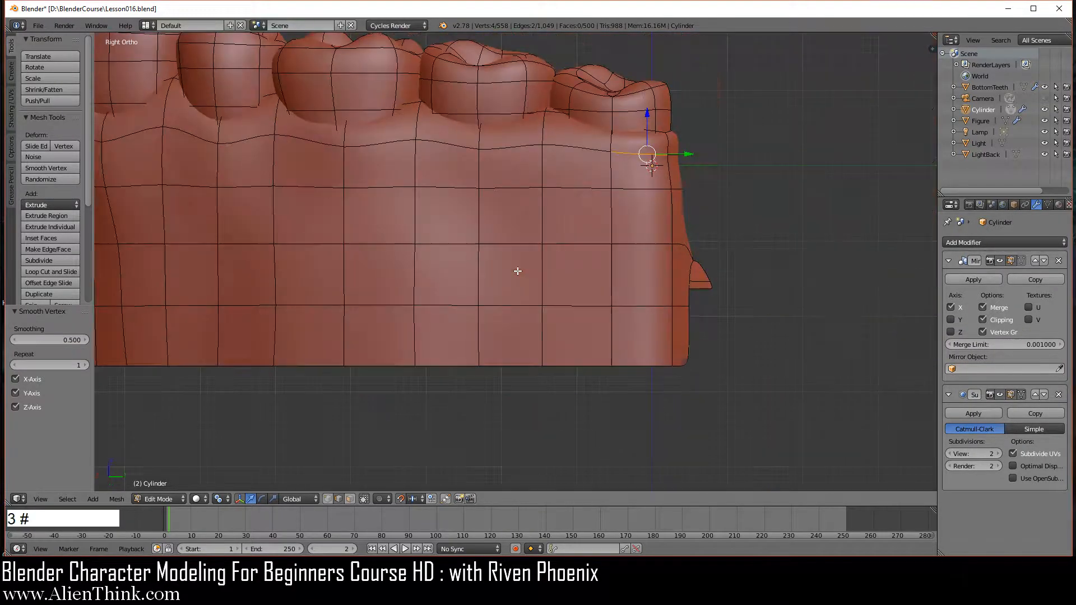
middle_click_drag(622, 226, 522, 280, "shift")
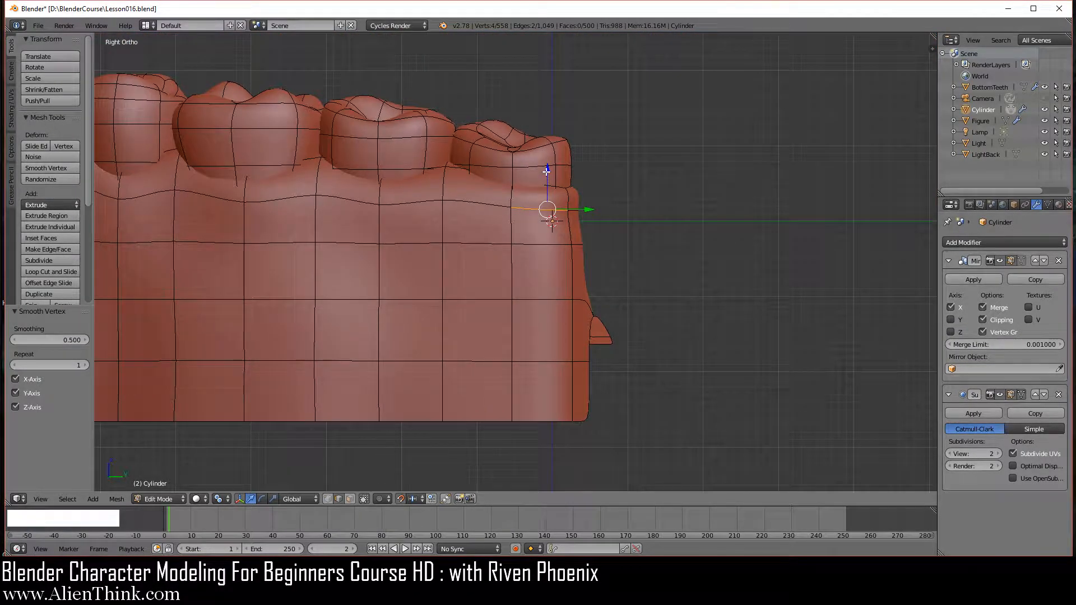
left_click_drag(547, 168, 547, 175)
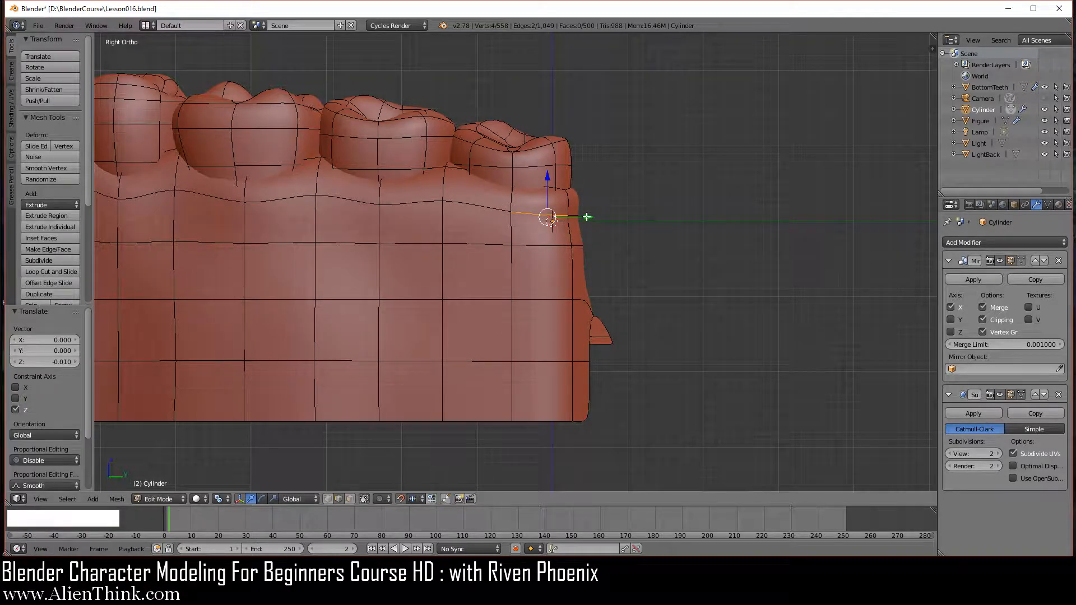
left_click_drag(587, 217, 599, 217)
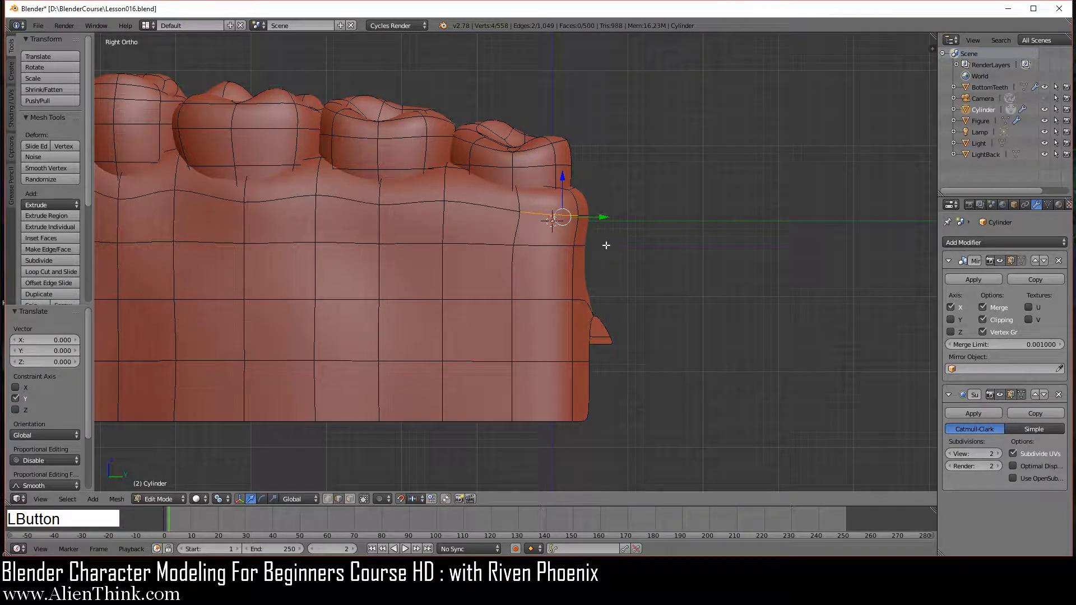
middle_click_drag(620, 255, 465, 369)
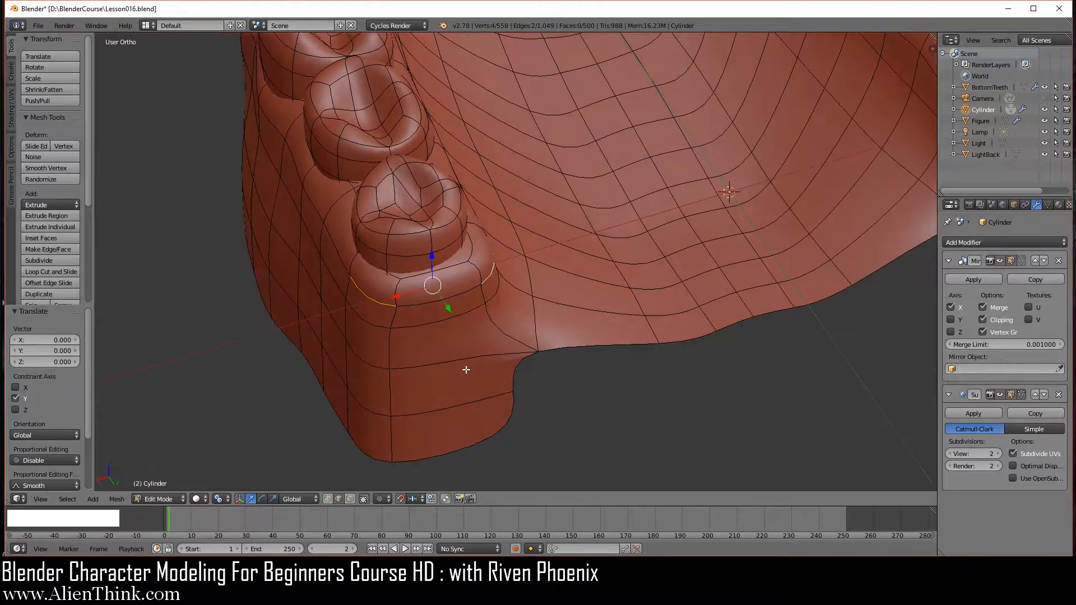
key("Tab")
key("Tab")
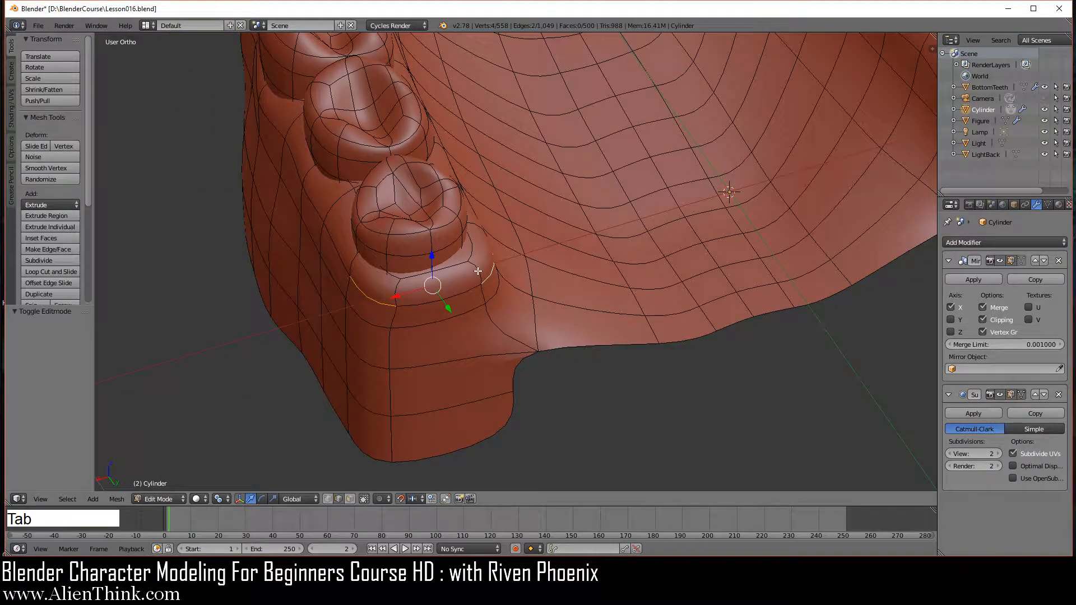
Step: Select the two short edges across the gum crest behind the last molar and smooth them
right_click(488, 277)
right_click(401, 288, "shift")
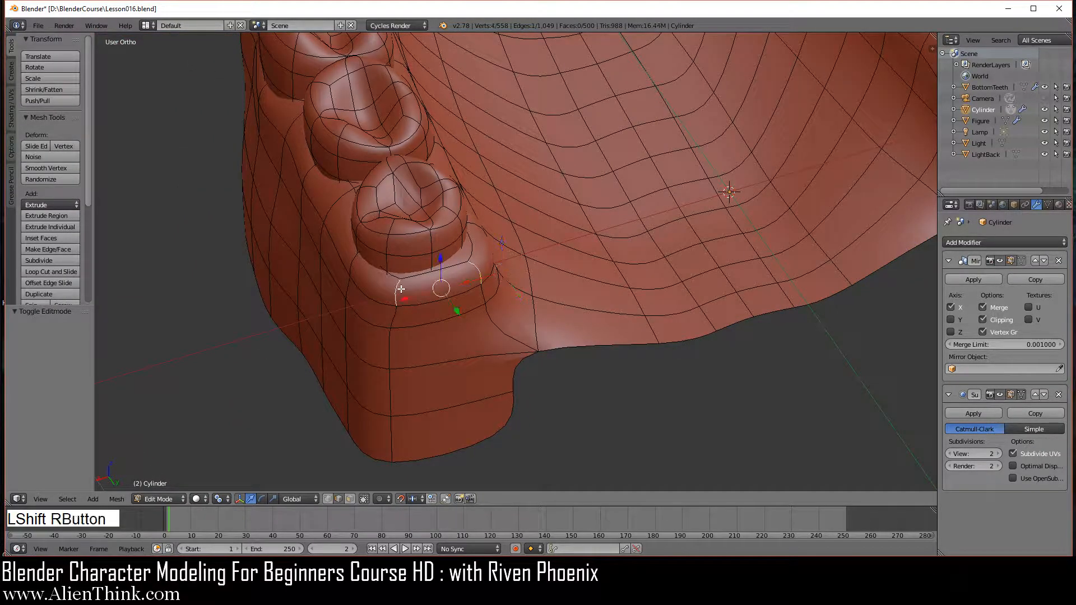
key("w")
left_click(578, 251)
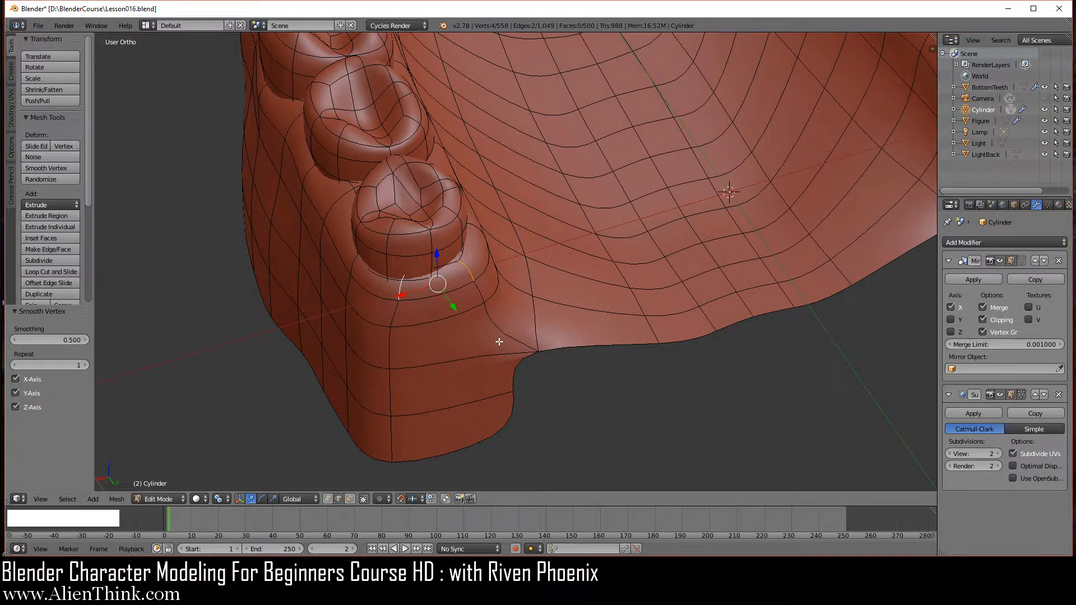
Step: Move the two crest edges slightly backward along Y and inspect the gum behind the molars in Object Mode
key("KP_3")
left_click_drag(618, 202, 624, 202)
key("Tab")
scroll(643, 287, "down", 3)
middle_click_drag(639, 289, 418, 353)
middle_click_drag(519, 290, 511, 379, "shift")
scroll(510, 379, "up", 4)
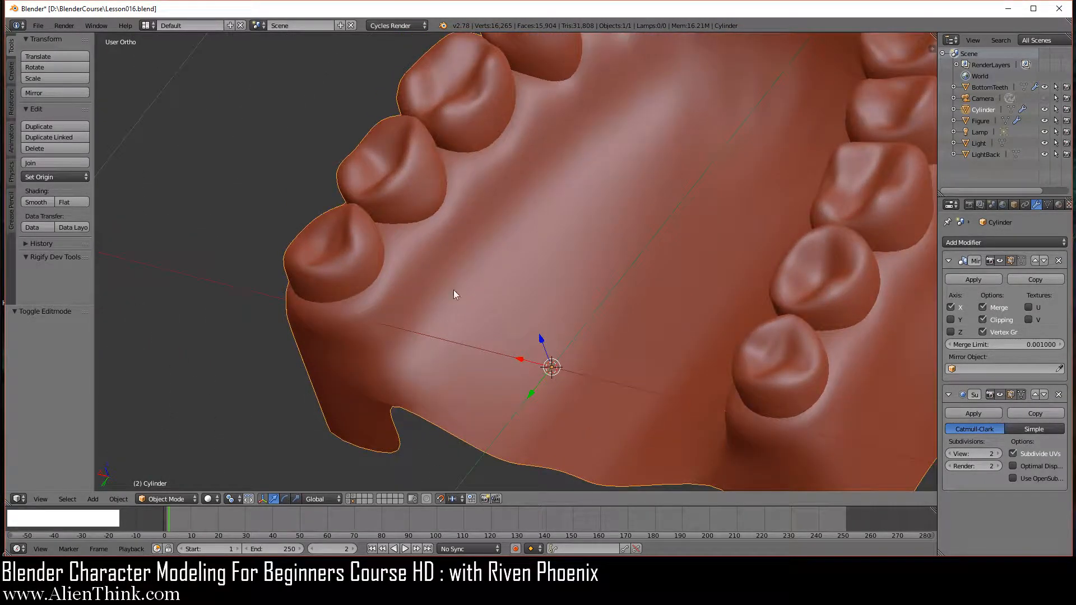
Step: Select the four inner gum edges between the back teeth and move them outward by 0.020 along X
key("Tab")
right_click(413, 250)
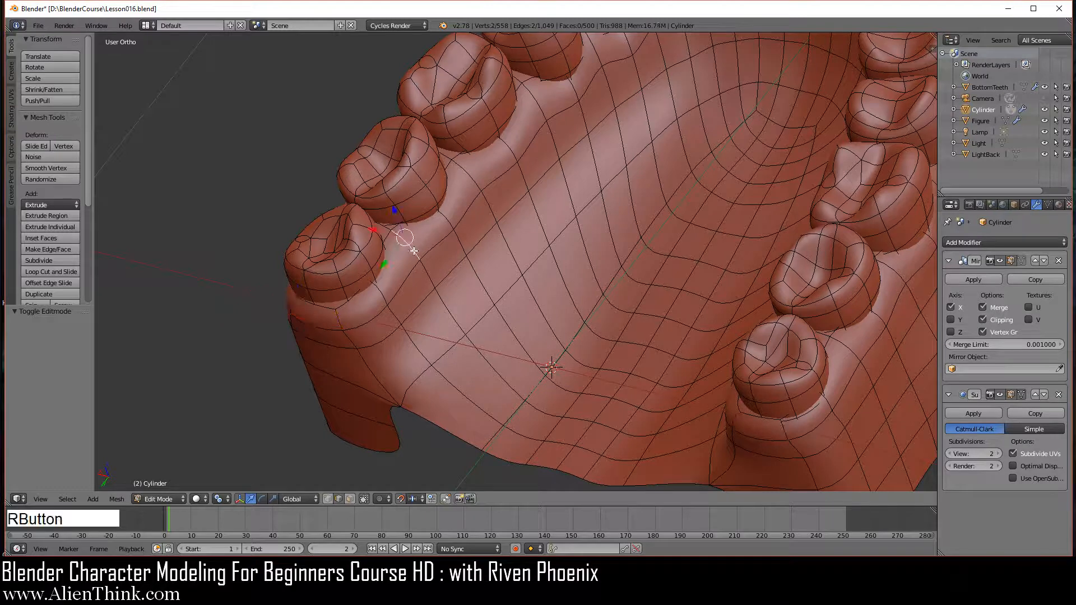
middle_click_drag(499, 246, 498, 323, "shift")
right_click(478, 270, "shift")
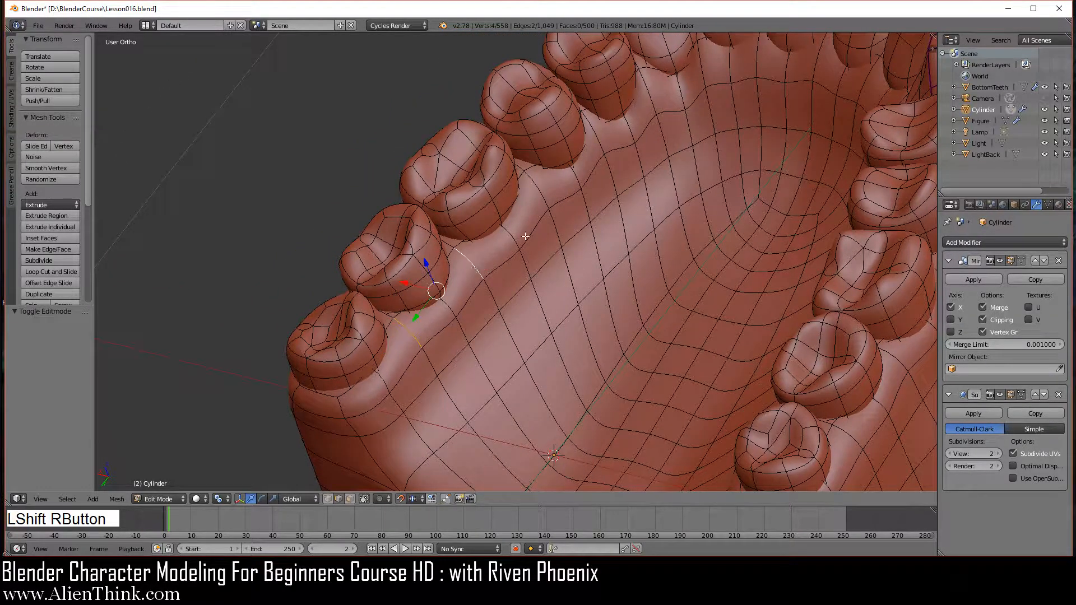
right_click(537, 195, "shift")
right_click(600, 146, "shift")
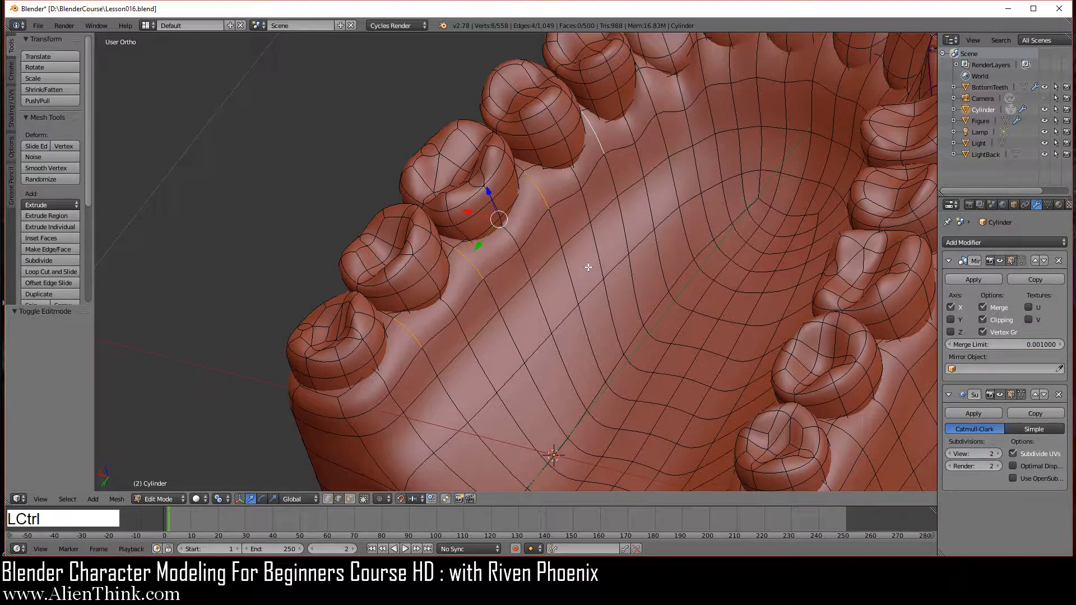
key("ctrl+KP_1")
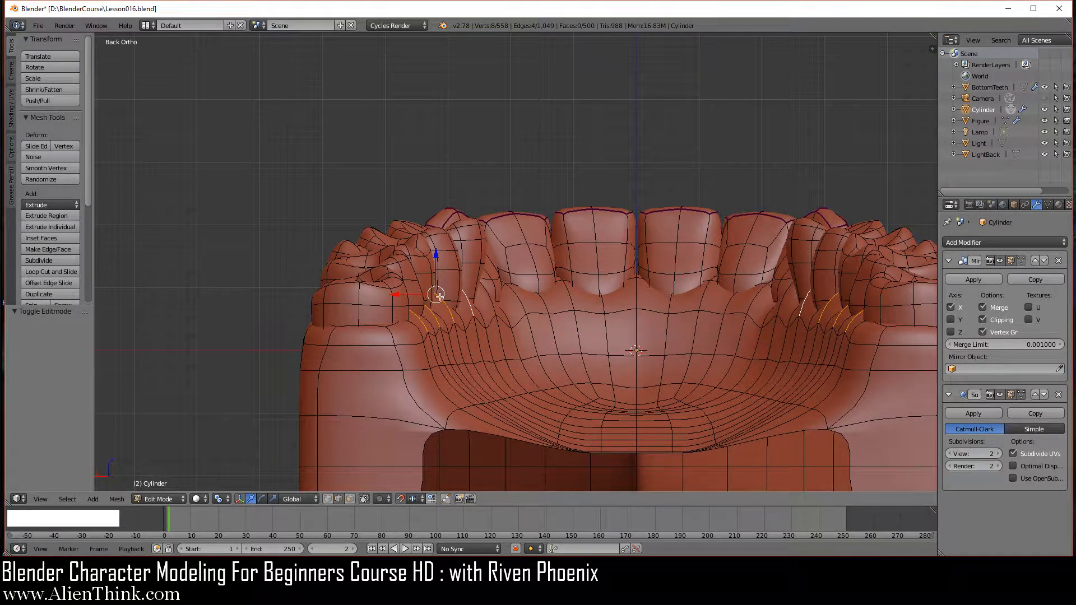
left_click_drag(395, 295, 383, 296)
middle_click_drag(487, 301, 422, 398)
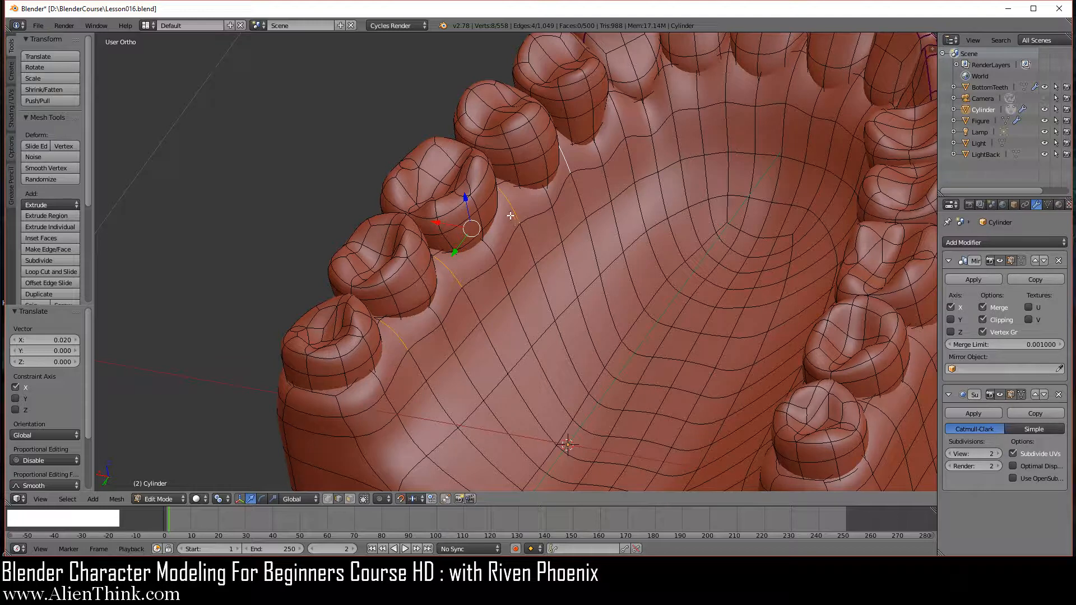
Step: Select the five inner gum edges at the bases of the back teeth and move them slightly inward along X
right_click(377, 377)
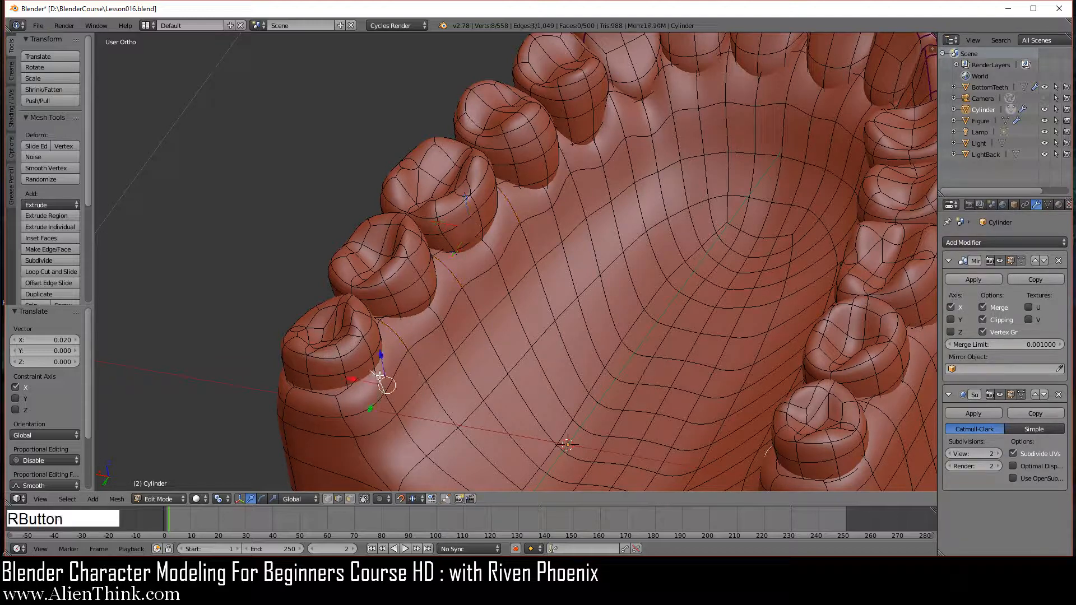
right_click(435, 315, "shift")
right_click(495, 245, "shift")
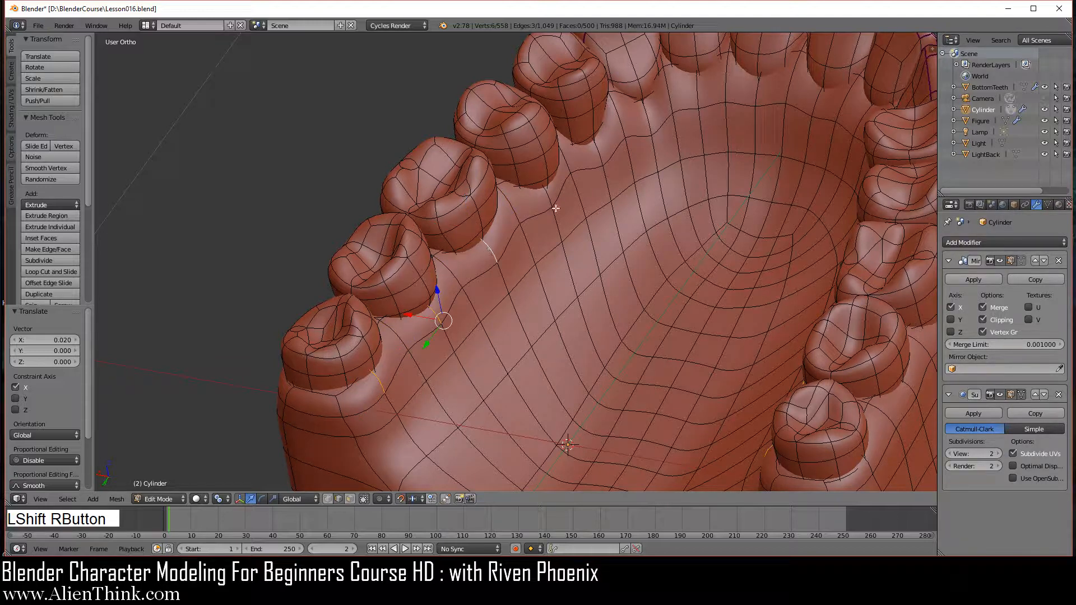
right_click(547, 196, "shift")
right_click(600, 153, "shift")
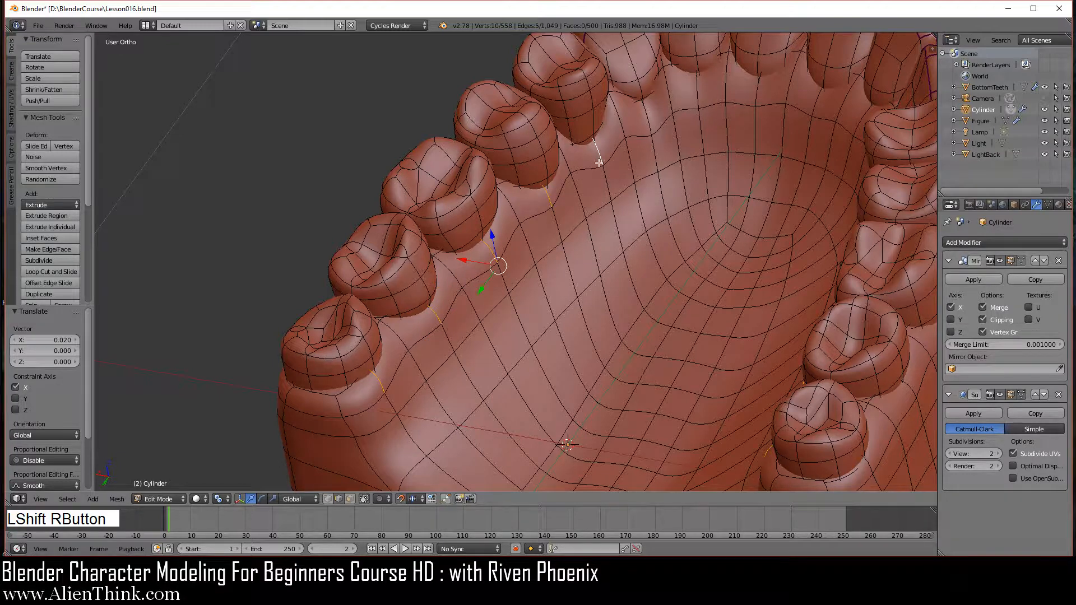
key("ctrl+KP_1")
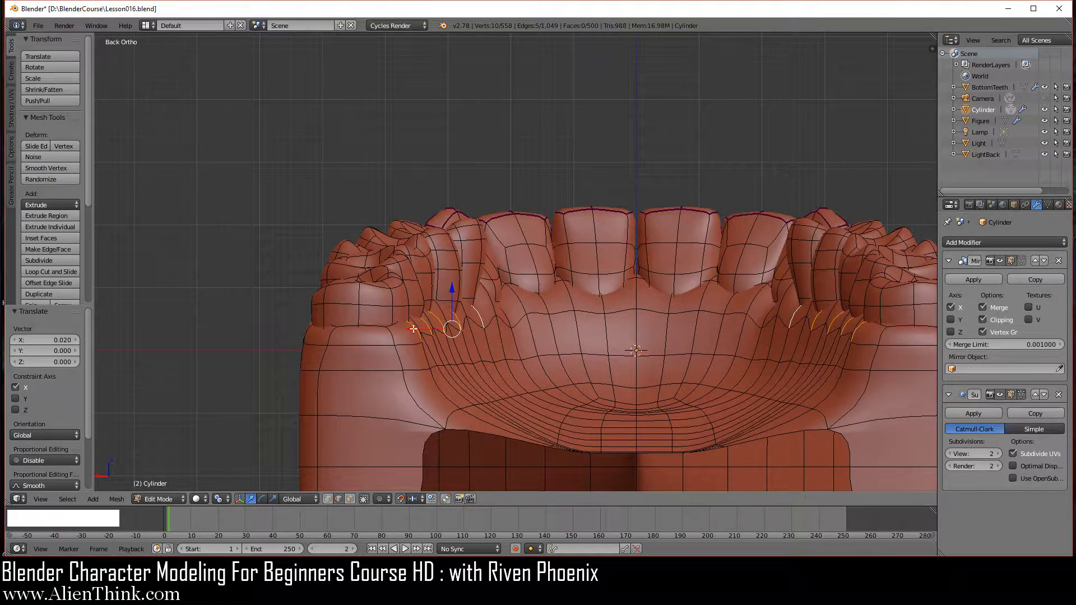
left_click_drag(411, 328, 419, 330)
Step: Examine the reshaped gum in Object Mode from above and from the outer side
scroll(550, 327, "down", 3)
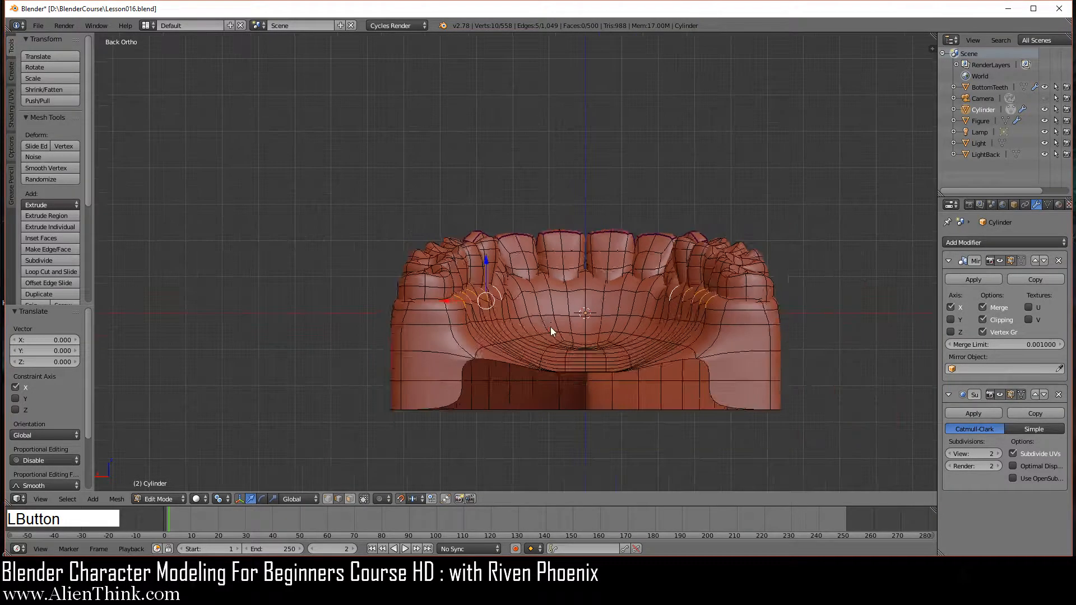
key("Tab")
middle_click_drag(550, 327, 605, 401)
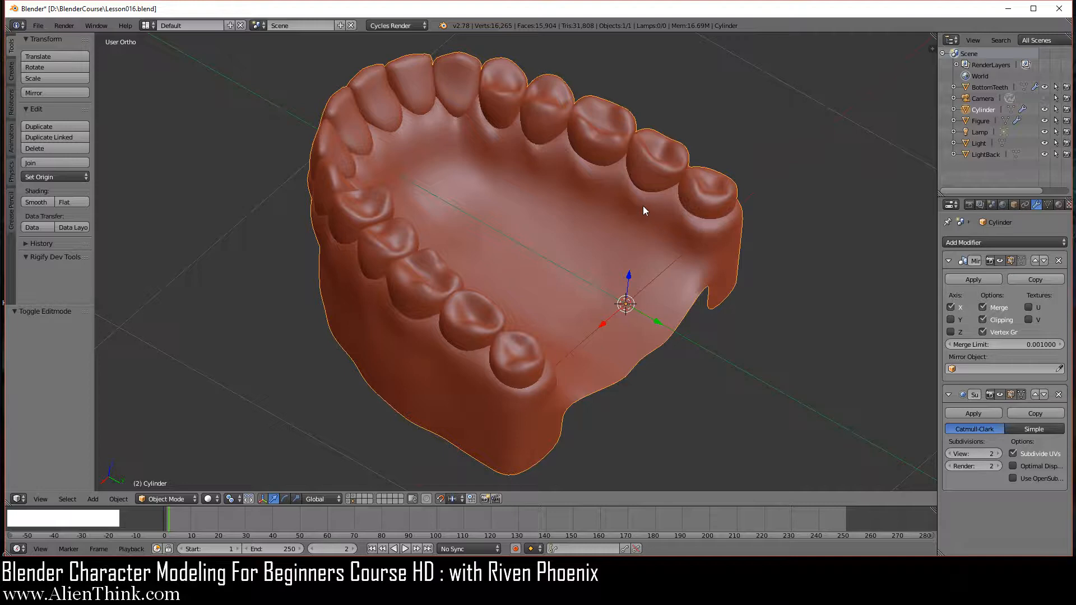
scroll(643, 209, "down", 3)
middle_click_drag(550, 389, 672, 293)
scroll(573, 361, "up", 3)
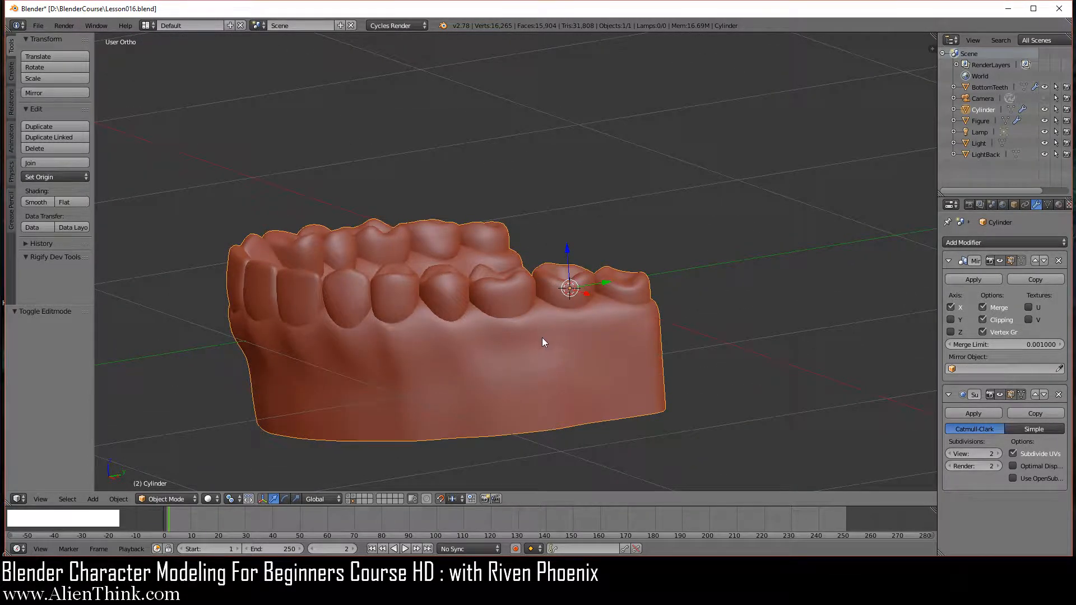
middle_click_drag(543, 338, 600, 291, "shift")
Step: Clear the mesh selection, return to Object Mode in right side view, and save the file
key("Tab")
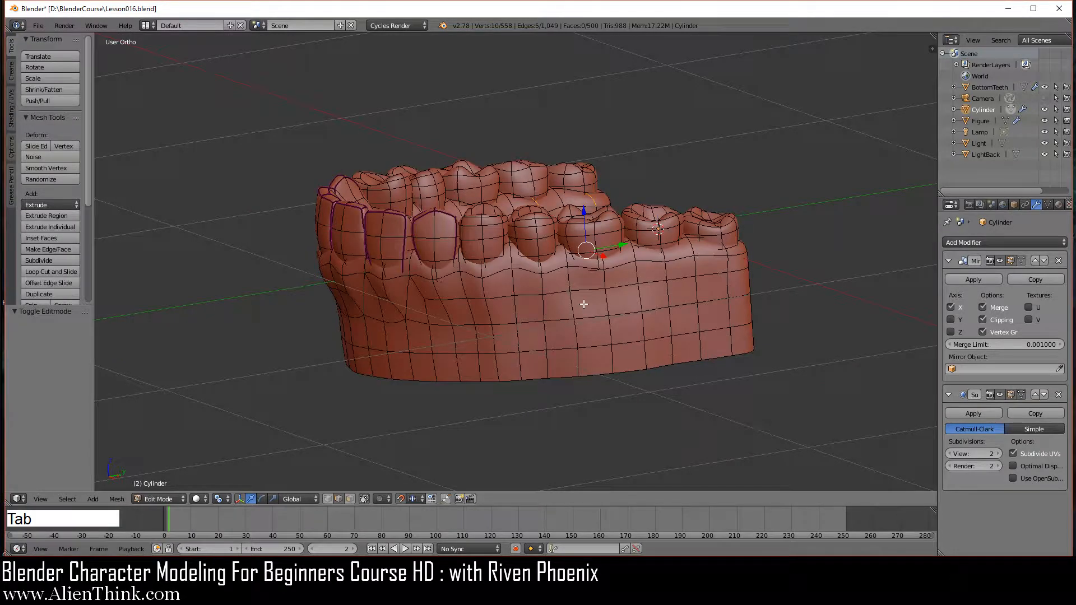
key("a")
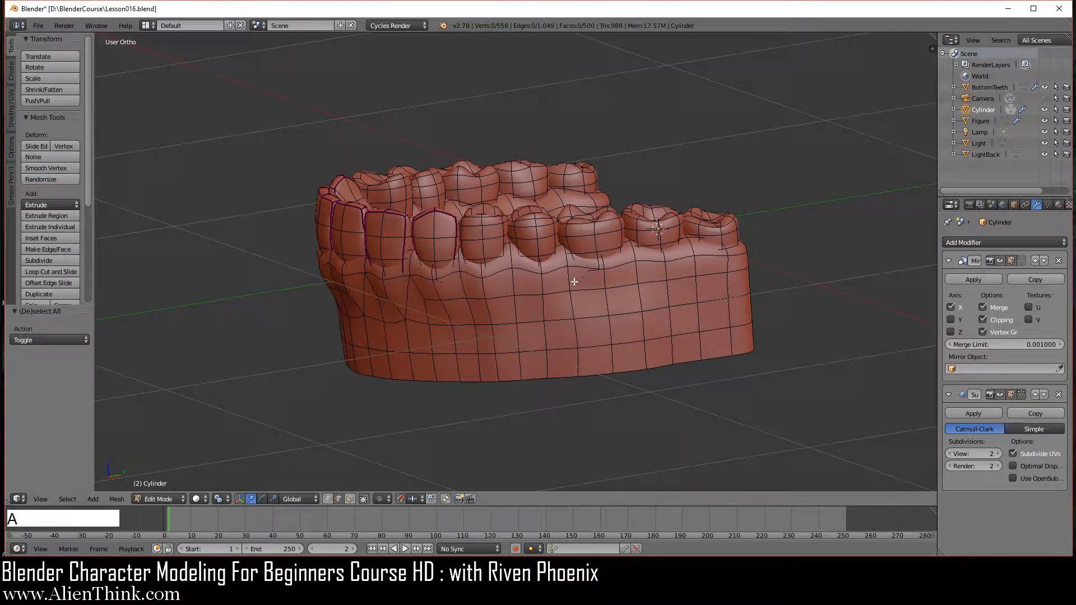
key("Tab")
key("KP_3")
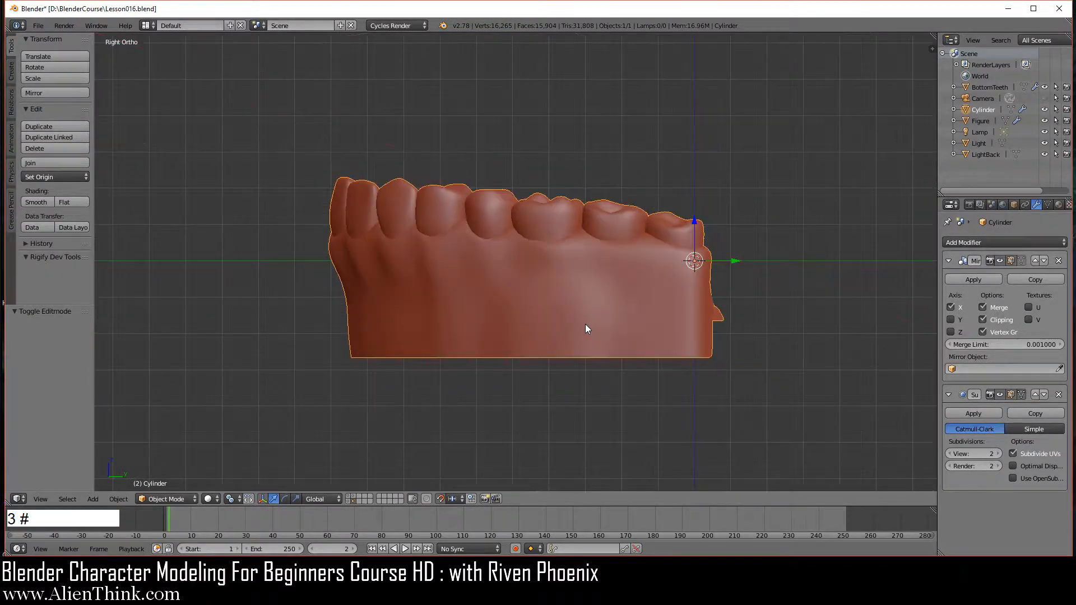
key("shift+c")
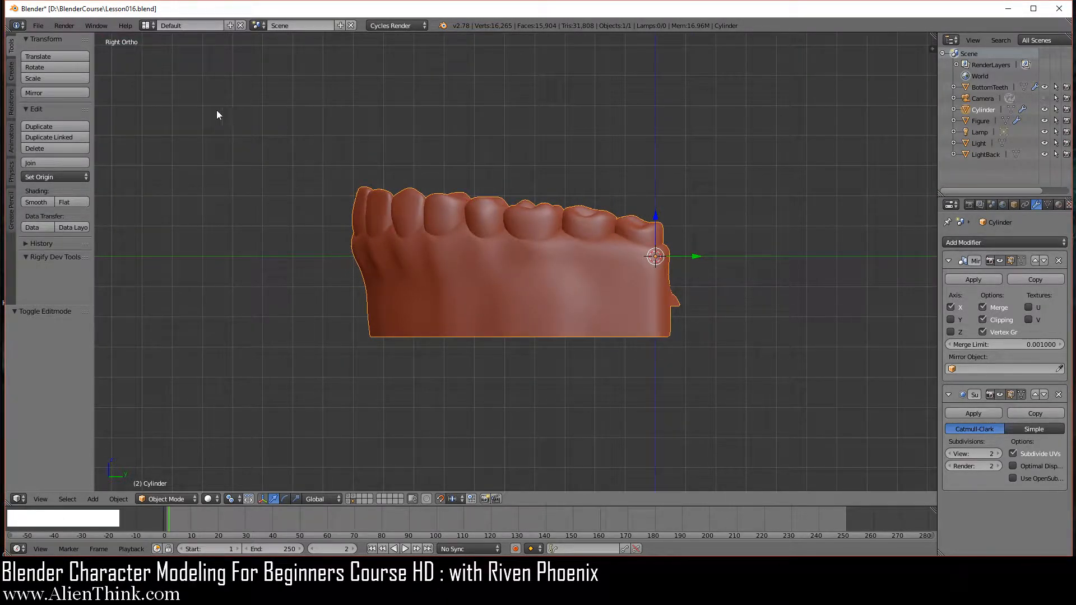
left_click(40, 28)
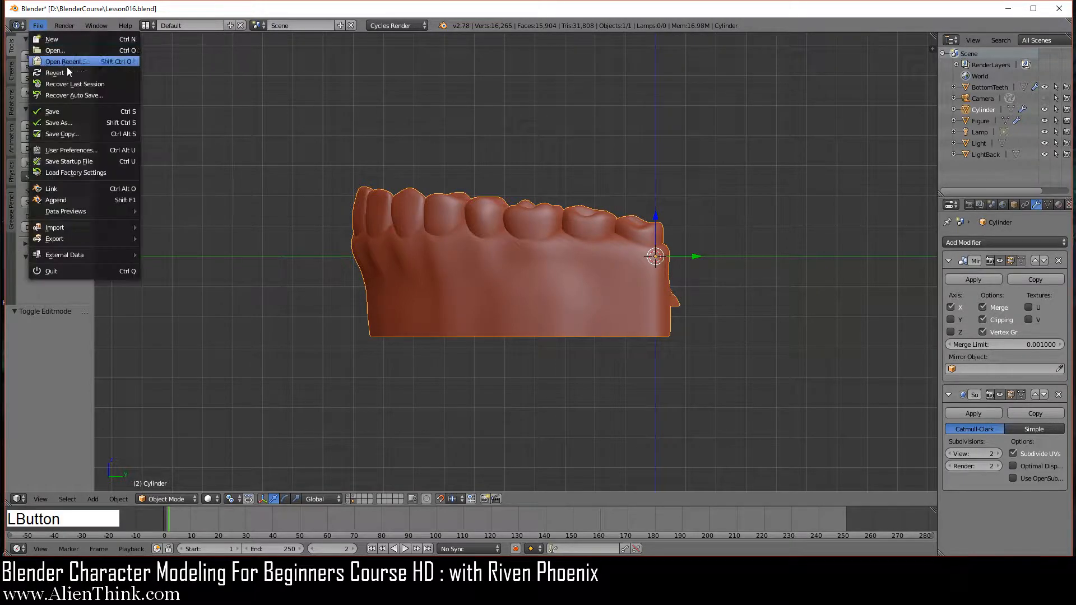
left_click(67, 112)
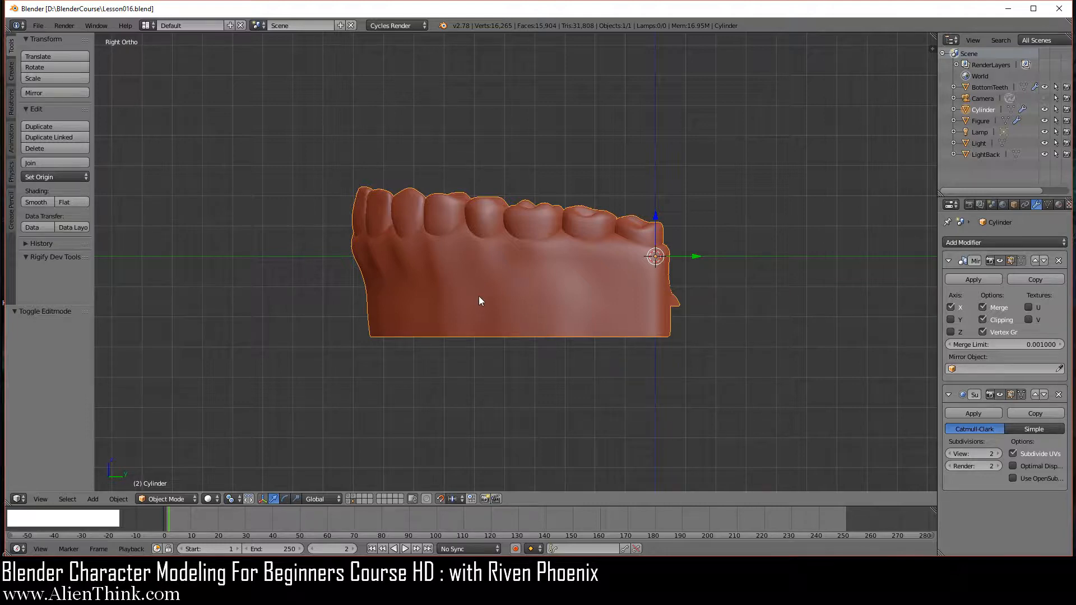
Step: Temporarily show the bottom teeth layer alongside the new teeth to compare the two models, and return to only the new teeth
scroll(508, 317, "up", 2)
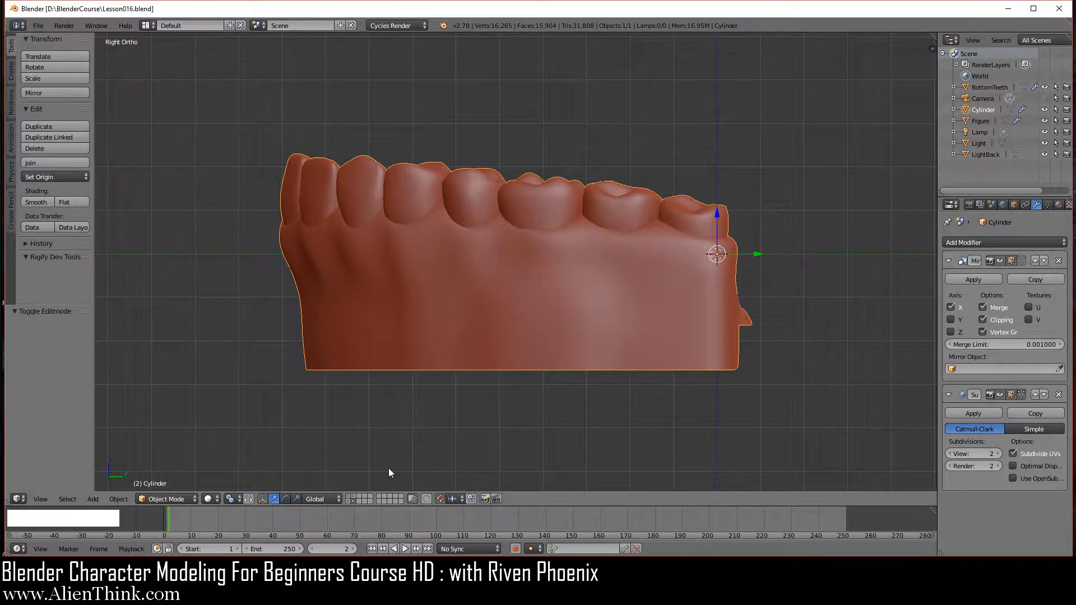
key("shift")
left_click(346, 502, "shift")
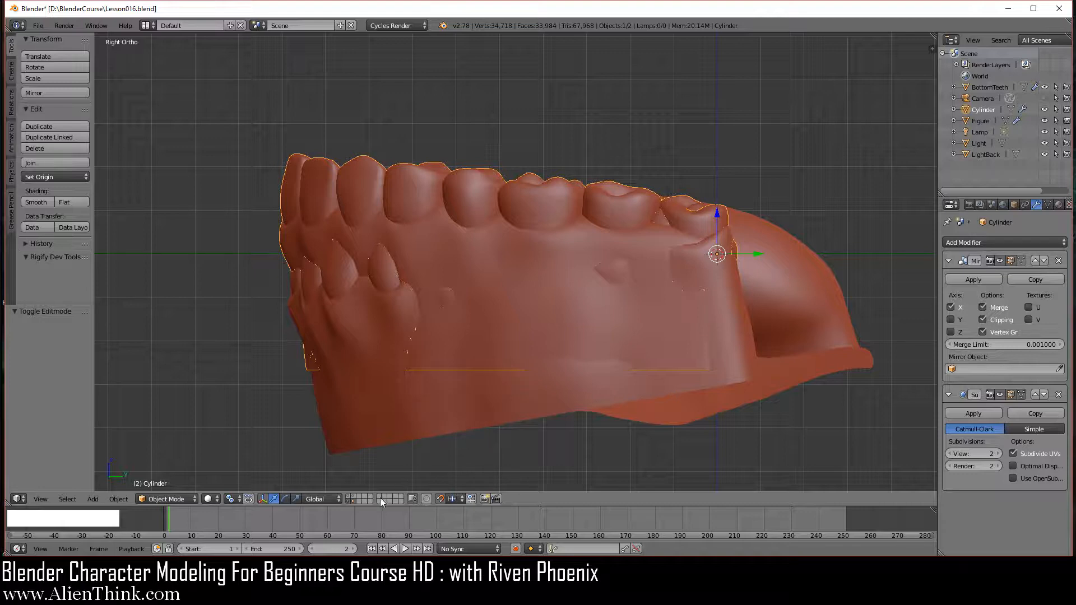
left_click(352, 502)
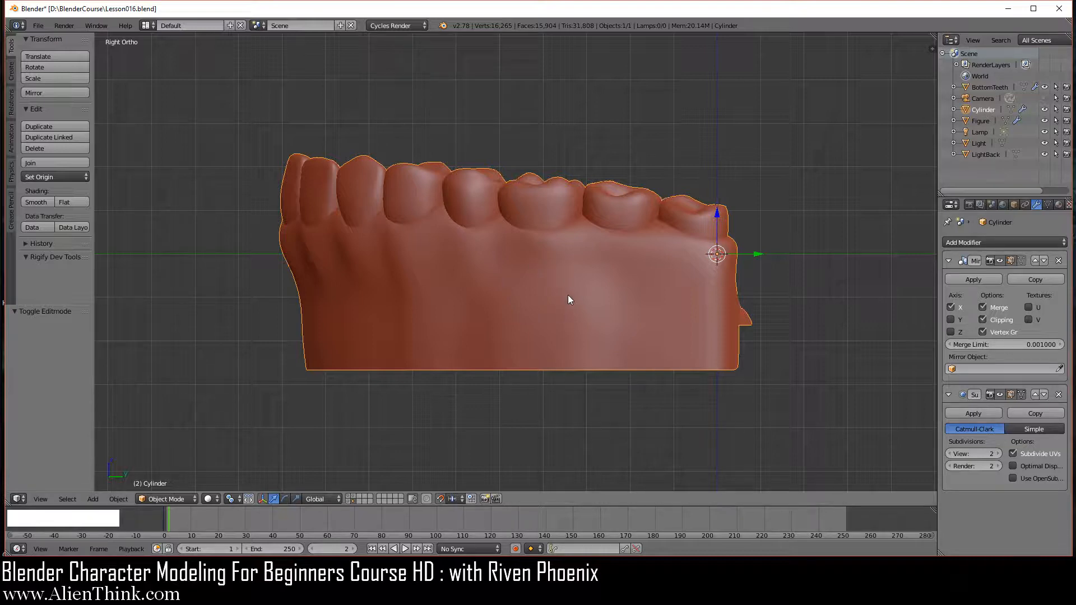
Step: Rotate the Cylinder teeth model 180° in front view so that the teeth point downward
key("KP_1")
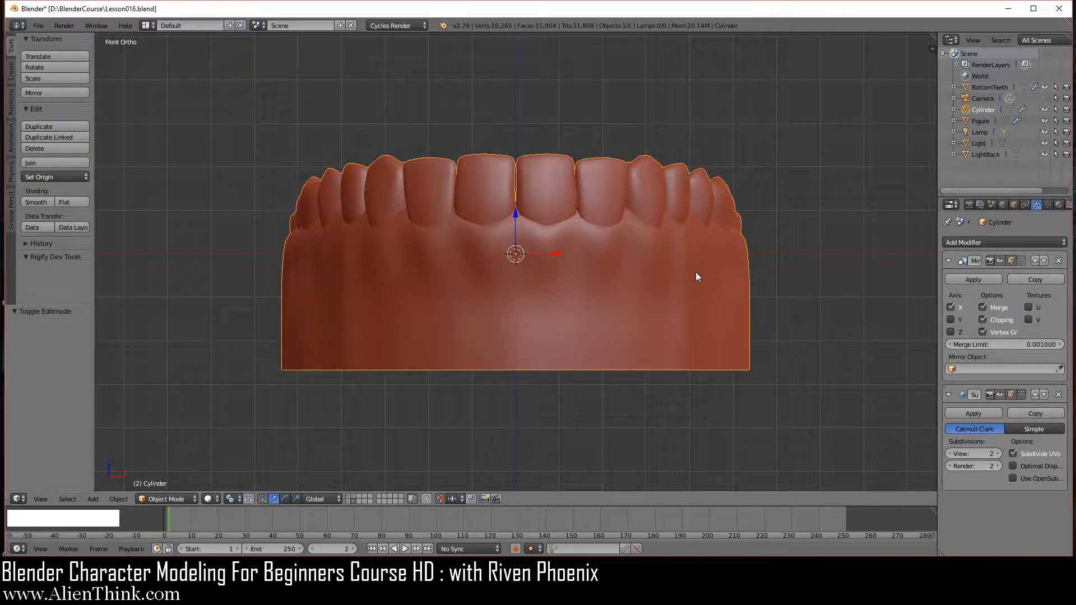
key("r")
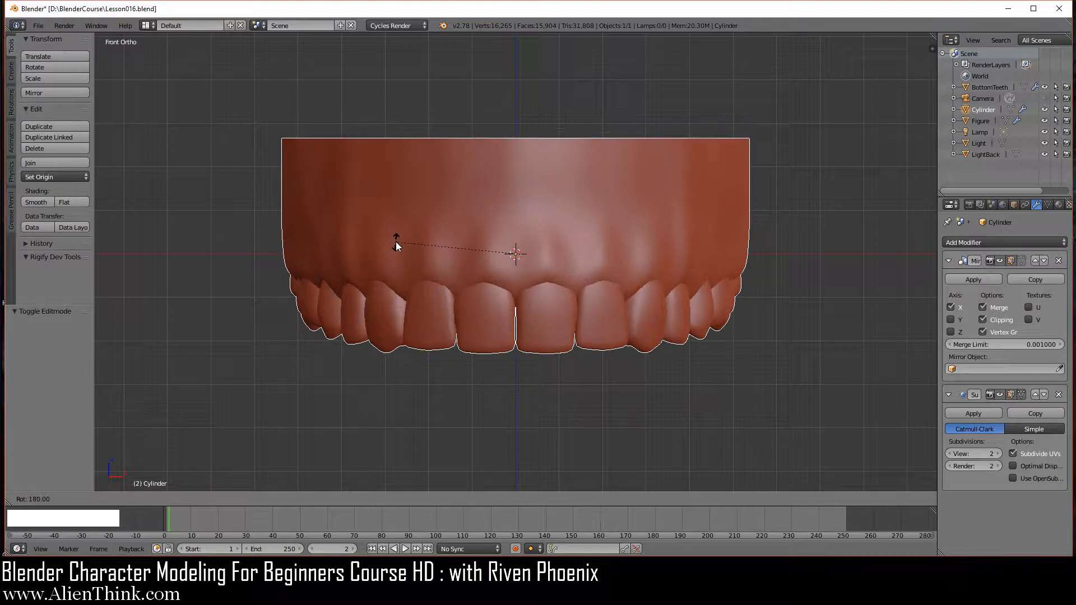
left_click(396, 246)
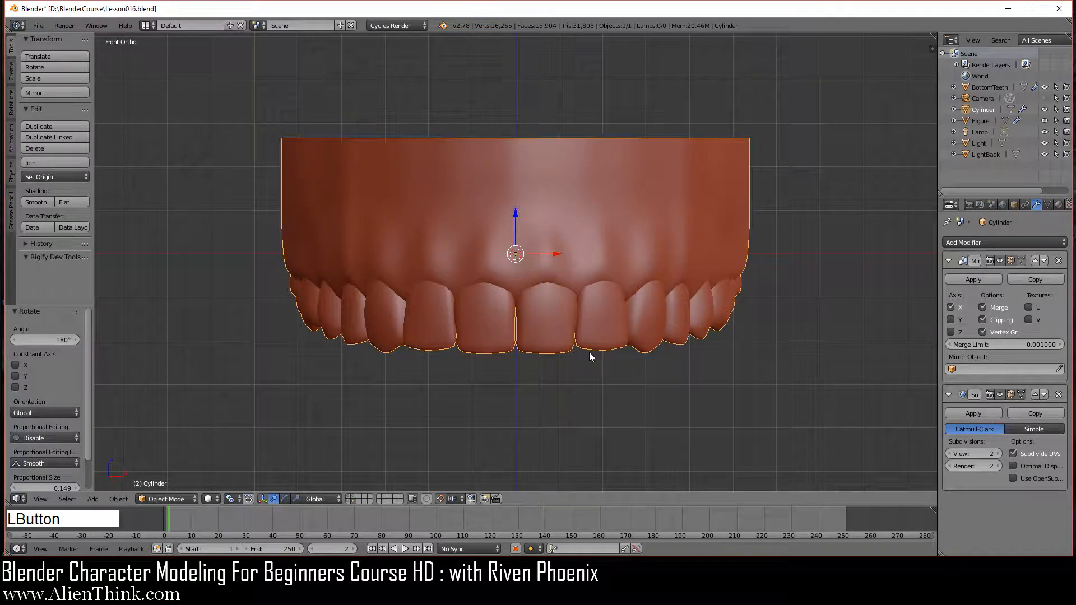
Step: Turn off the Cylinder's Mirror display in Edit Mode to check which side holds the modelled half, and return to Object Mode
key("Tab")
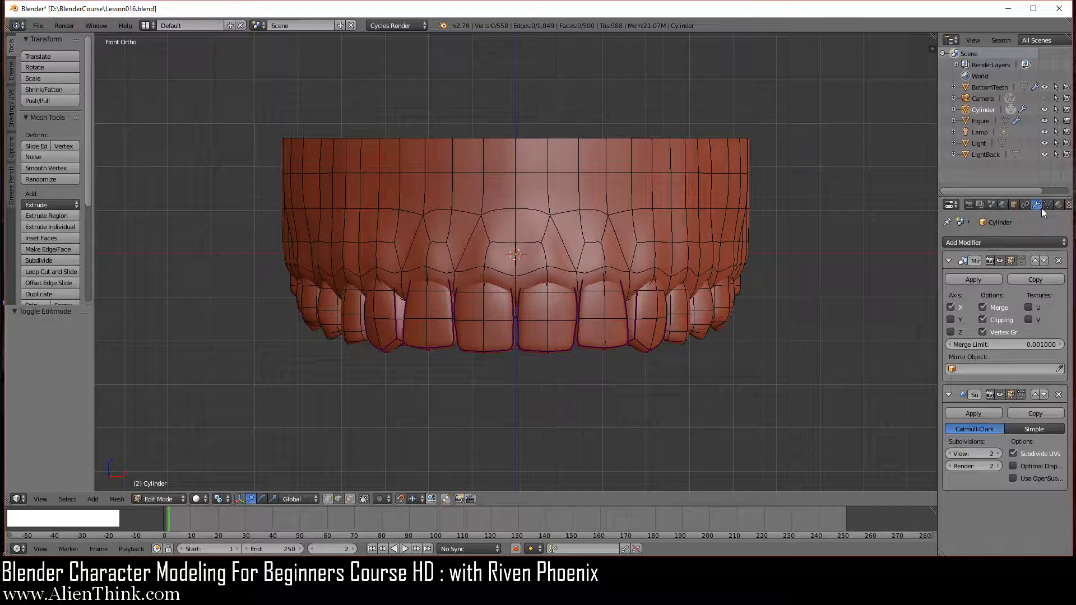
left_click(1010, 260)
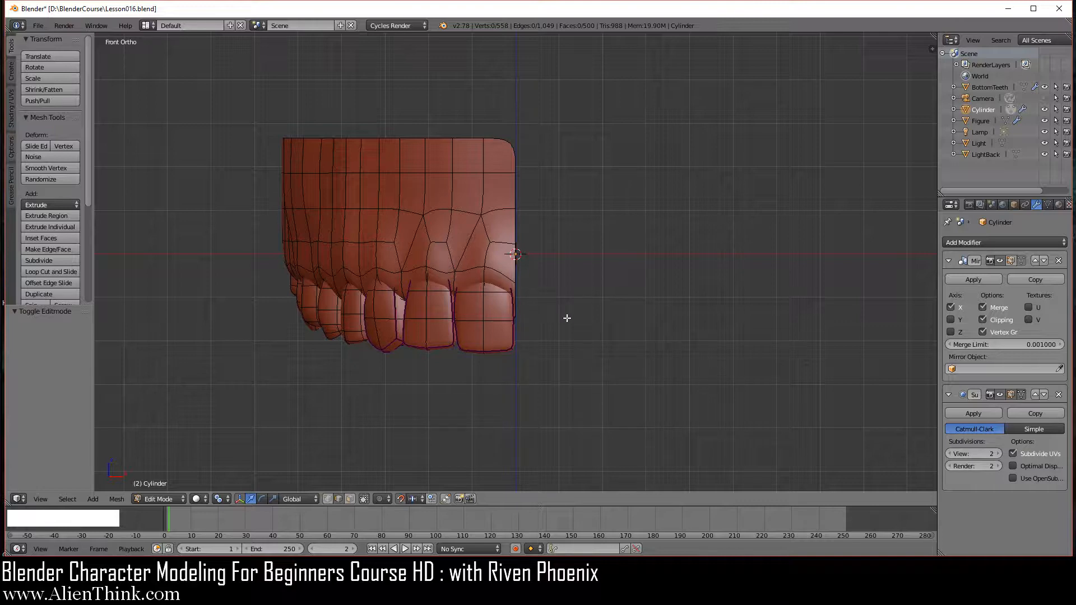
key("Tab")
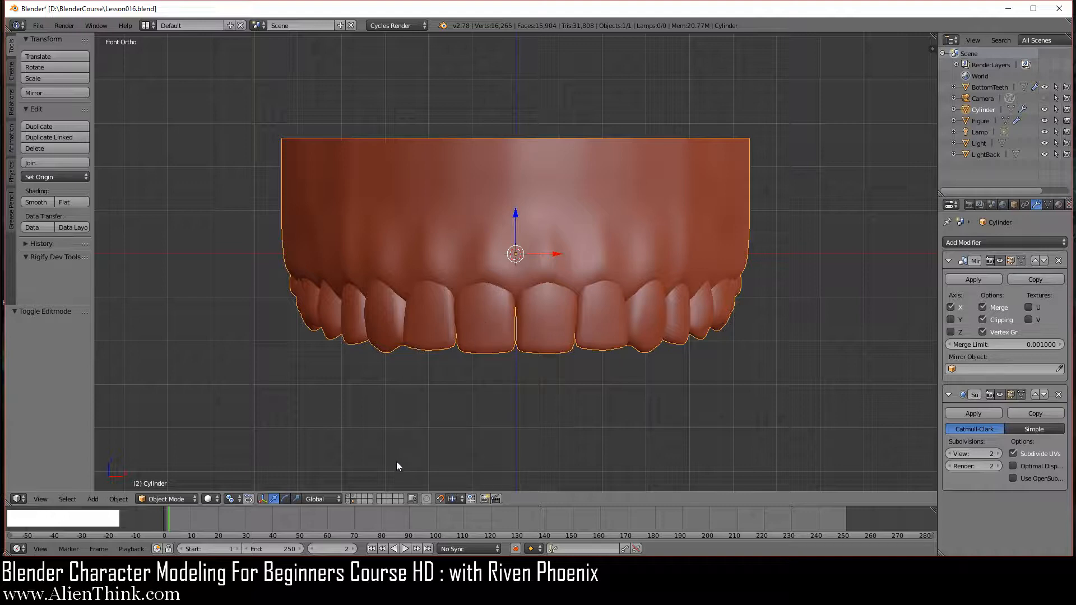
Step: Show the bottom teeth layer, toggle BottomTeeth's Mirror display in Edit Mode to check its modelled half, and return to only the upper teeth
key("shift")
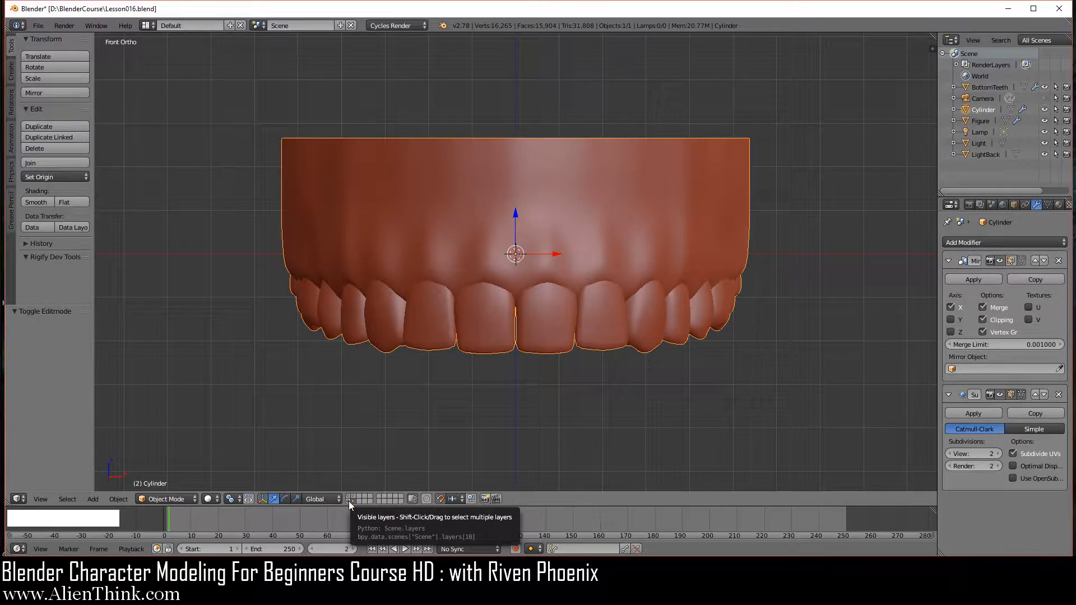
left_click(349, 501, "shift")
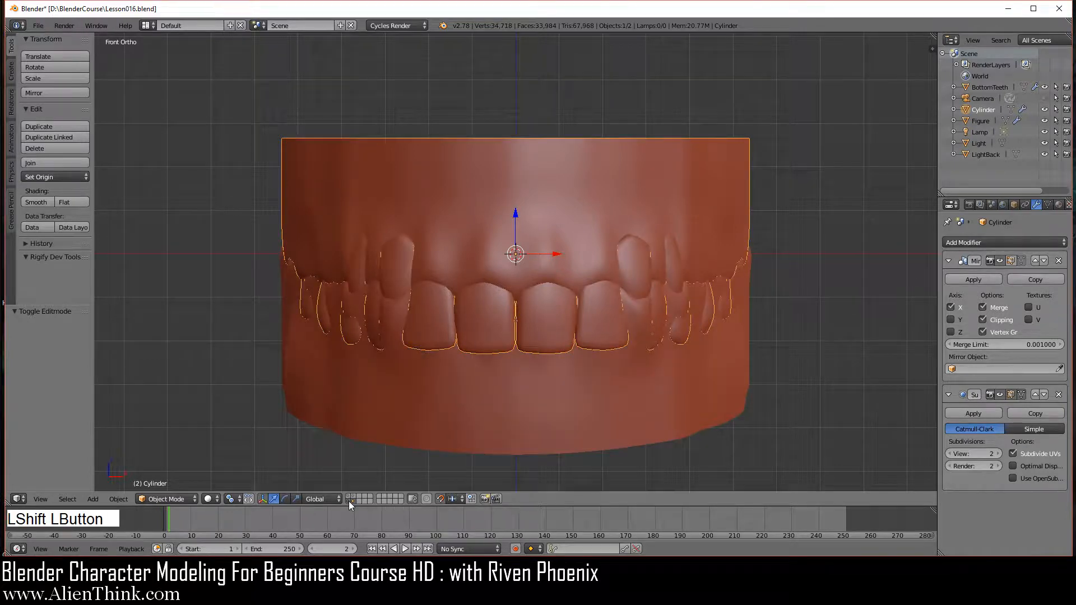
right_click(549, 395)
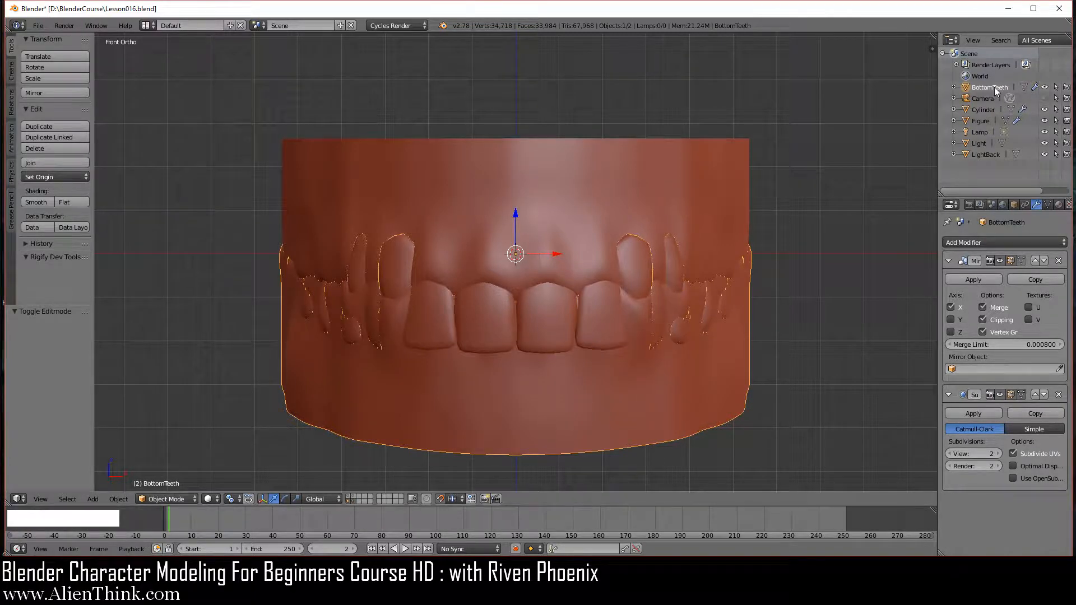
key("Tab")
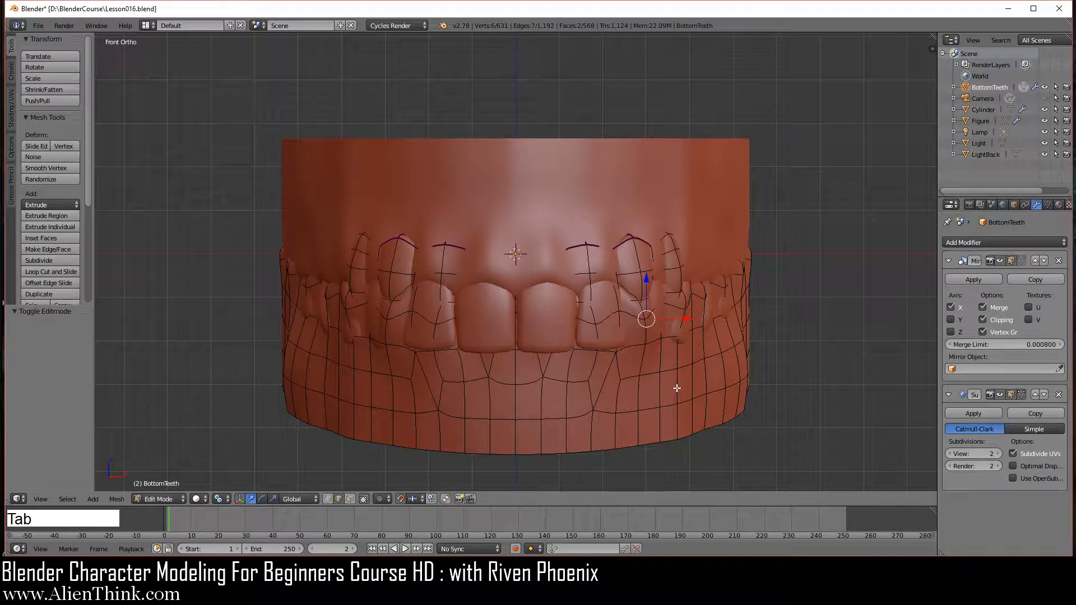
left_click(1011, 261)
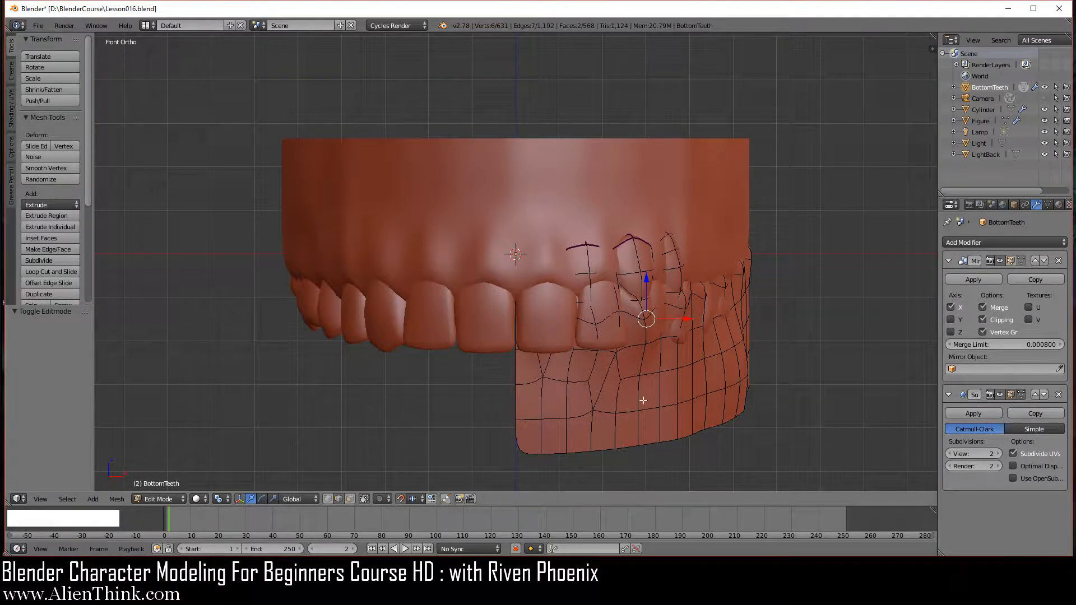
left_click(1011, 261)
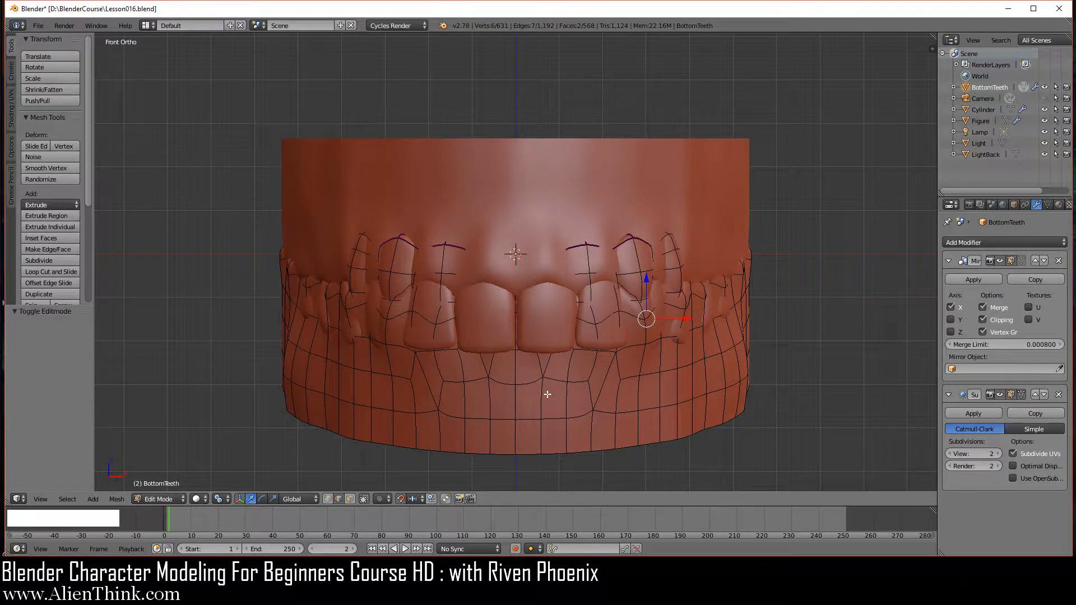
key("Tab")
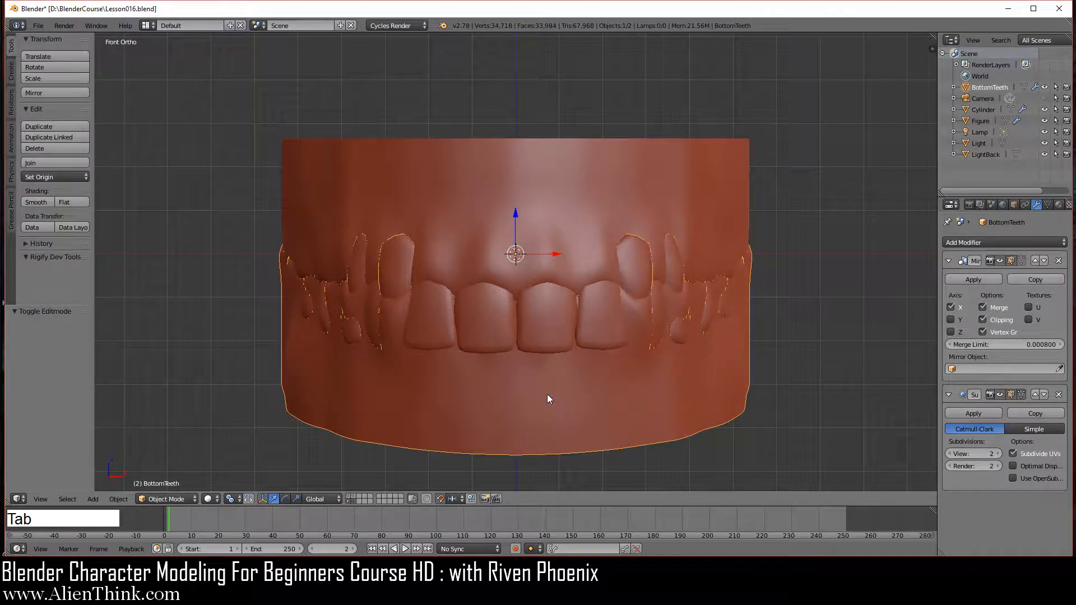
left_click(354, 501)
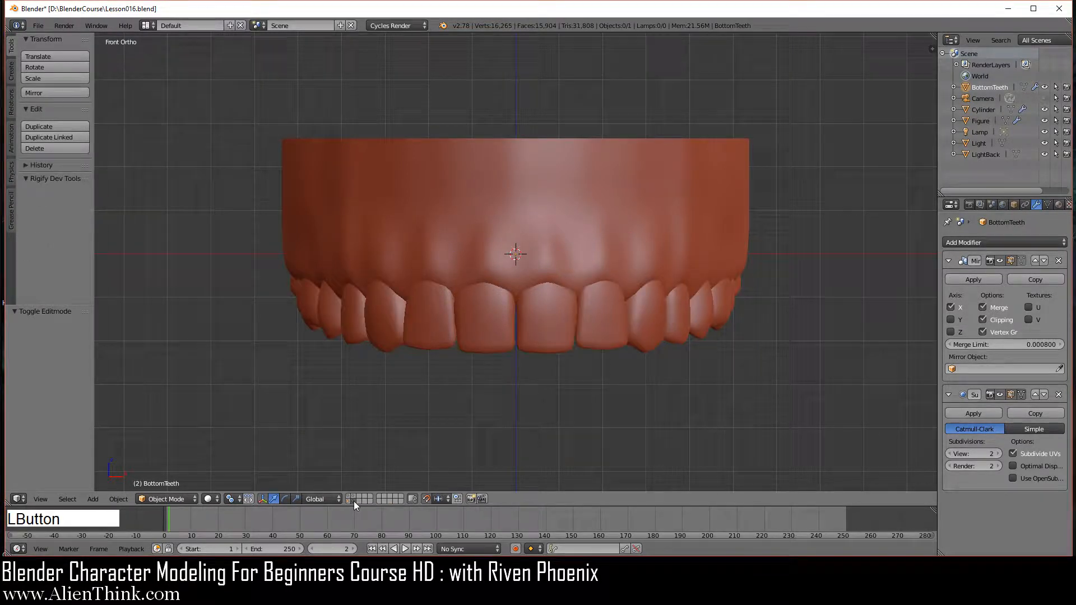
Step: Enter Edit Mode on the Cylinder teeth with vertex selection, try moving a front gum vertex across the centre line, and cancel the move
right_click(541, 240)
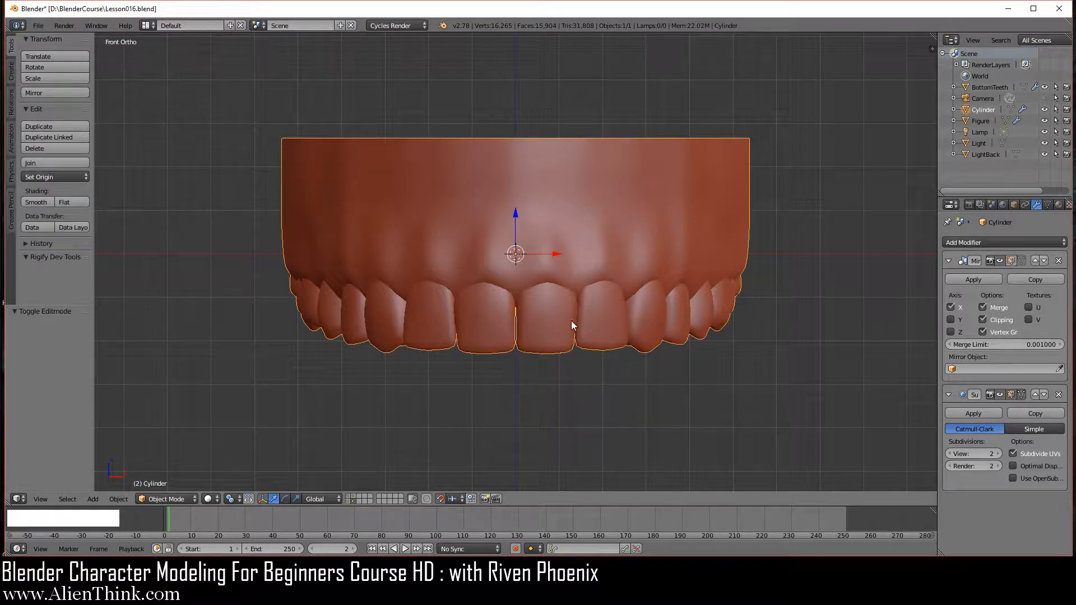
key("Tab")
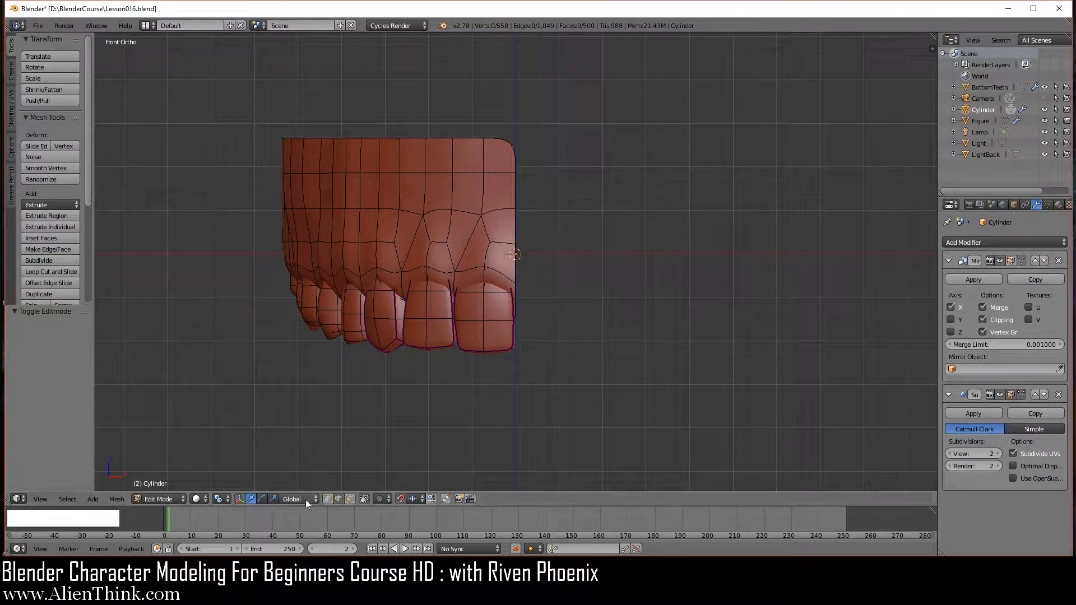
left_click(328, 499)
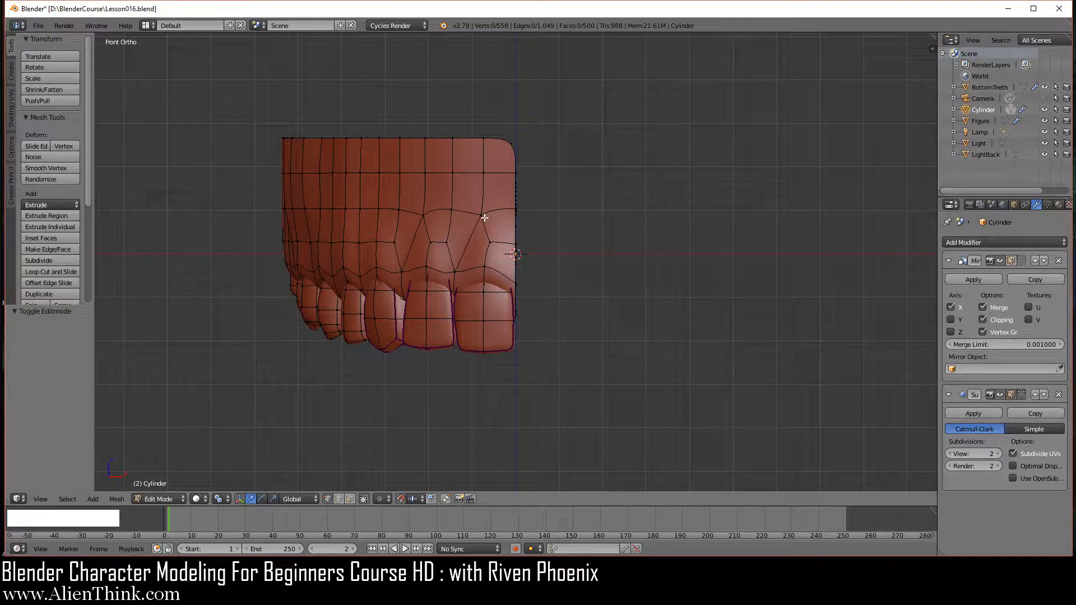
right_click_drag(481, 215, 557, 221)
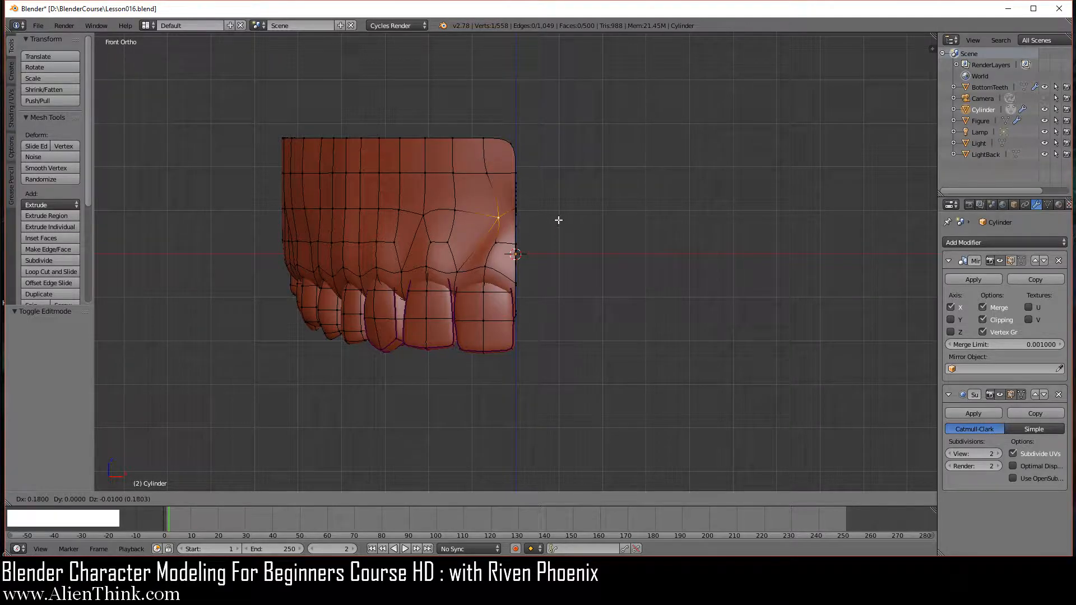
right_click(552, 219)
Step: Turn off Clipping in the Cylinder's Mirror modifier, test moving the same gum vertex past the centre line, and cancel the move
left_click(982, 319)
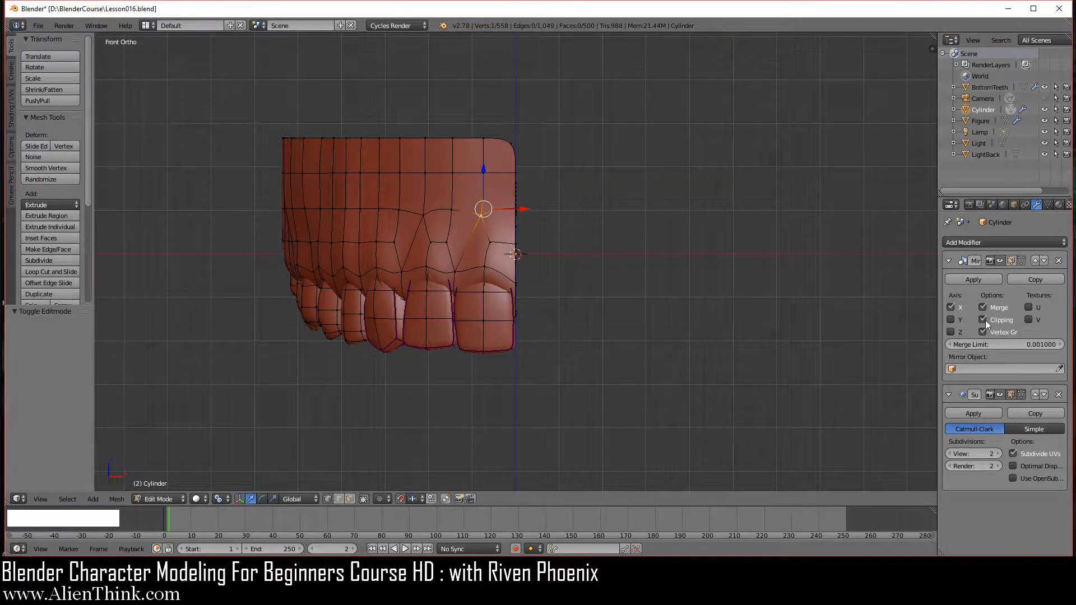
scroll(552, 234, "up", 3)
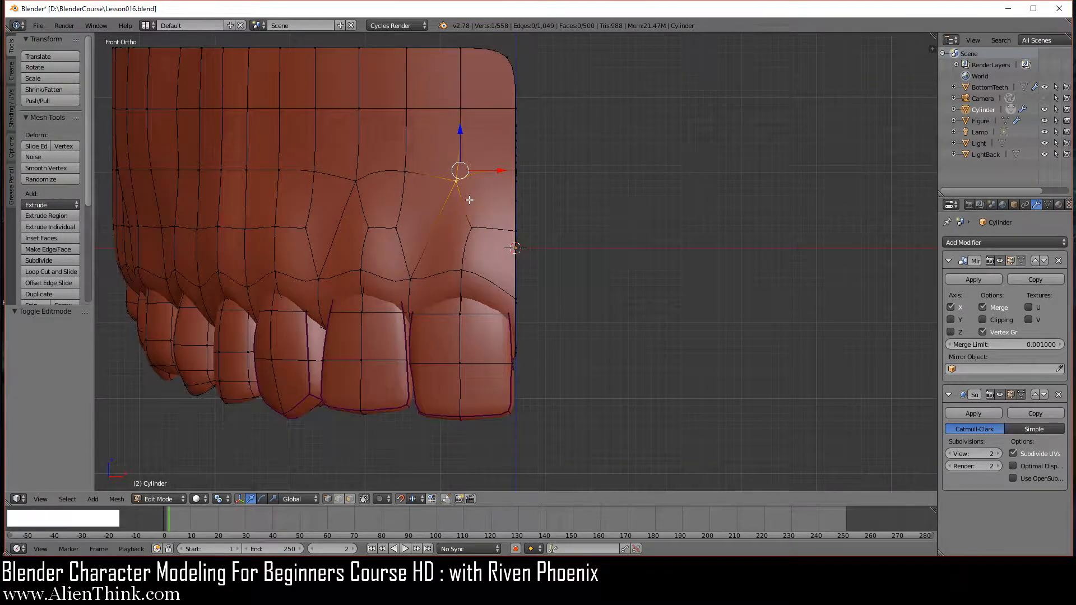
right_click_drag(456, 180, 703, 203)
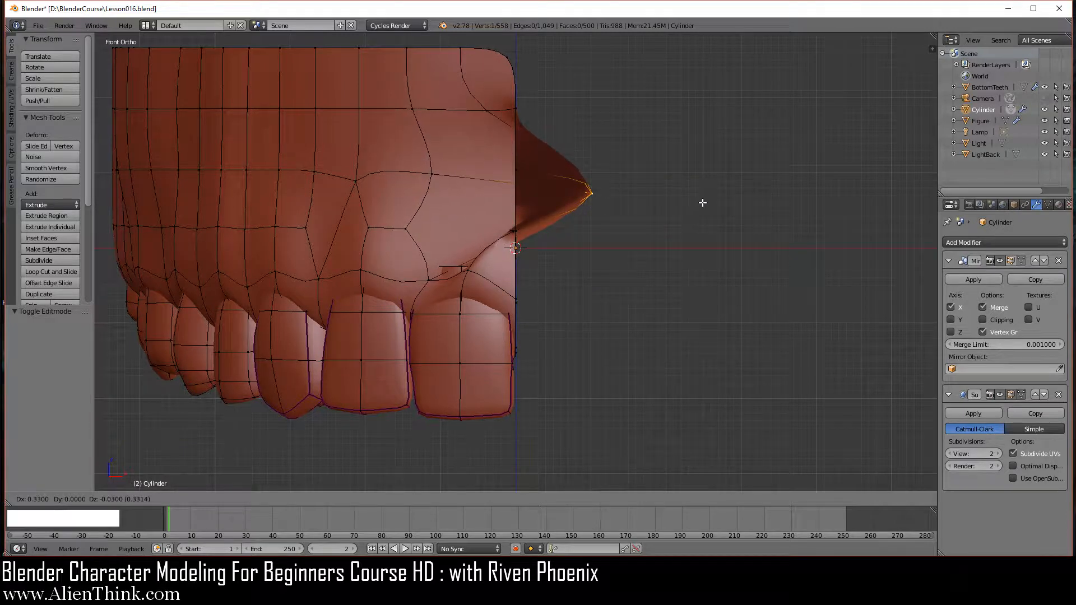
right_click(702, 203)
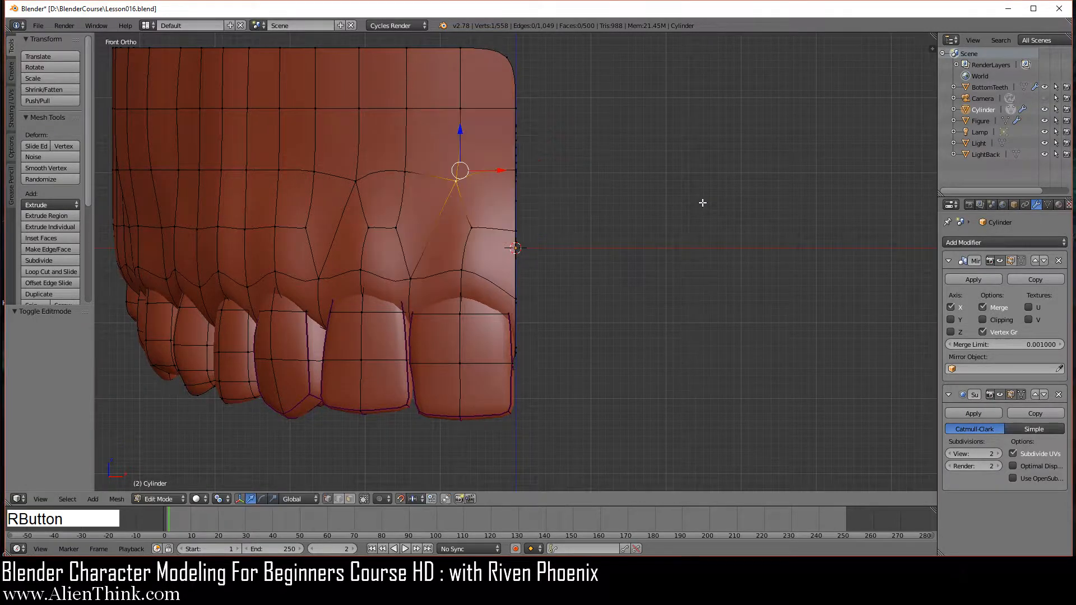
Step: Temporarily show the Mirror modifier's other half in Edit Mode, try moving the front gum vertex across the centre line, and cancel the move
left_click(1012, 260)
scroll(497, 214, "down", 3)
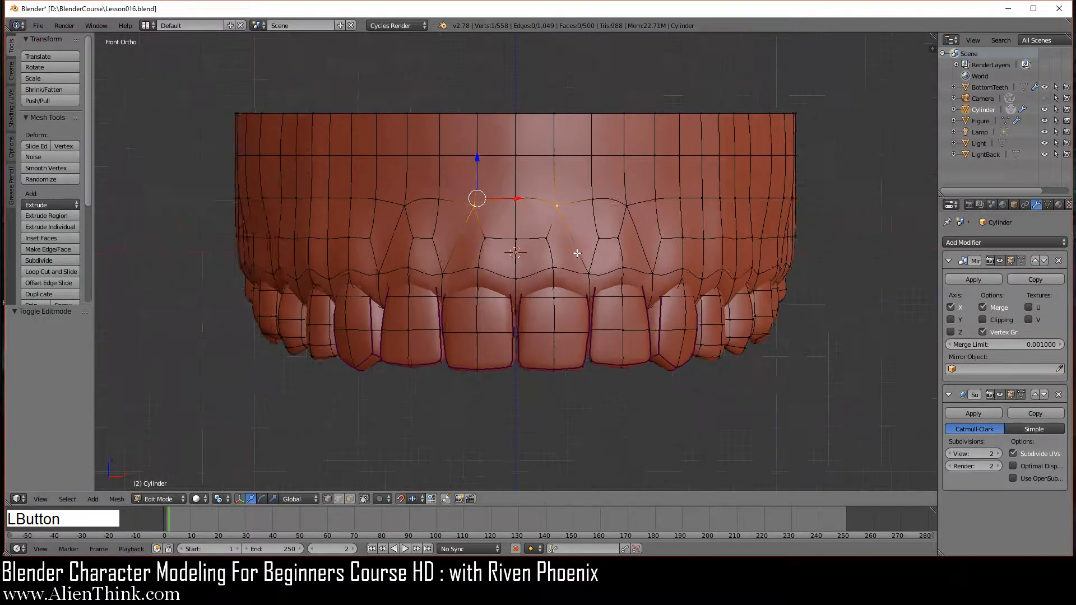
right_click_drag(481, 212, 641, 219)
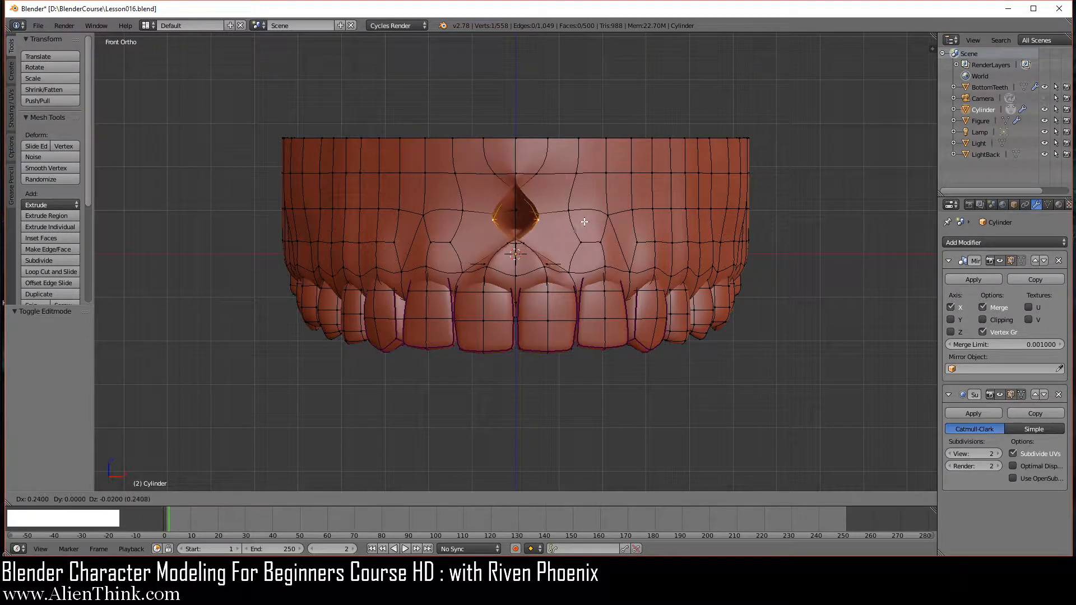
right_click(599, 193)
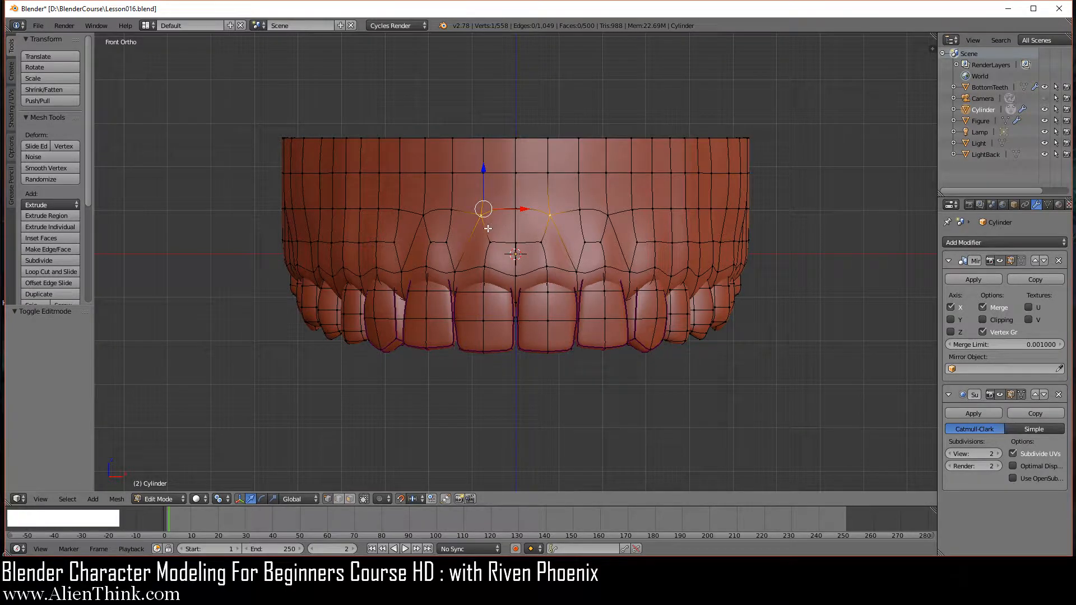
scroll(487, 229, "up", 2)
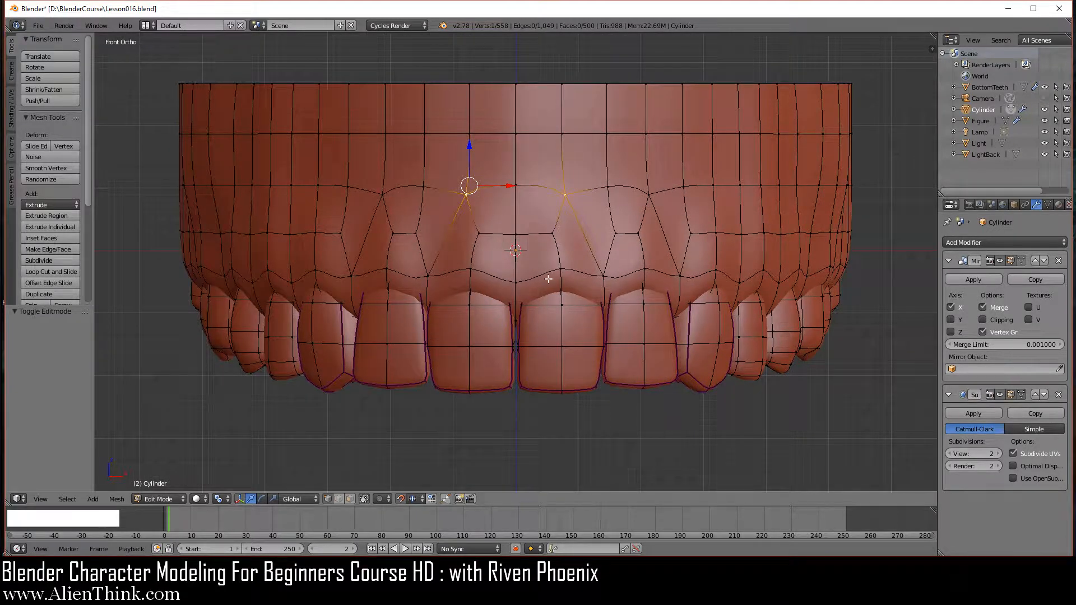
right_click(466, 194)
scroll(666, 221, "down", 2)
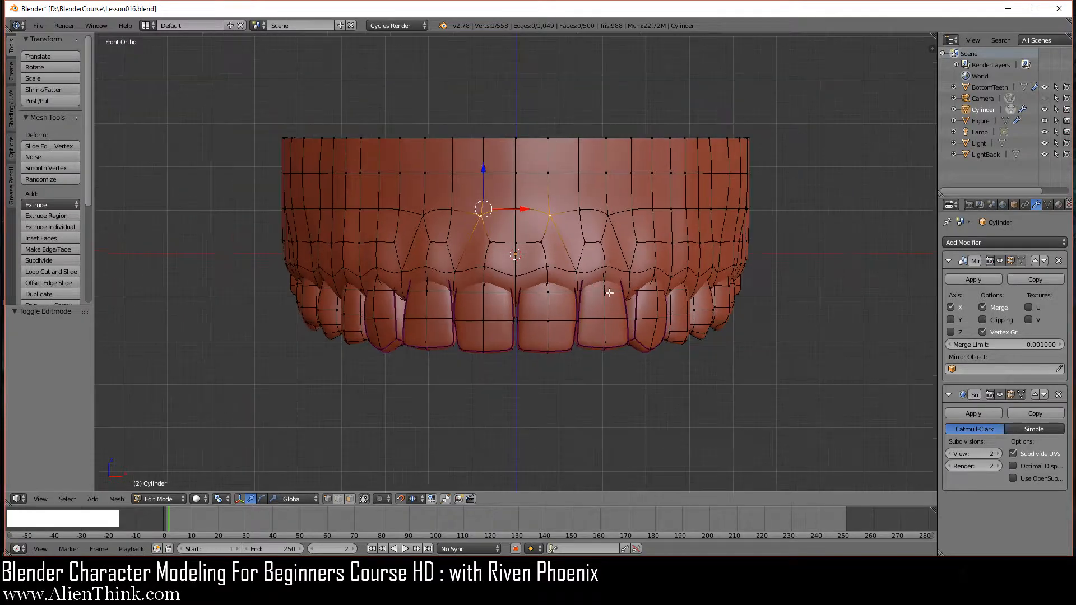
left_click(1010, 259)
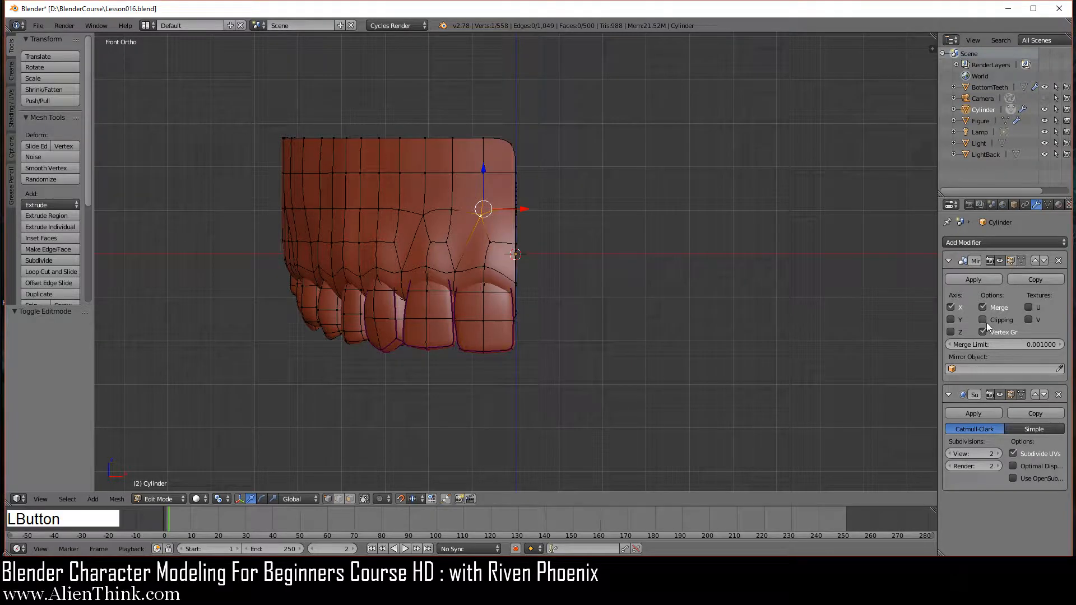
Step: Select all vertices of the modelled half and reset the 3D cursor to the scene's centre
scroll(545, 301, "up", 2)
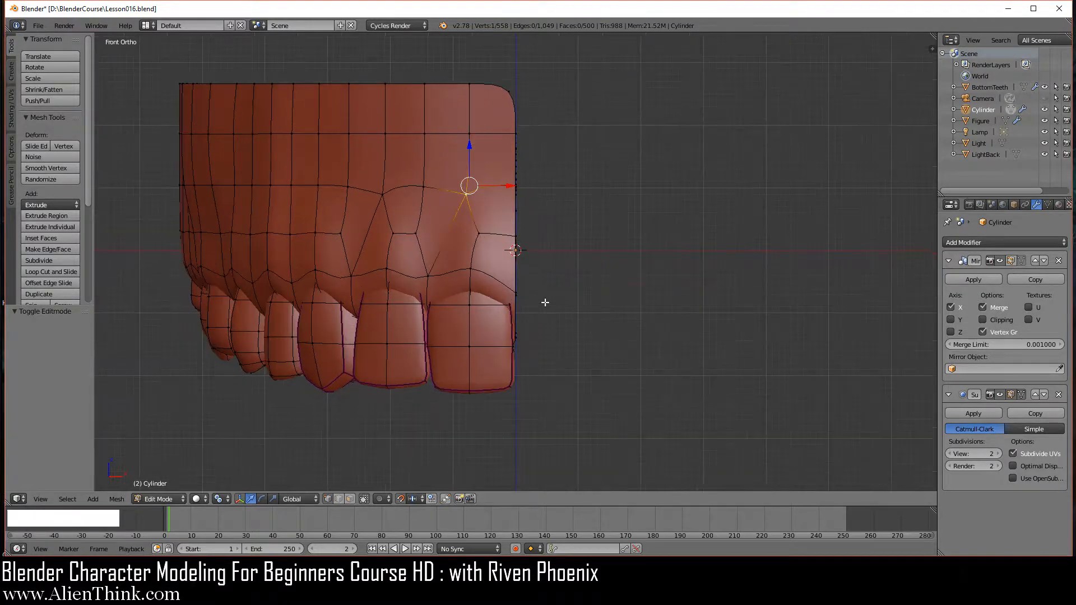
key("a")
key("a")
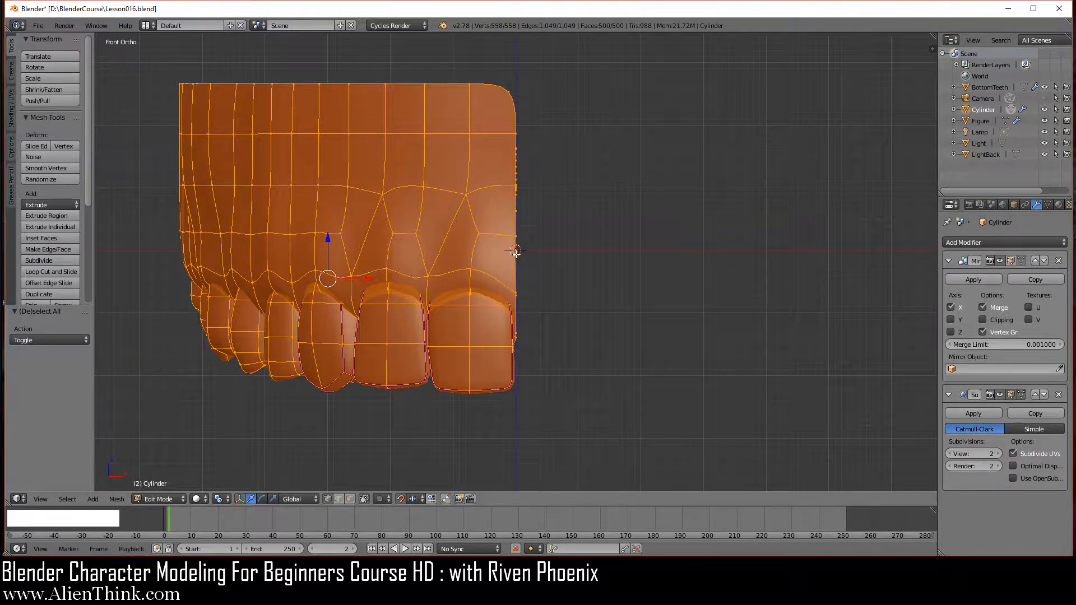
key("shift")
key("shift+c")
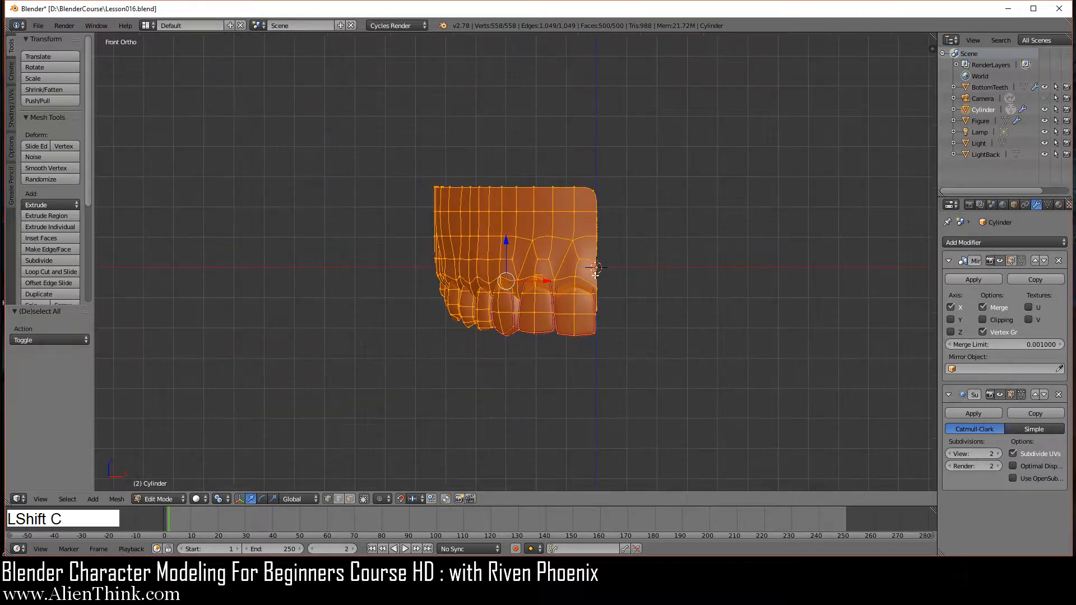
Step: Try mirroring the selected half of the teeth along the global X axis with the existing pivot point, and undo it
scroll(605, 267, "up", 4)
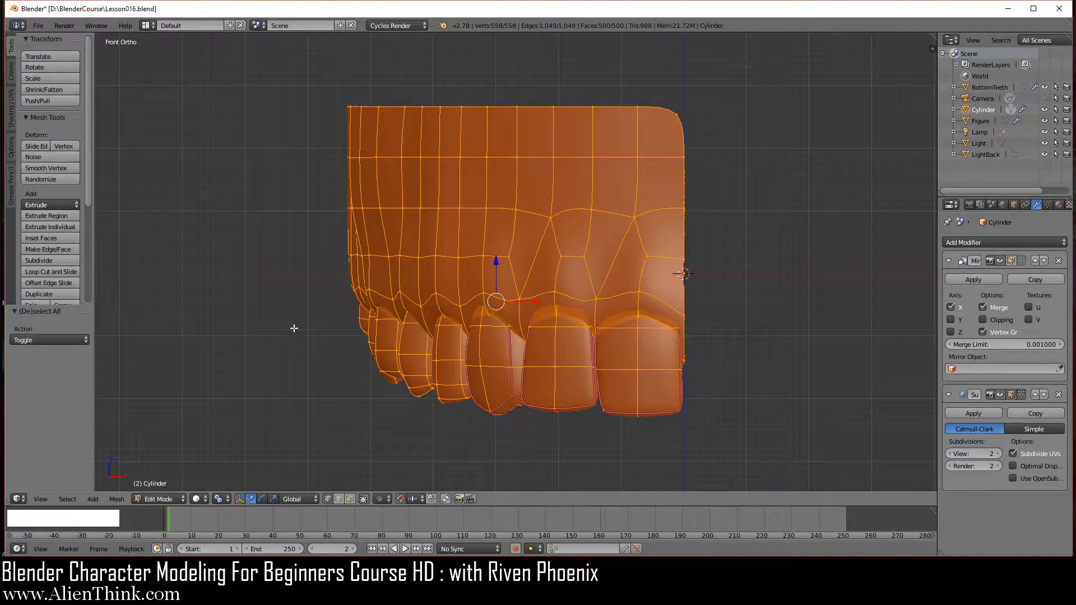
left_click(117, 499)
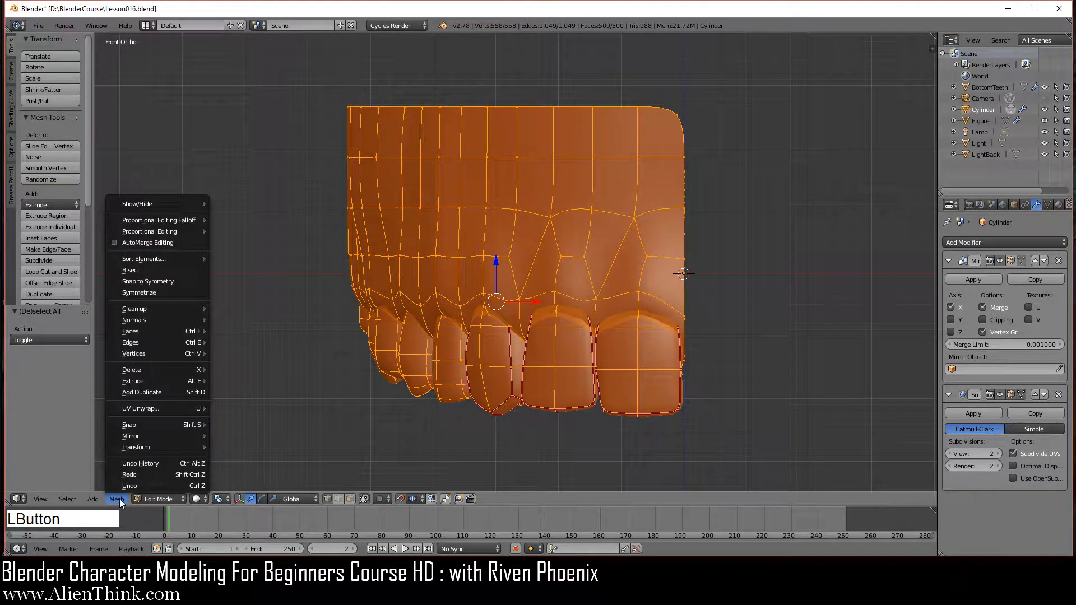
mouse_move(161, 439)
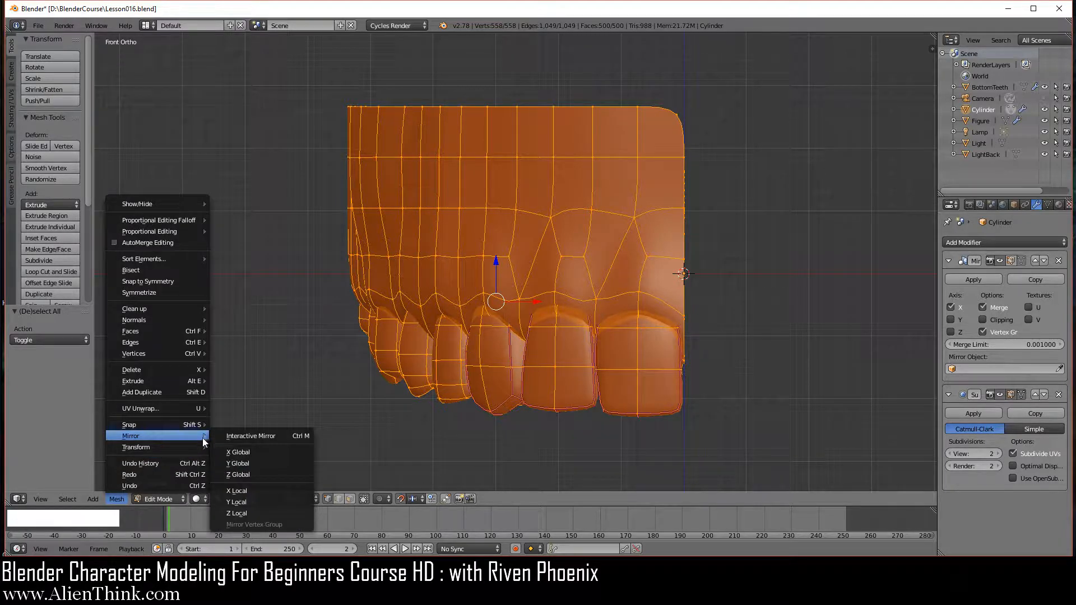
left_click(244, 452)
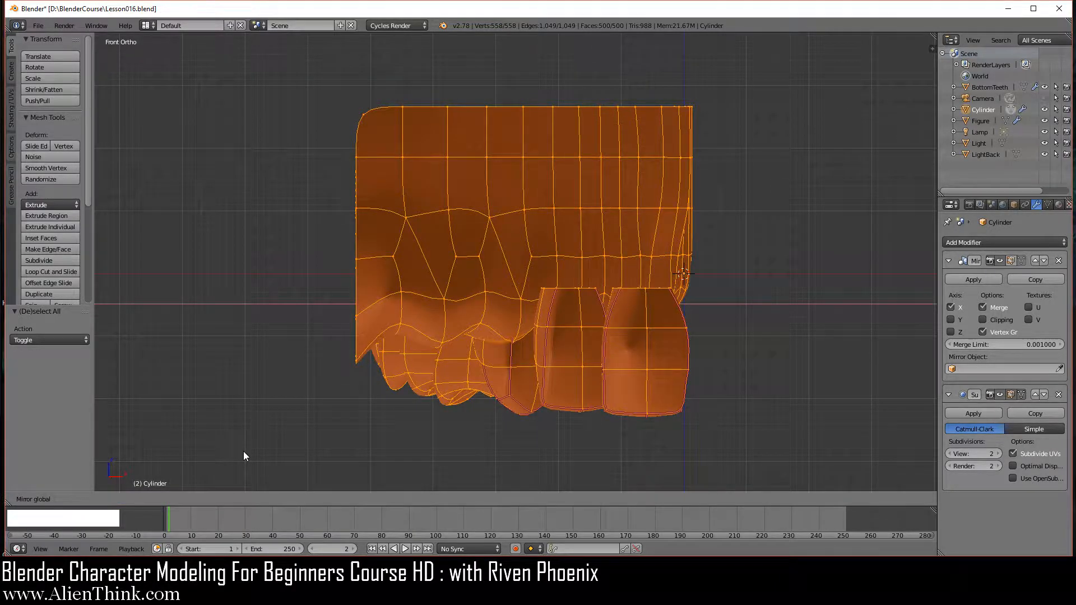
key("ctrl+z")
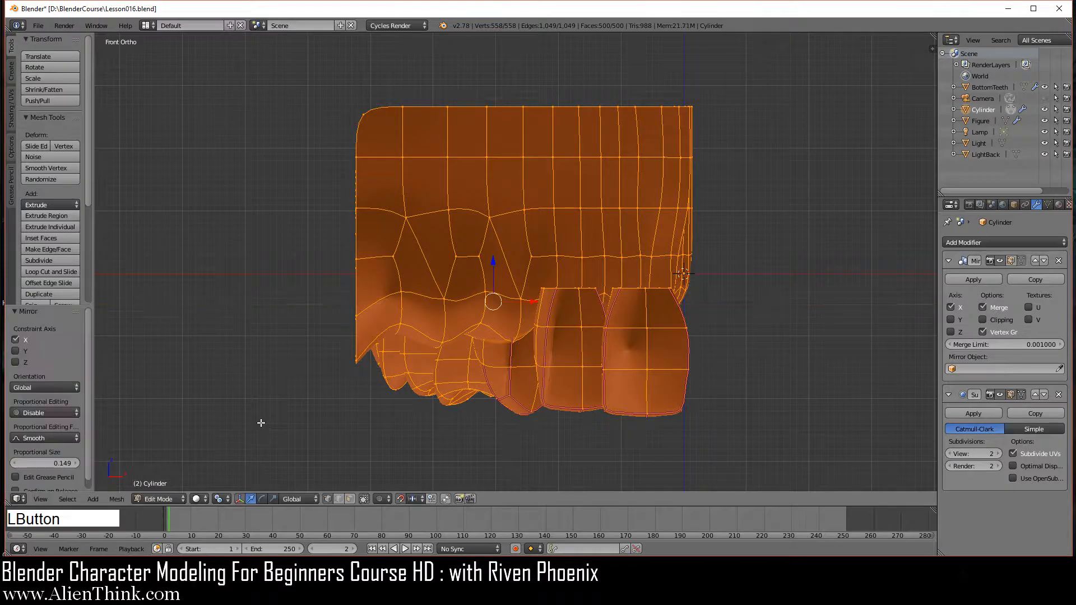
key("ctrl+z")
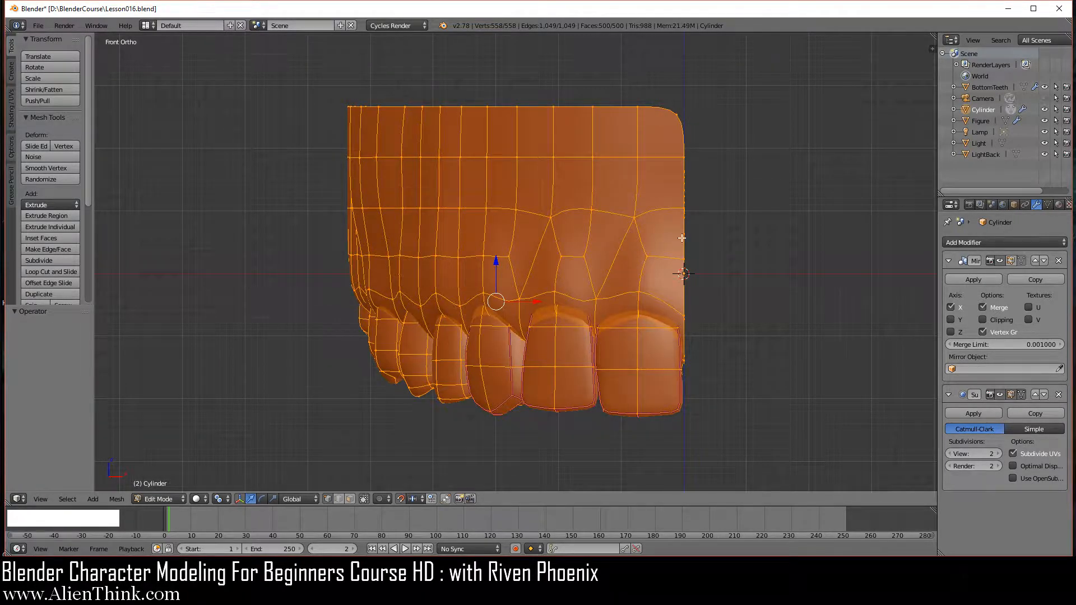
Step: Set the pivot point to 3D Cursor and mirror the selected half of the teeth along the global X axis
scroll(558, 304, "down", 2)
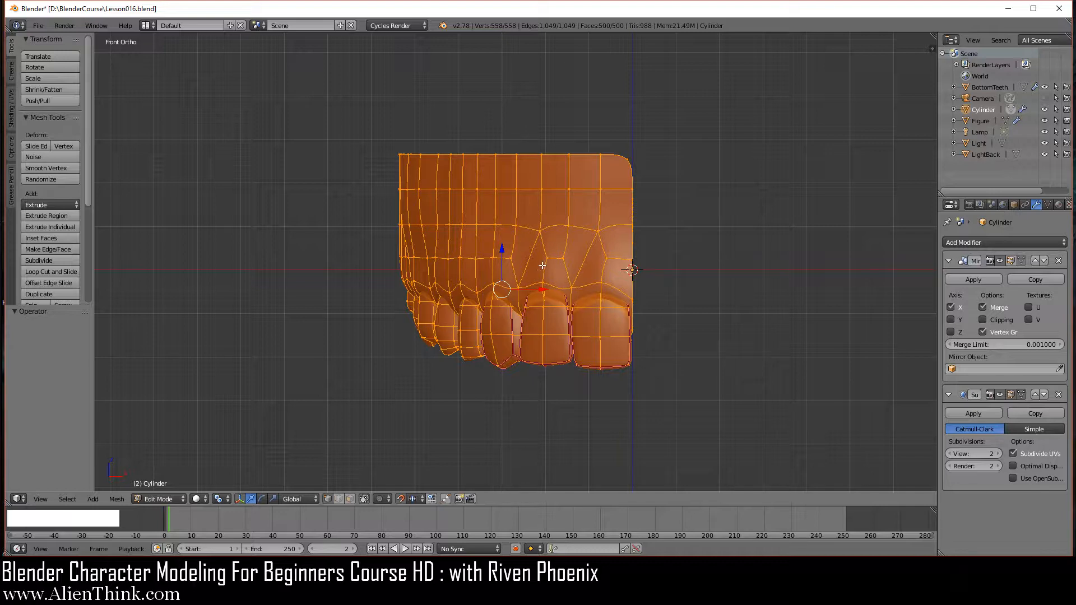
scroll(560, 282, "up", 2)
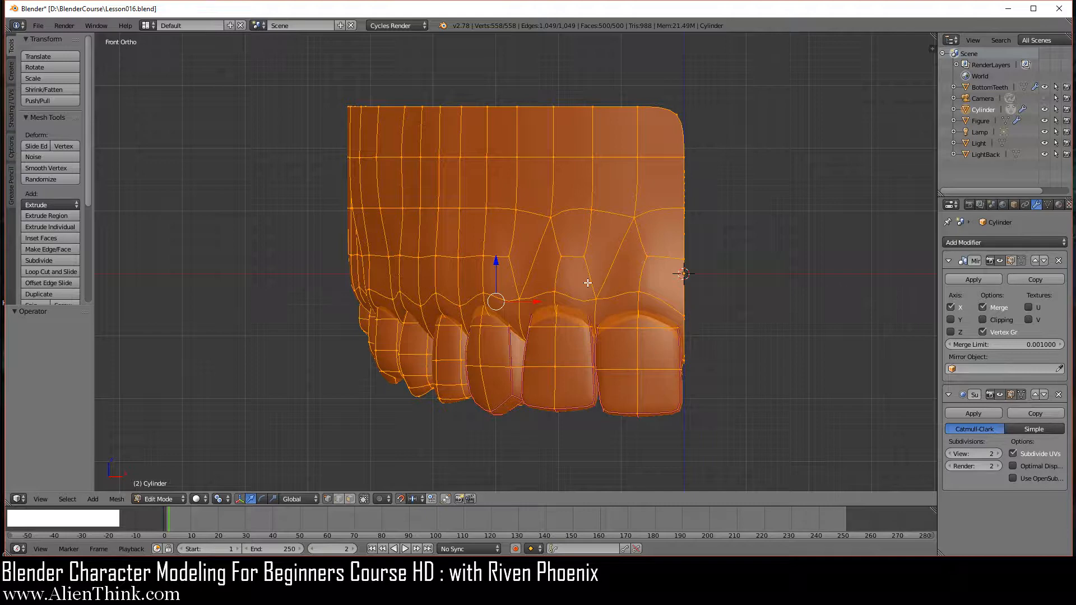
left_click(221, 499)
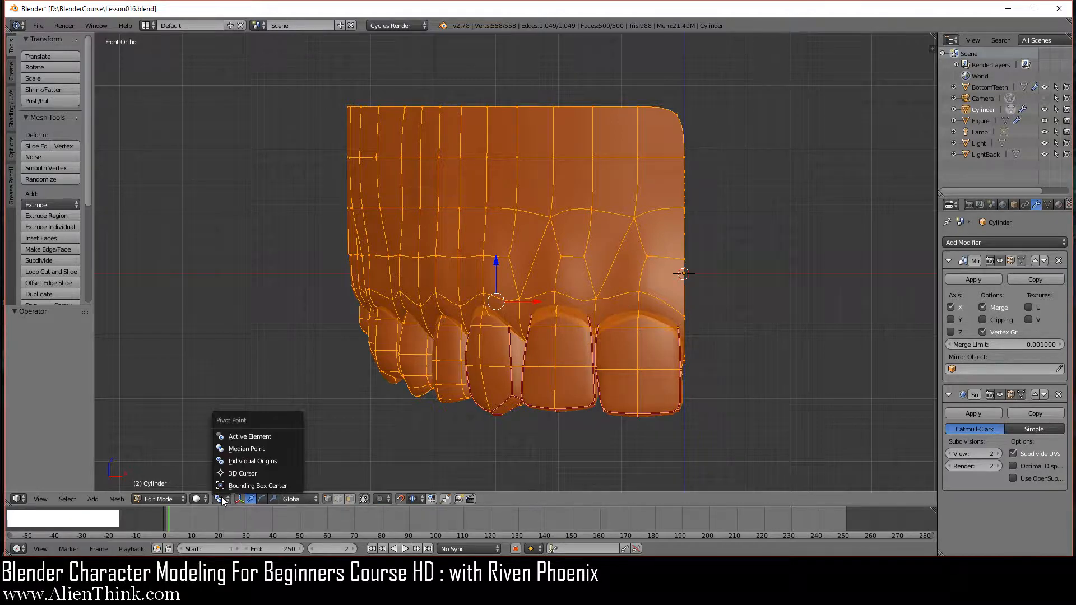
left_click(242, 474)
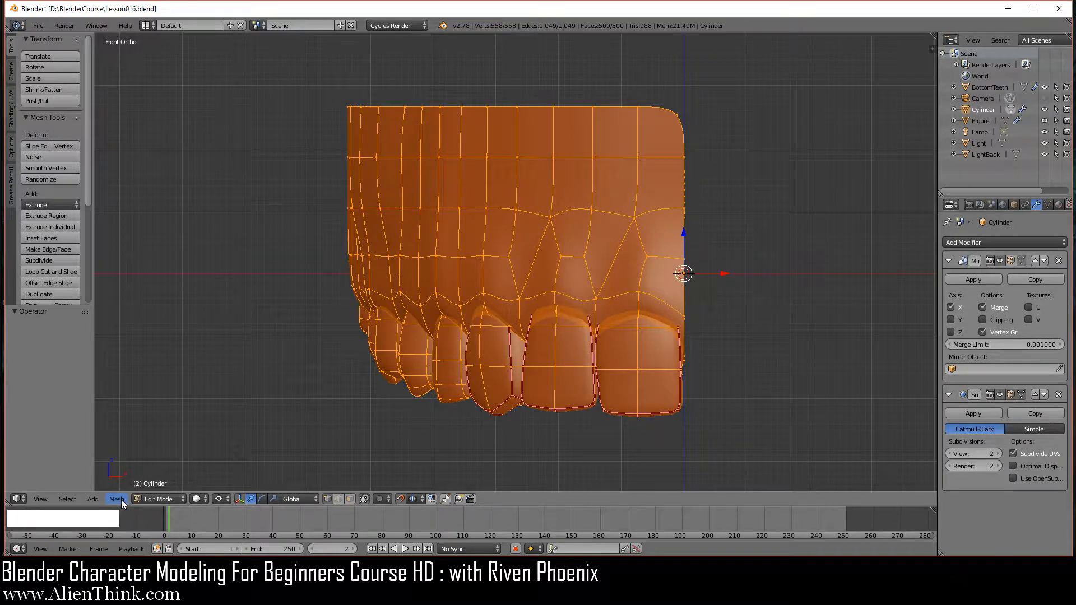
left_click(121, 499)
mouse_move(165, 439)
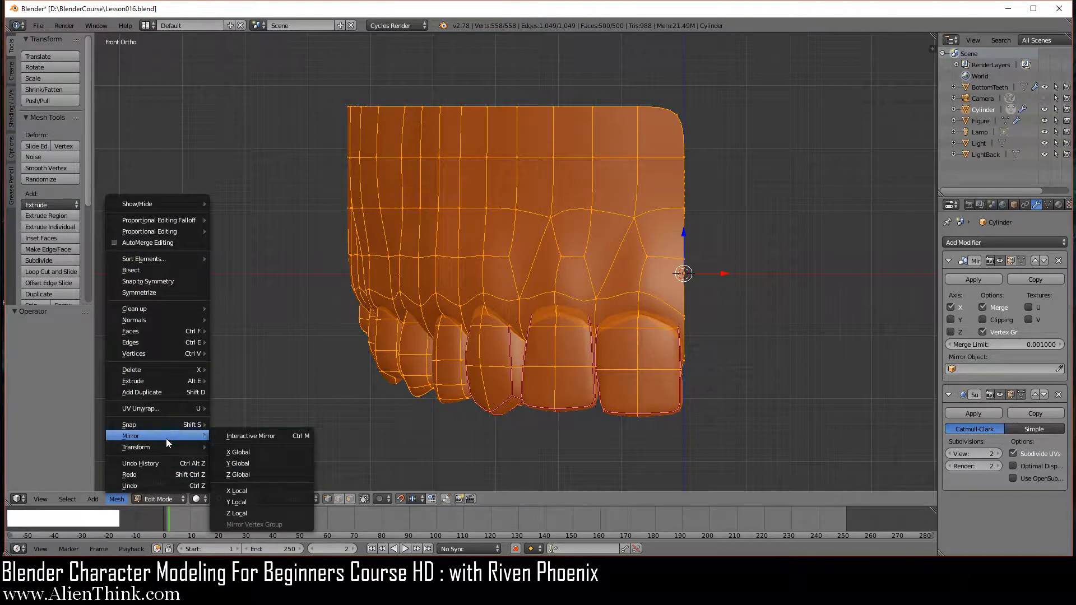
left_click(265, 452)
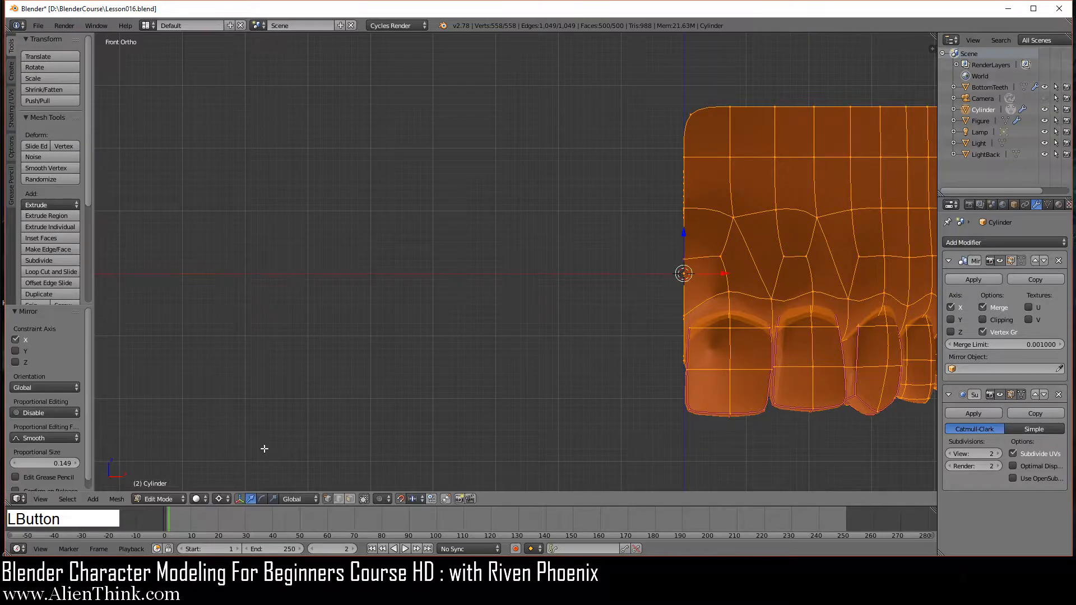
scroll(656, 403, "down", 3)
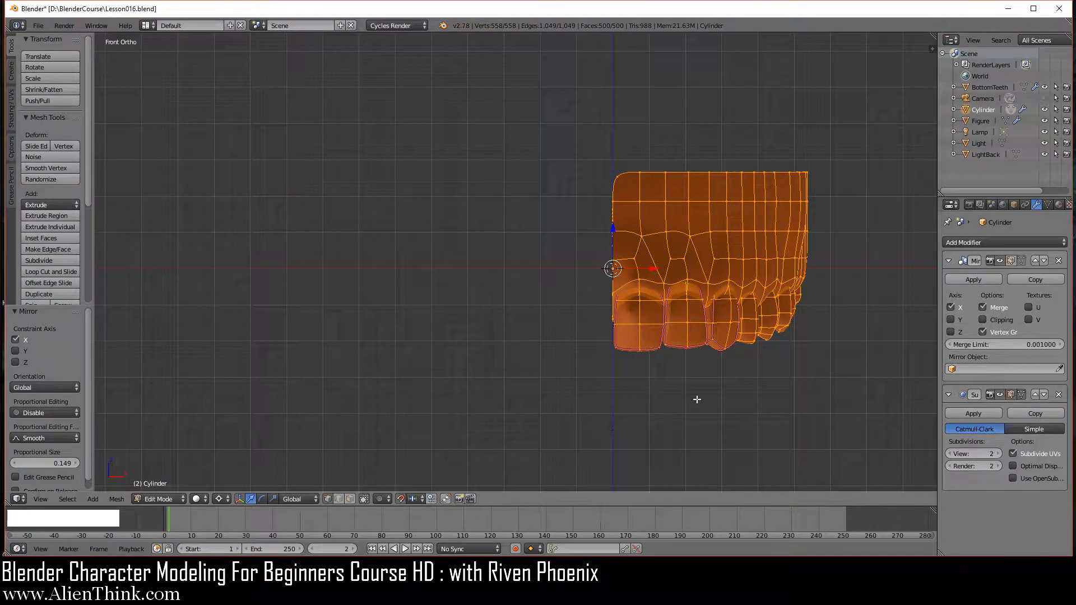
Step: Flip the normals of the mirrored half of the teeth
middle_click_drag(637, 437, 638, 311)
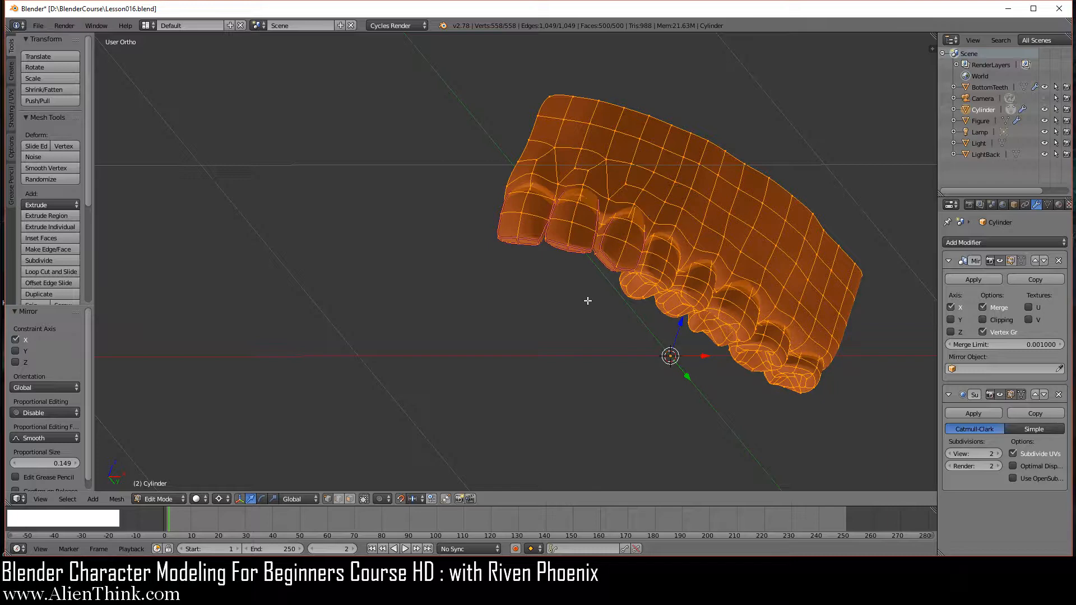
key("w")
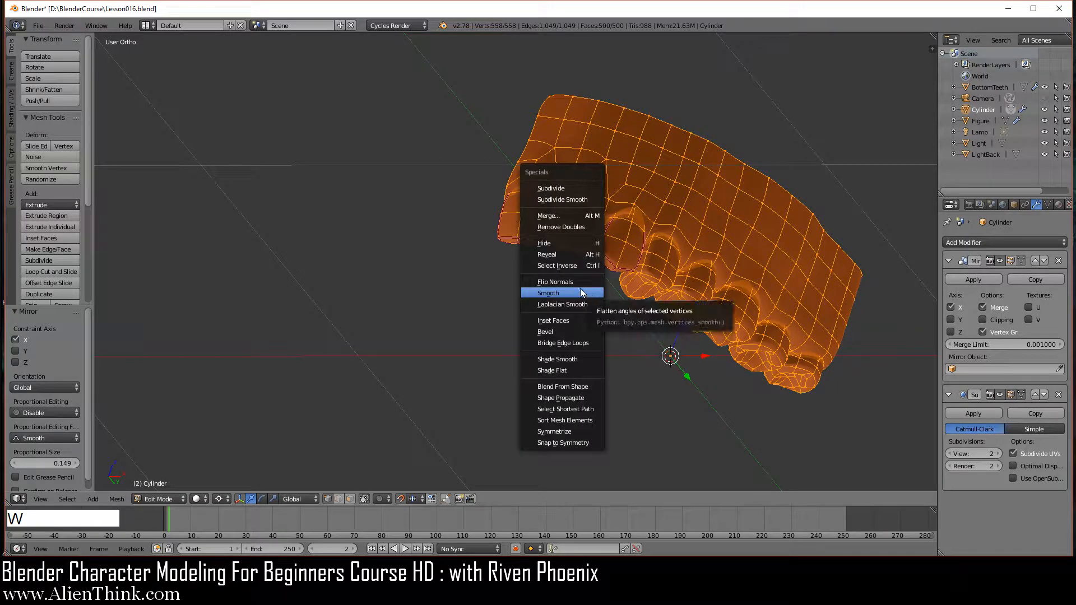
left_click(574, 283)
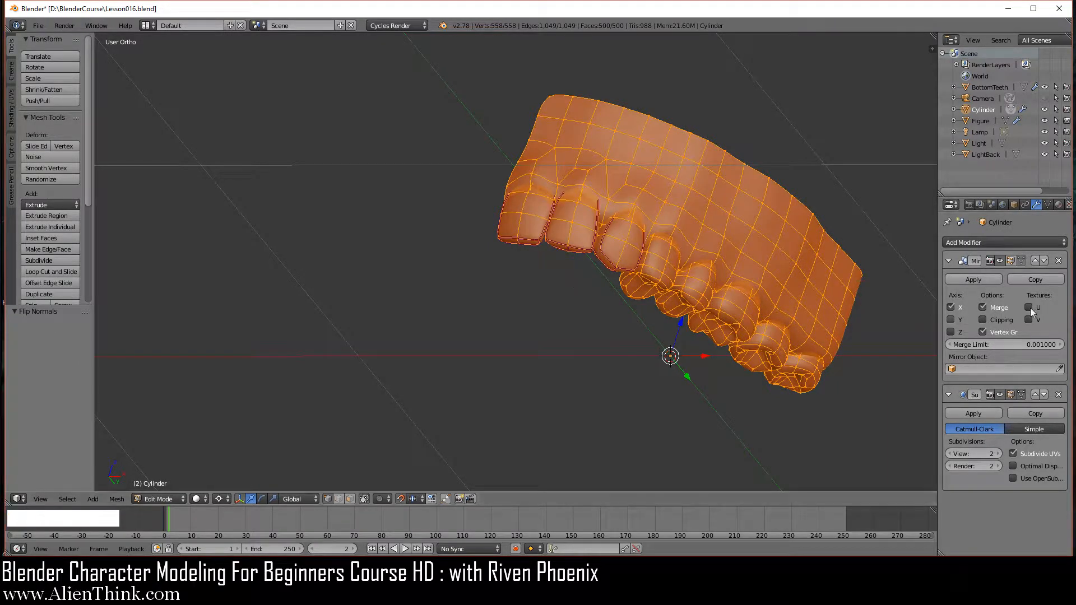
Step: Turn the Mirror modifier's Edit Mode display back on and check the full upper teeth in front view
left_click(1011, 261)
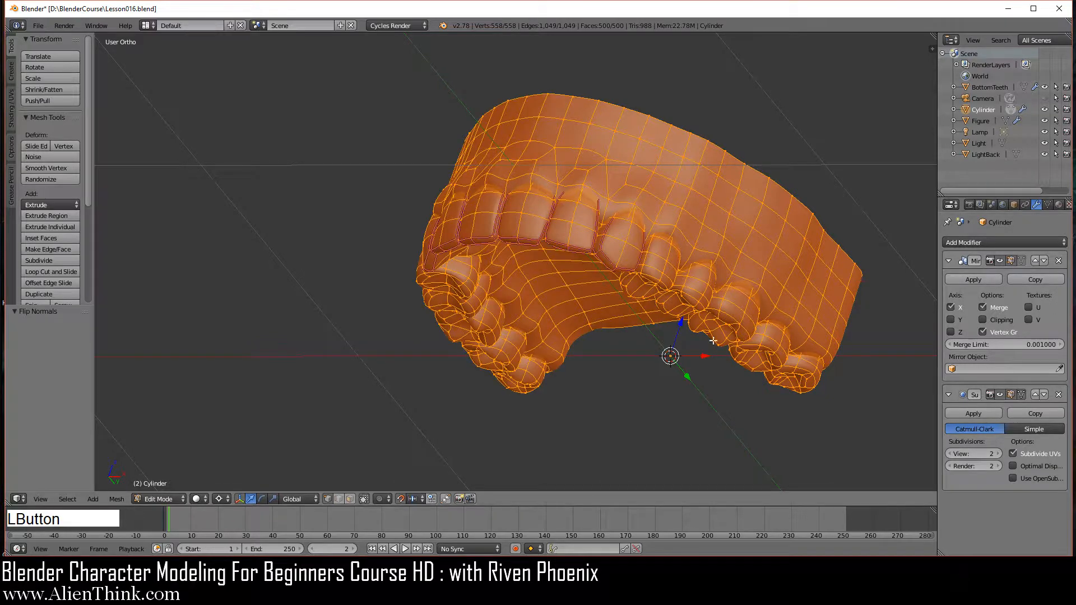
key("KP_1")
scroll(701, 358, "up", 3)
scroll(720, 362, "down", 4)
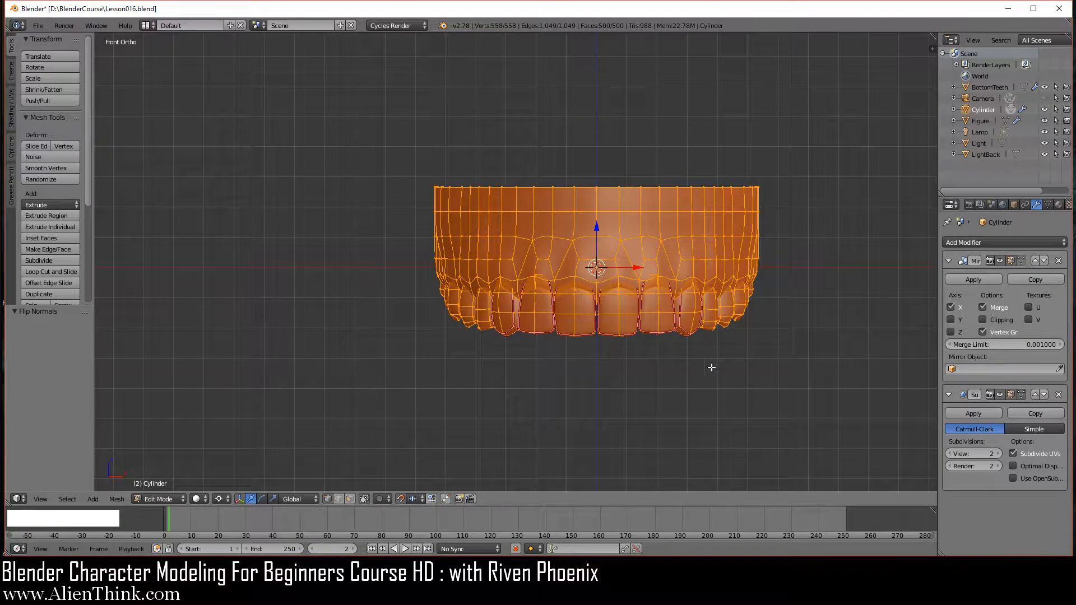
Step: Check the finished upper teeth from the front in both Edit Mode and Object Mode, ending in Object Mode
middle_click_drag(708, 365, 638, 362, "shift")
key("Tab")
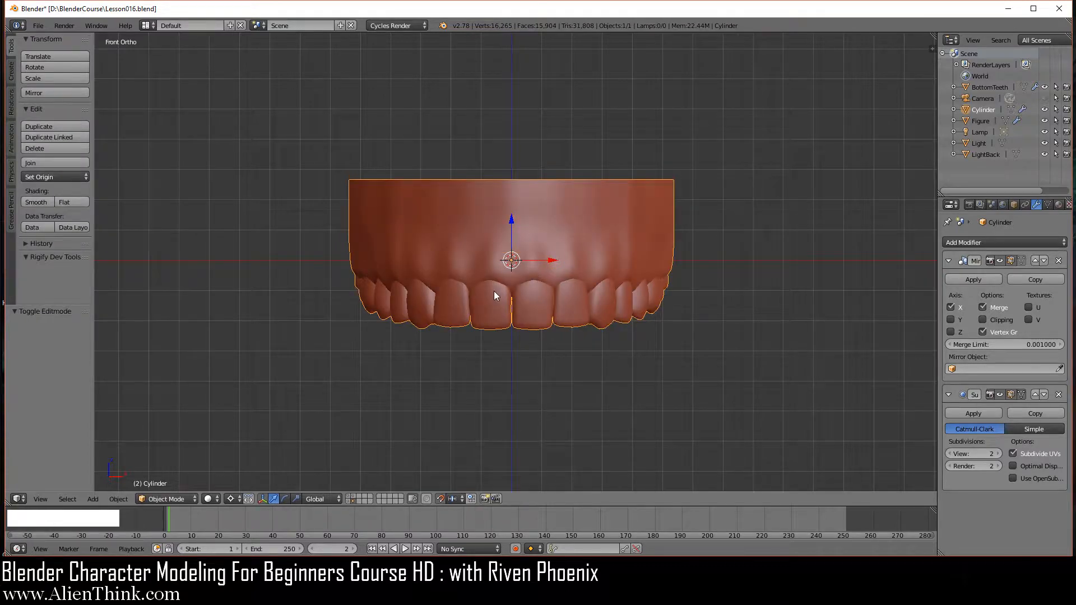
key("Tab")
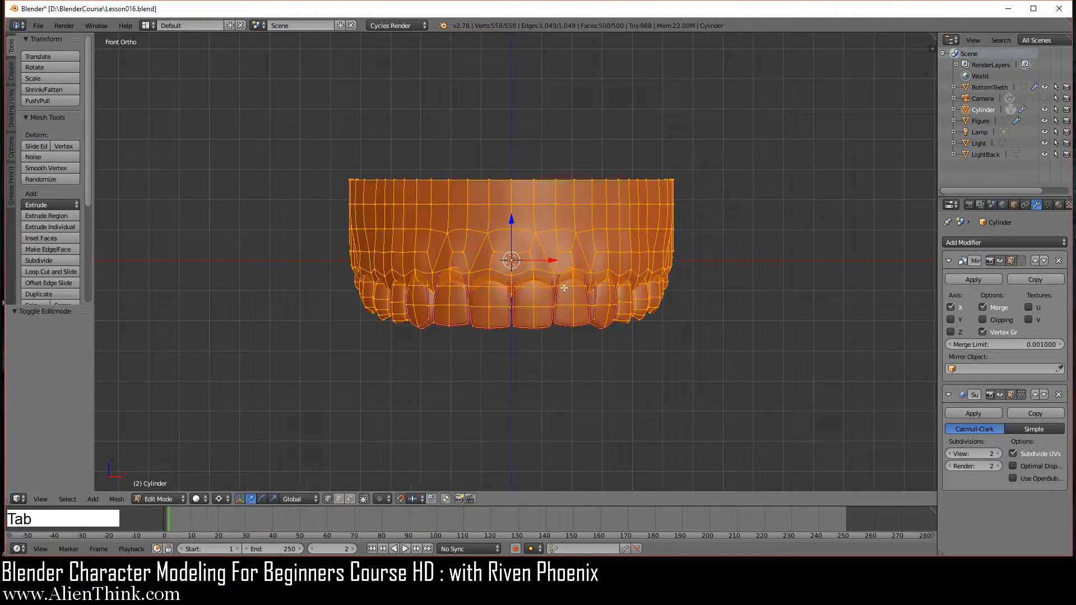
scroll(583, 314, "up", 3)
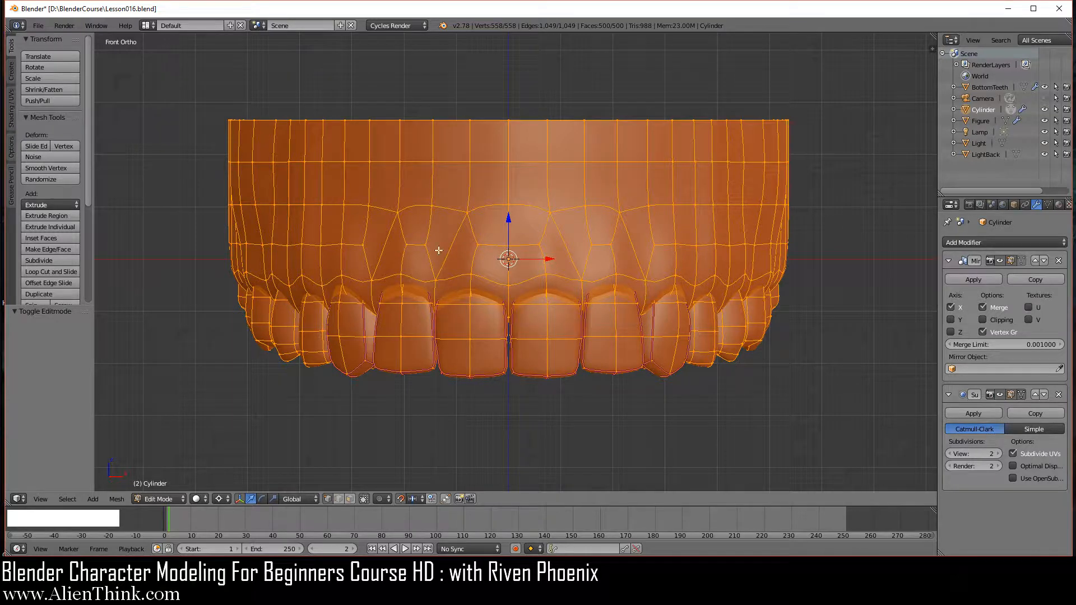
scroll(524, 265, "down", 3)
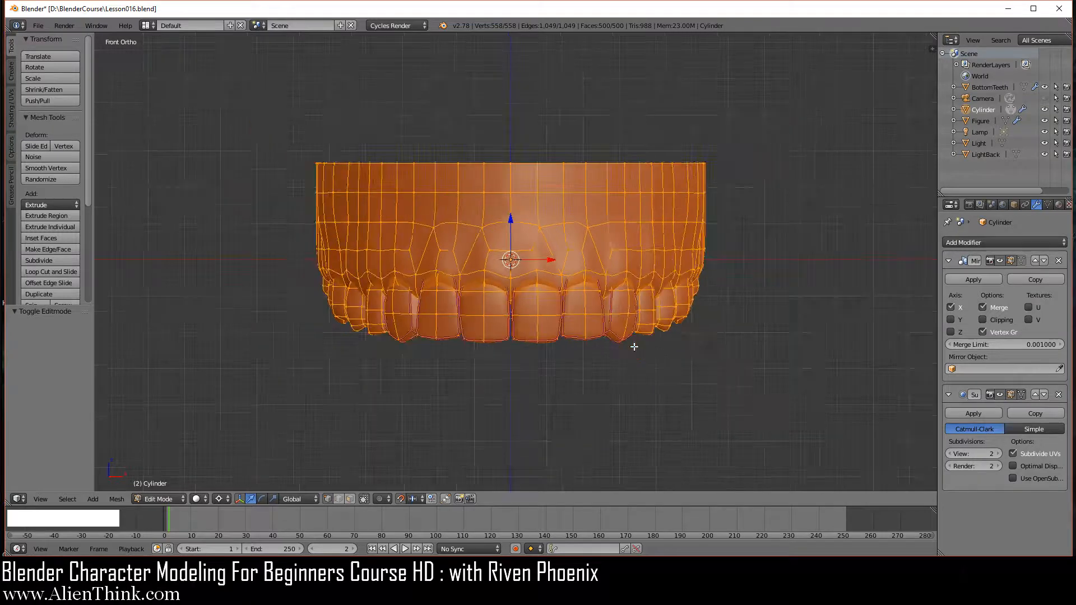
key("Tab")
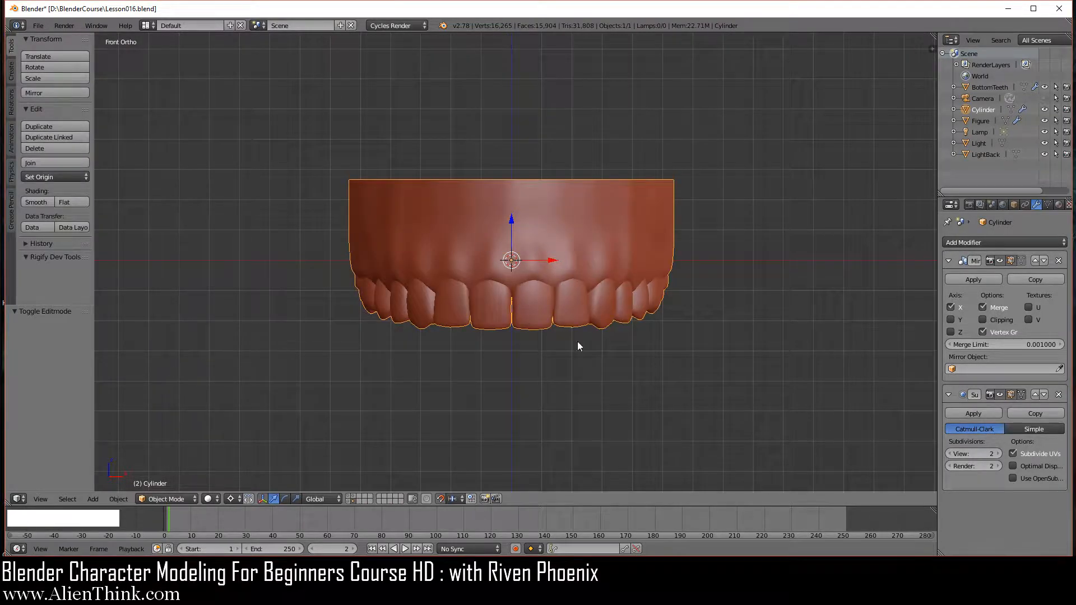
Step: Show the bottom teeth's layer together with the upper teeth's layer in right side view
key("3")
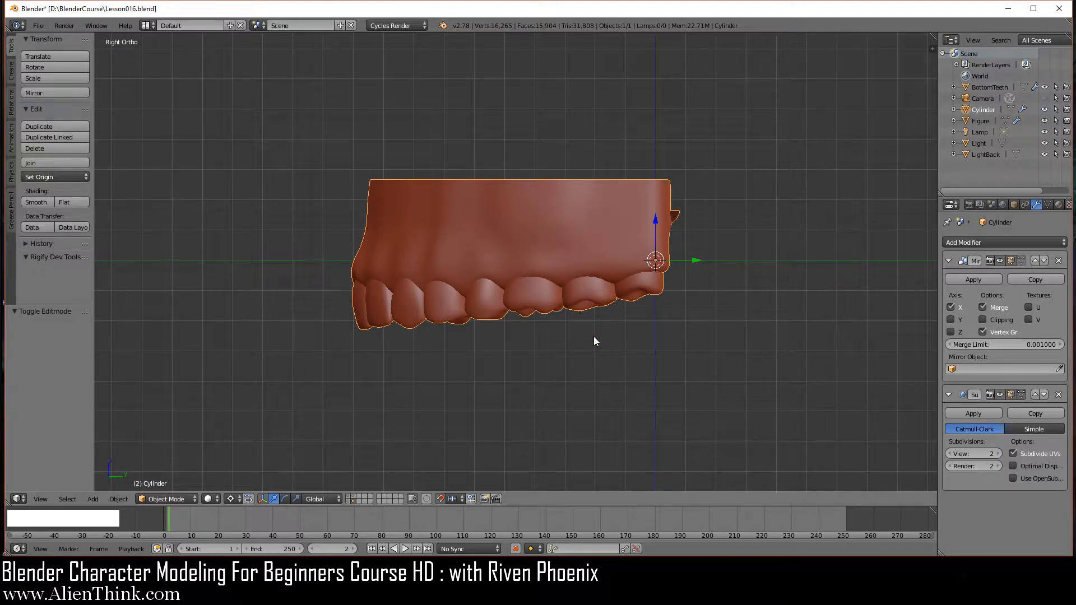
scroll(593, 336, "up", 1)
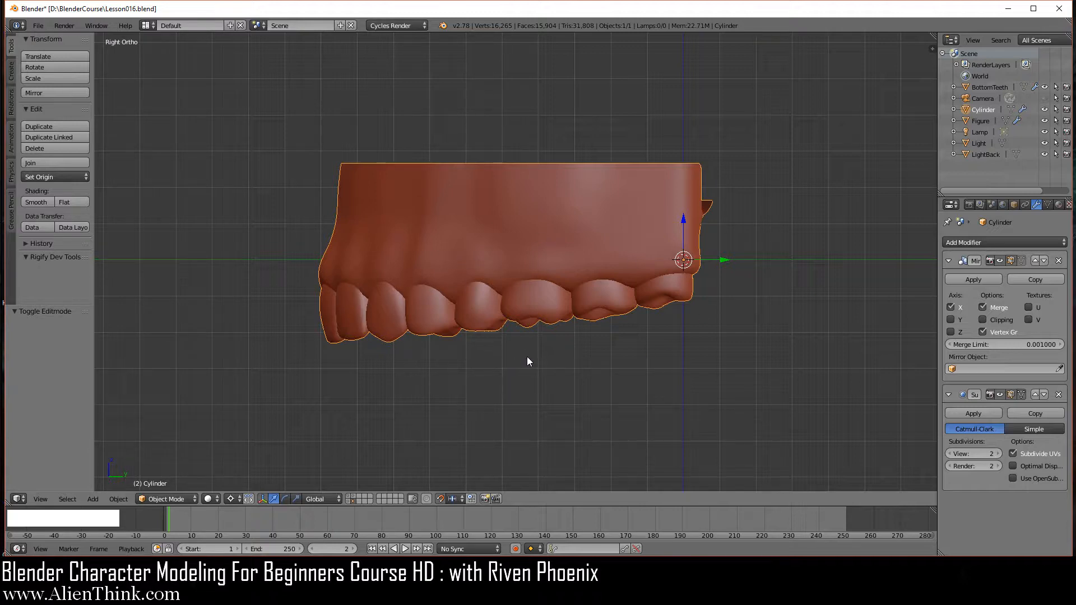
left_click(347, 502, "shift")
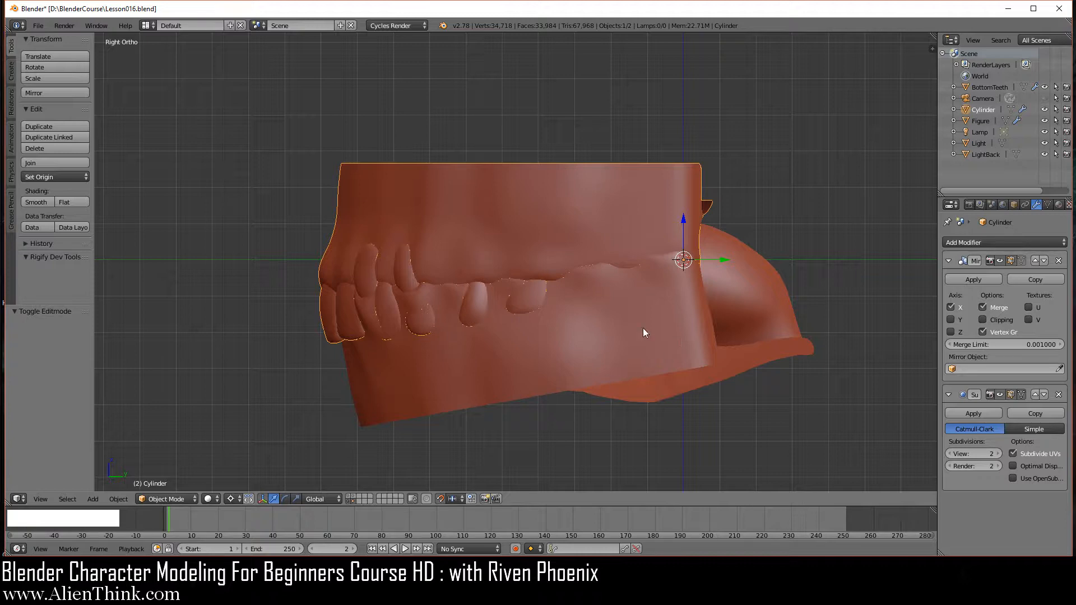
Step: Rotate the bottom teeth 10° in the right side view
right_click(526, 355)
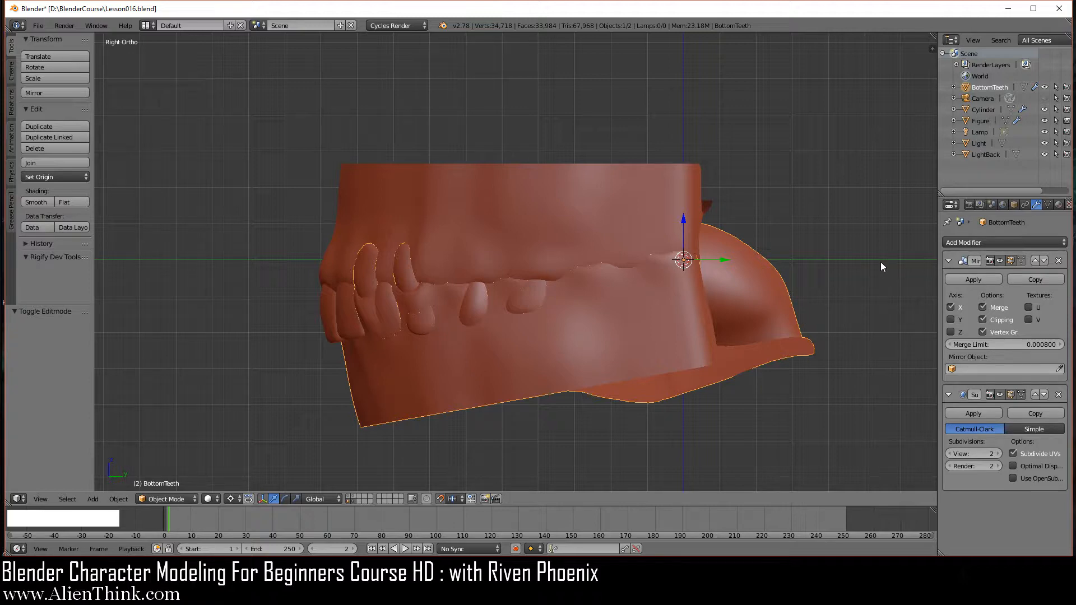
key("r")
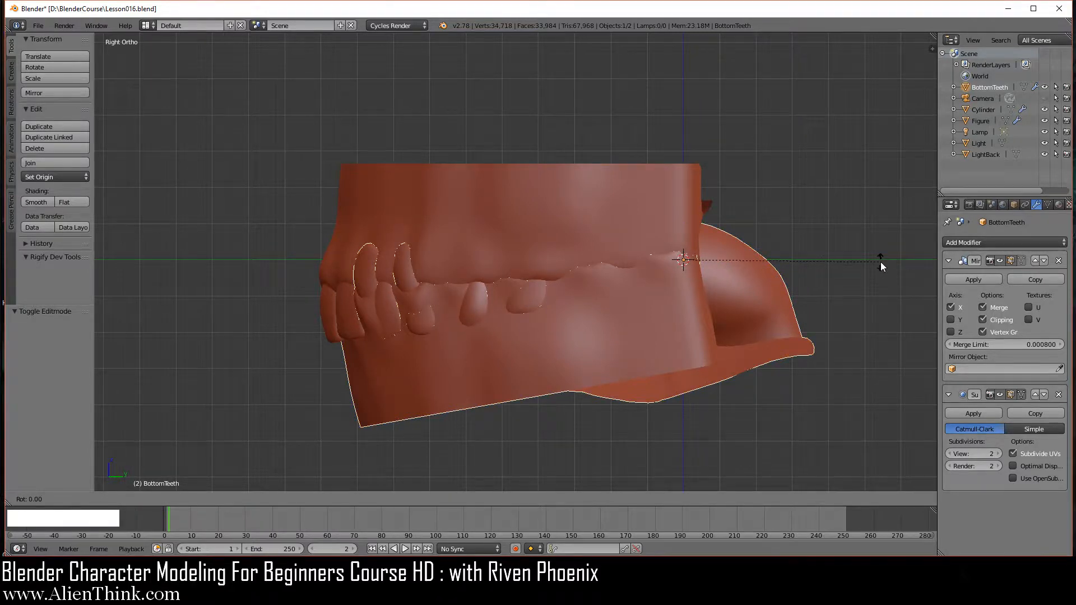
left_click(877, 291)
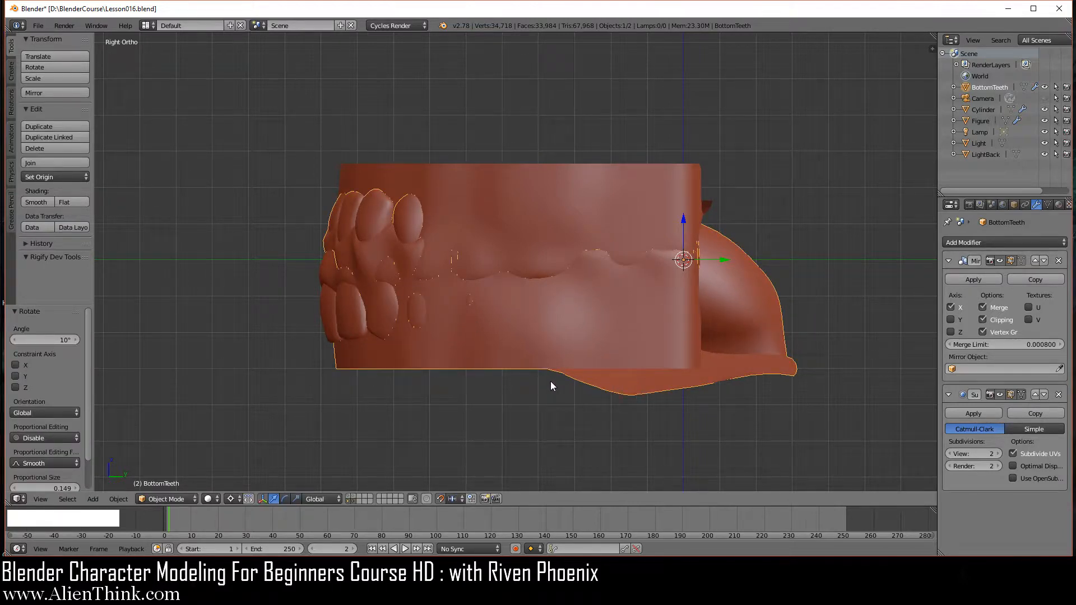
Step: Move the upper teeth up 0.2 along the global Z axis and rotate them 5° in the side view
right_click(564, 202)
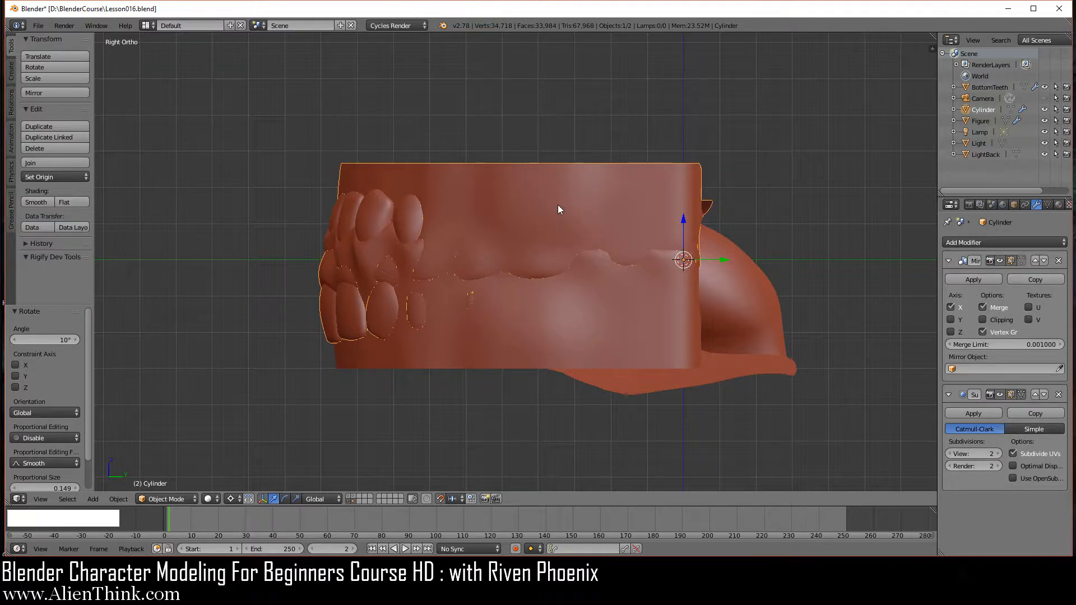
scroll(708, 298, "up", 2)
middle_click_drag(755, 294, 656, 323, "shift")
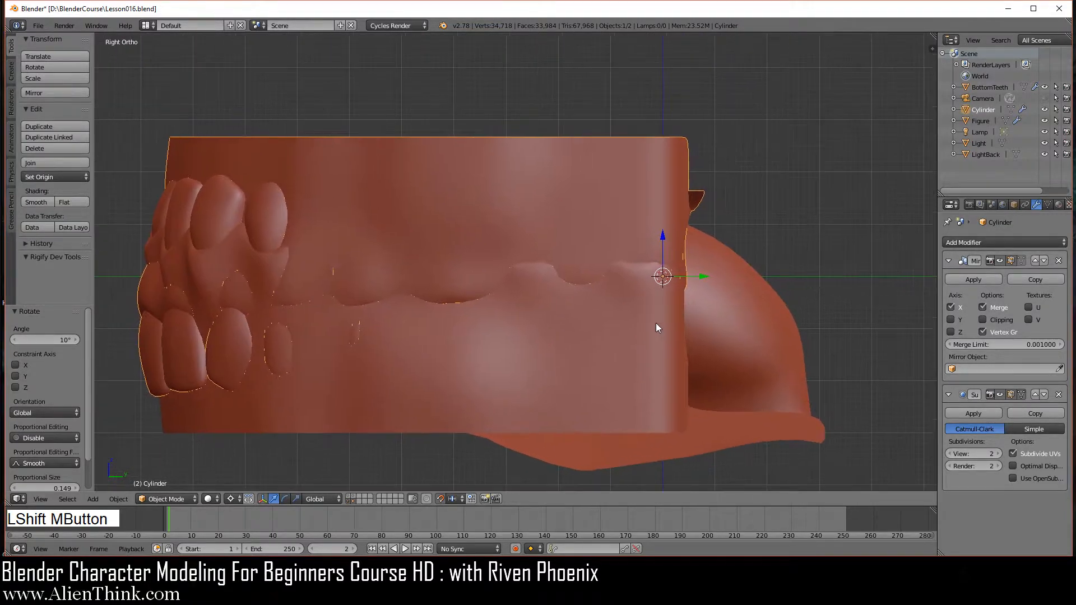
left_click(663, 238)
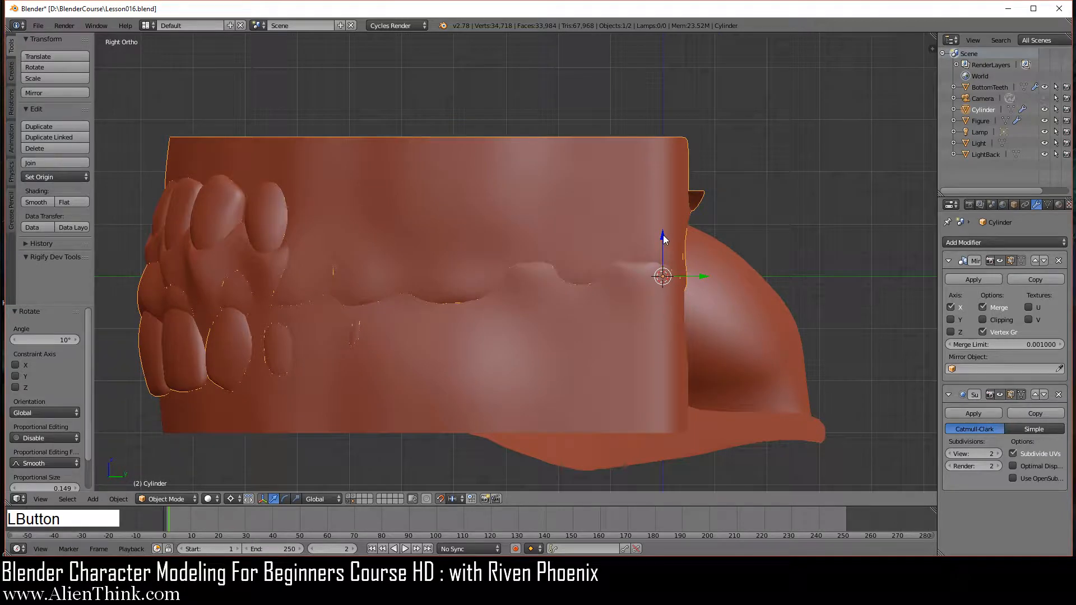
left_click_drag(662, 235, 664, 232)
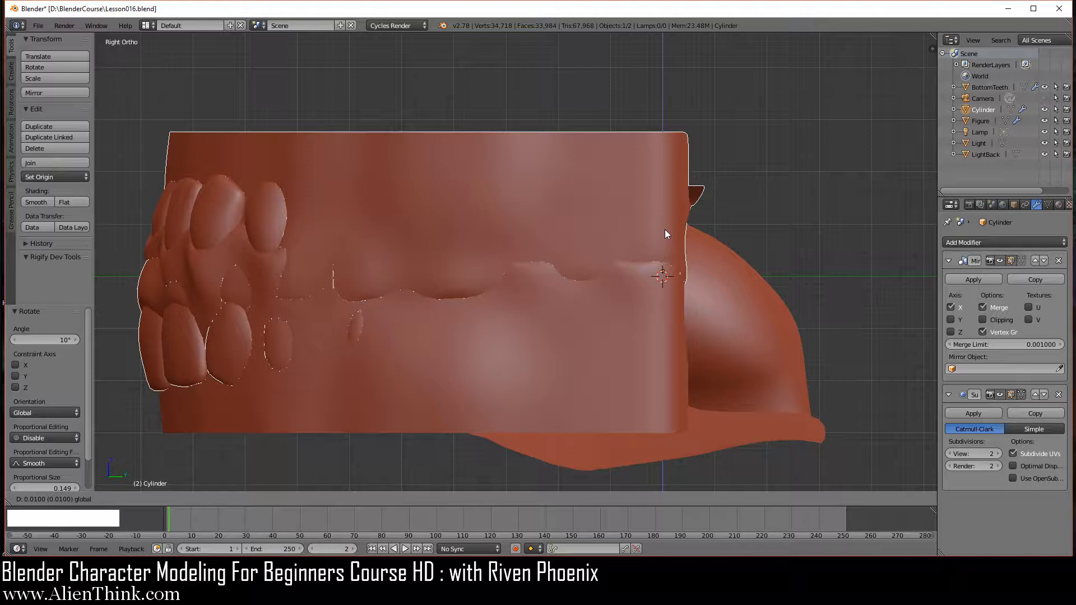
left_click_drag(666, 234, 665, 137)
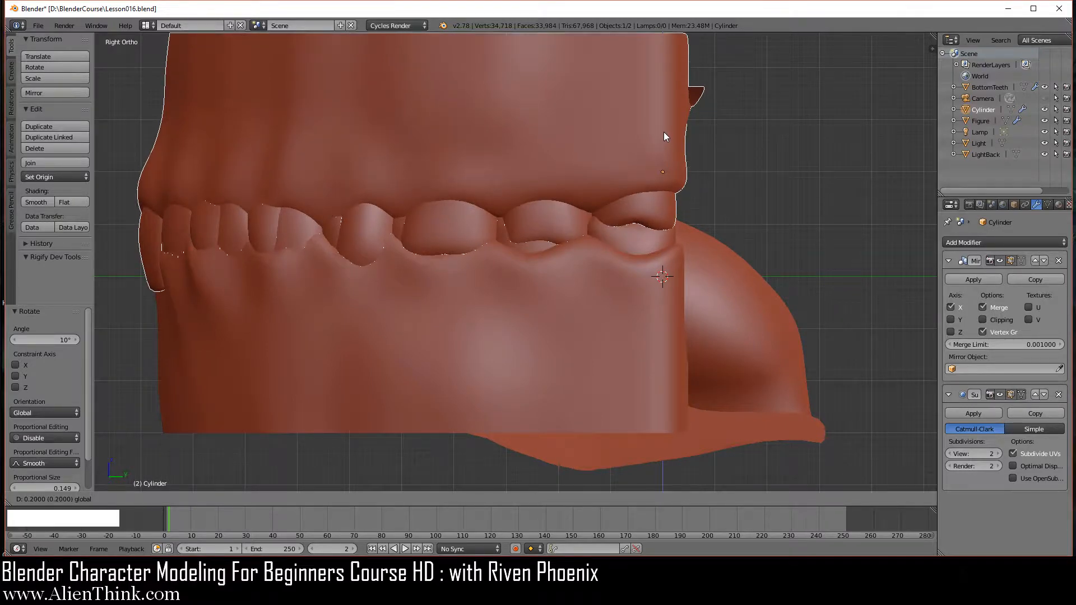
left_click(664, 134)
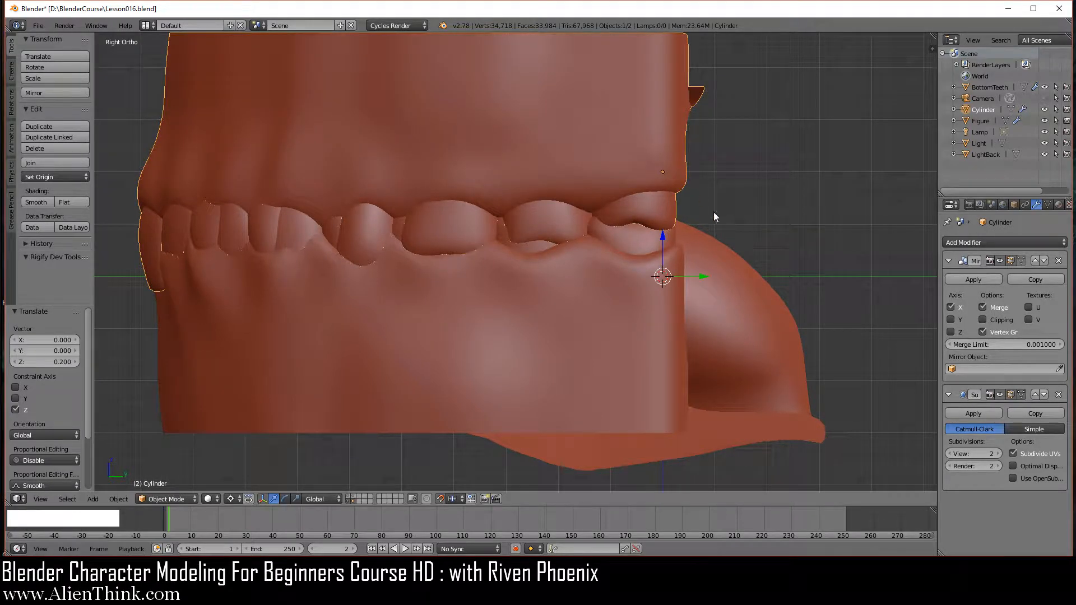
key("r")
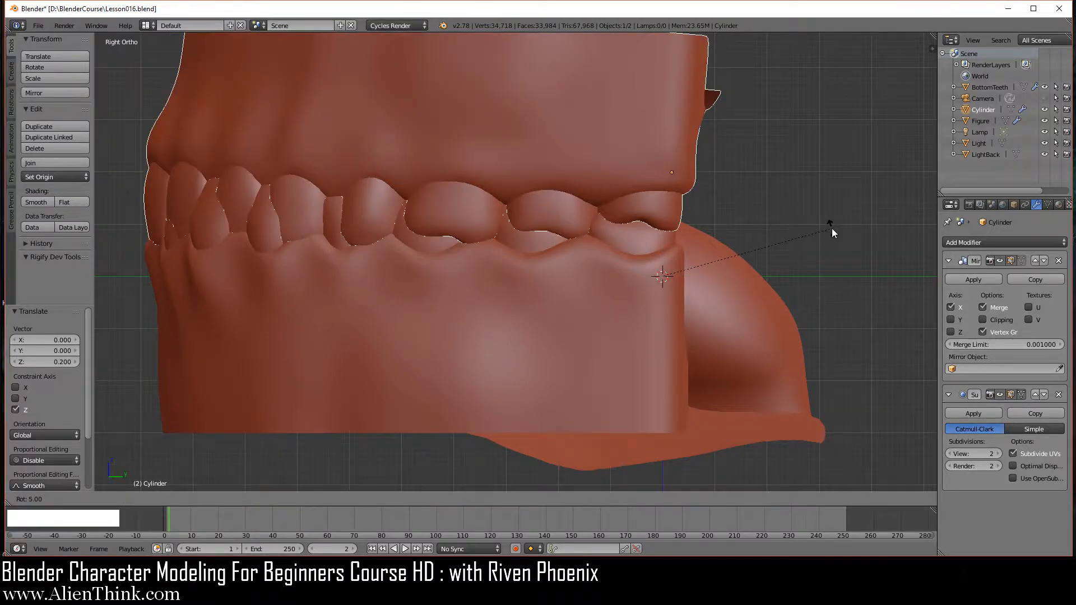
left_click(831, 228)
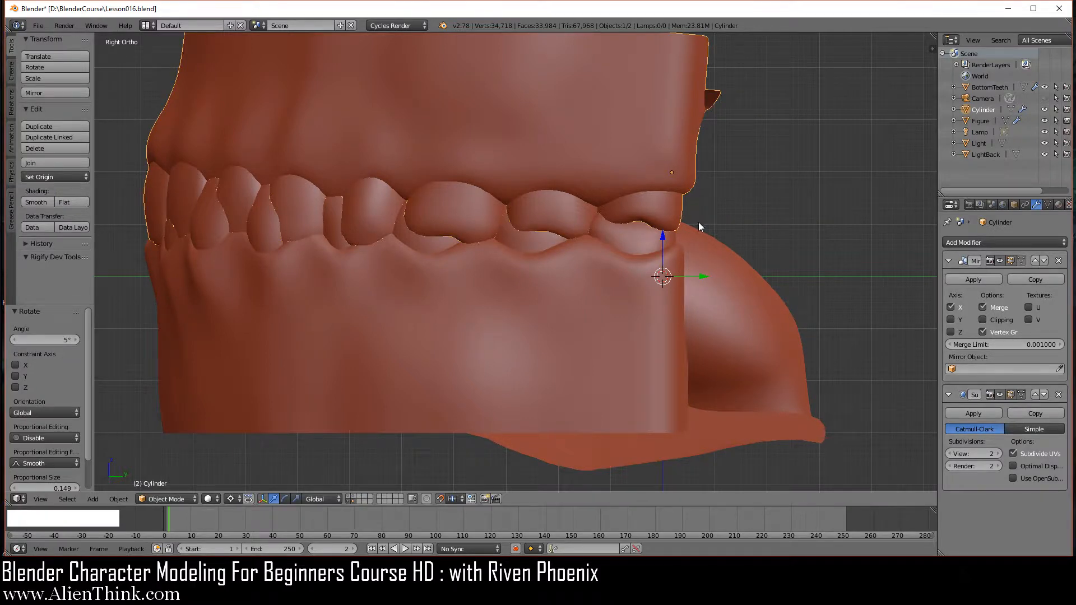
Step: Rotate the bottom teeth by -10° in the side view, opening the bite at the front
right_click(578, 307)
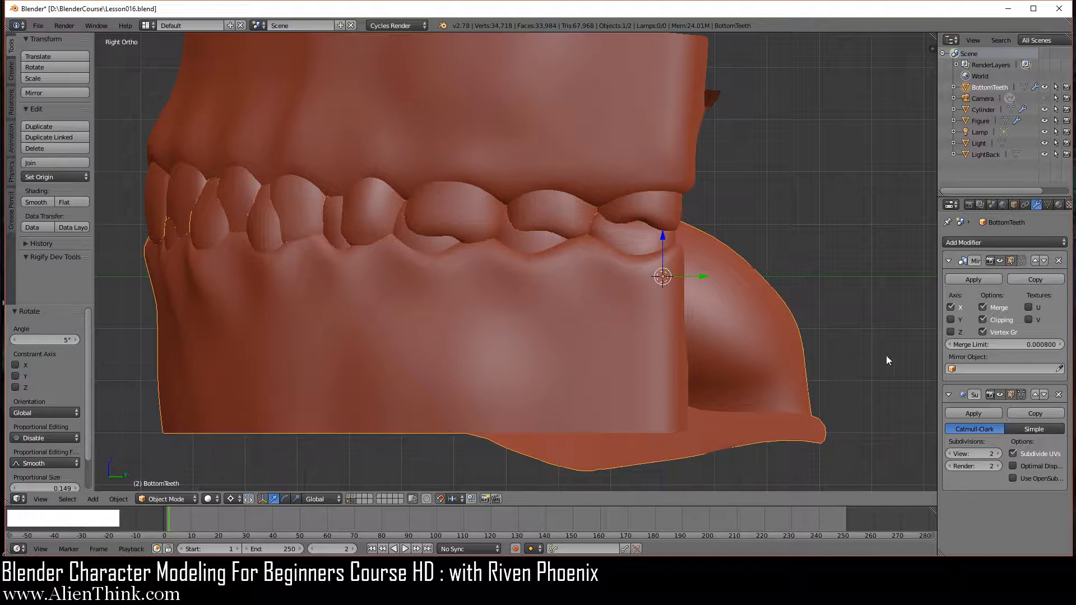
key("r")
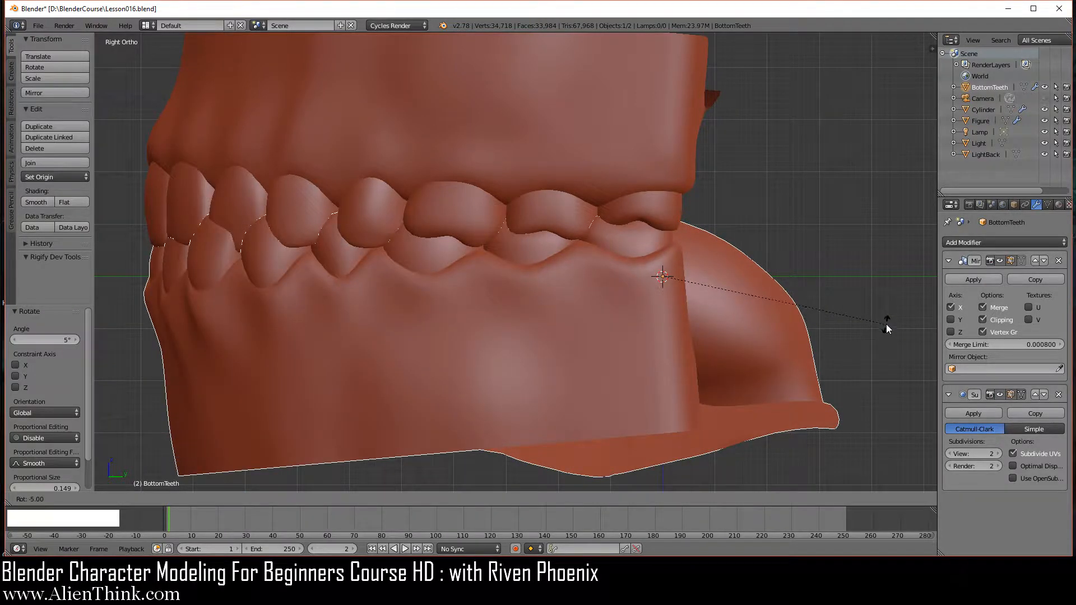
left_click(886, 325)
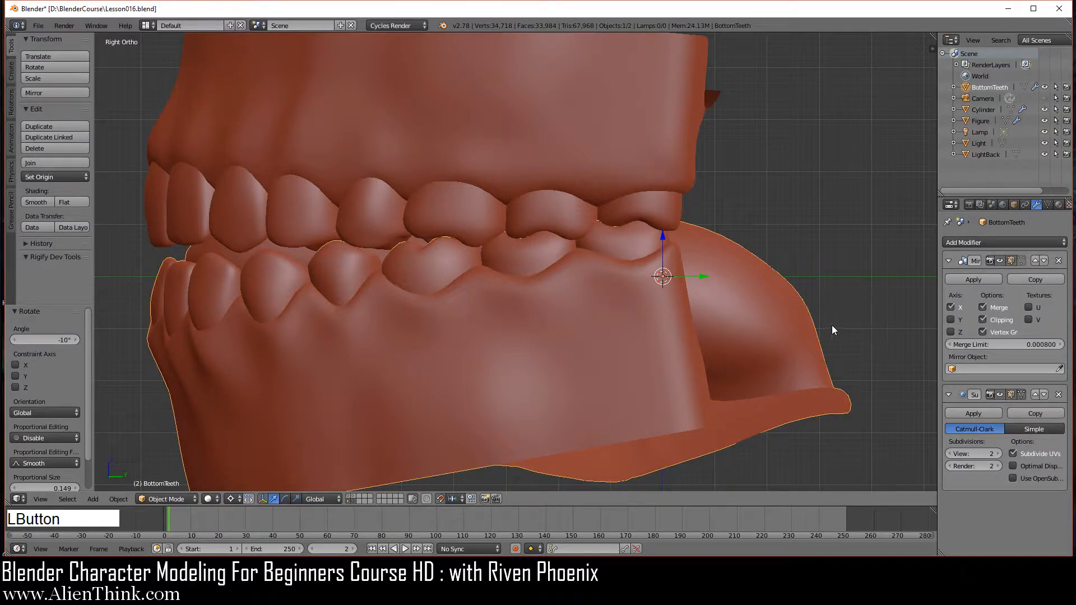
Step: Move the upper teeth forward along the global Y axis by -0.04 so their molars line up with the bottom molars
scroll(564, 340, "down", 1)
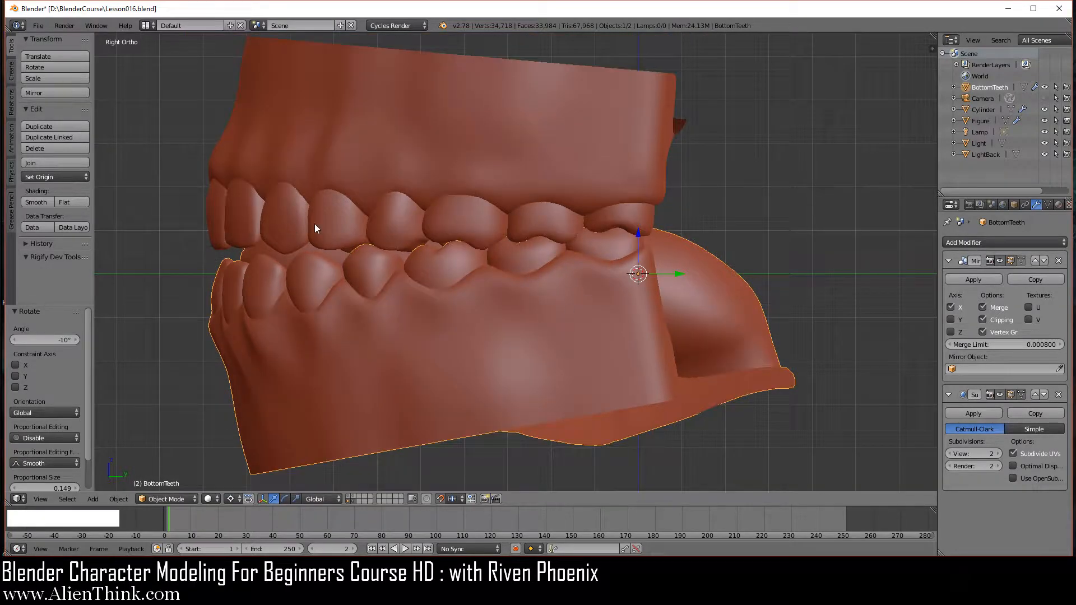
scroll(567, 302, "up", 2)
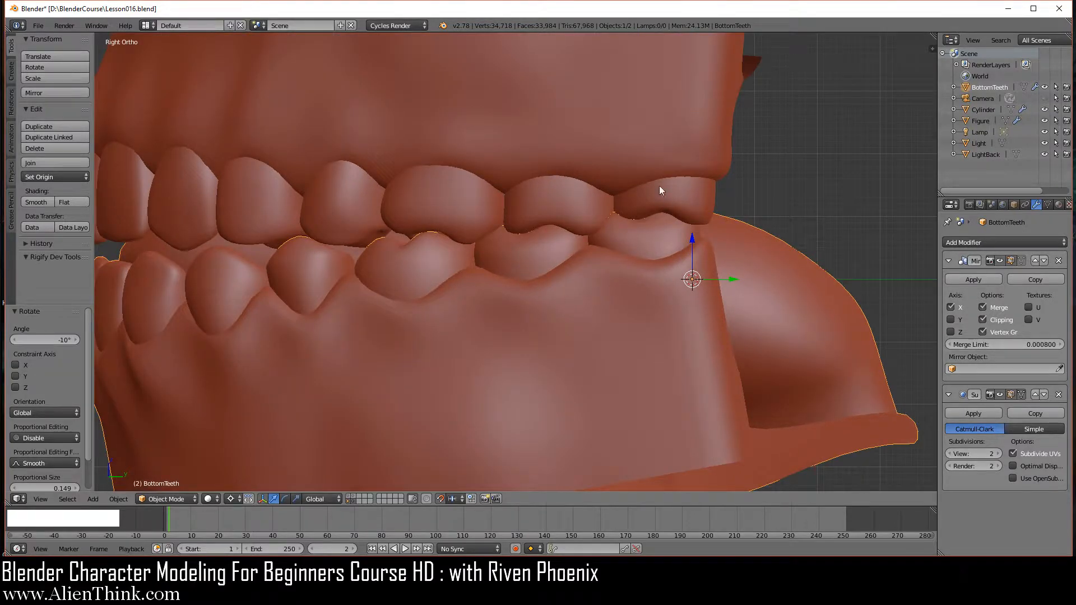
right_click(647, 161)
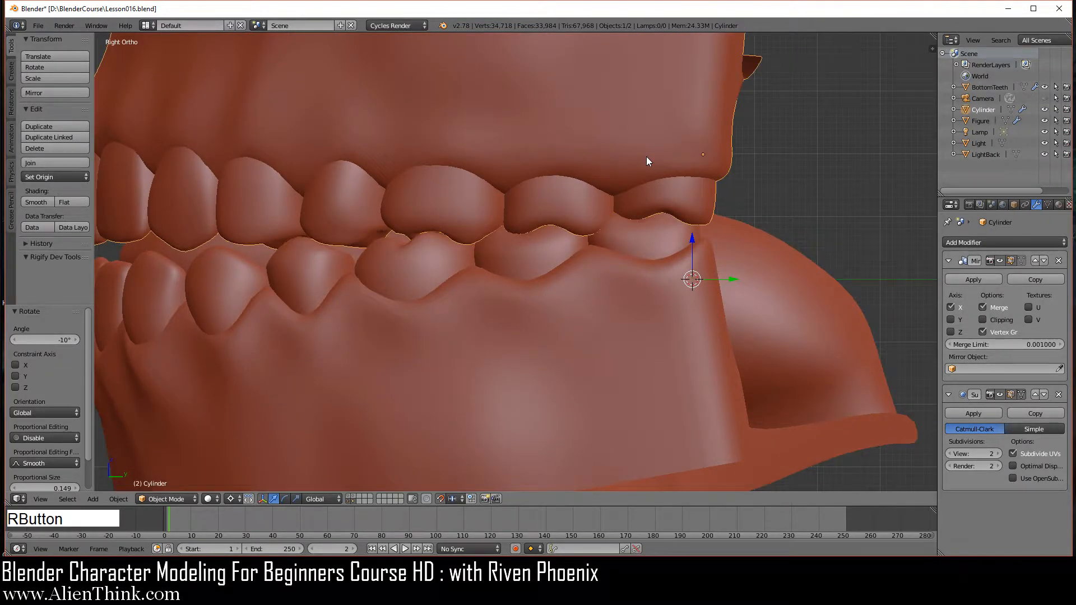
scroll(685, 302, "up", 2)
scroll(683, 299, "down", 4)
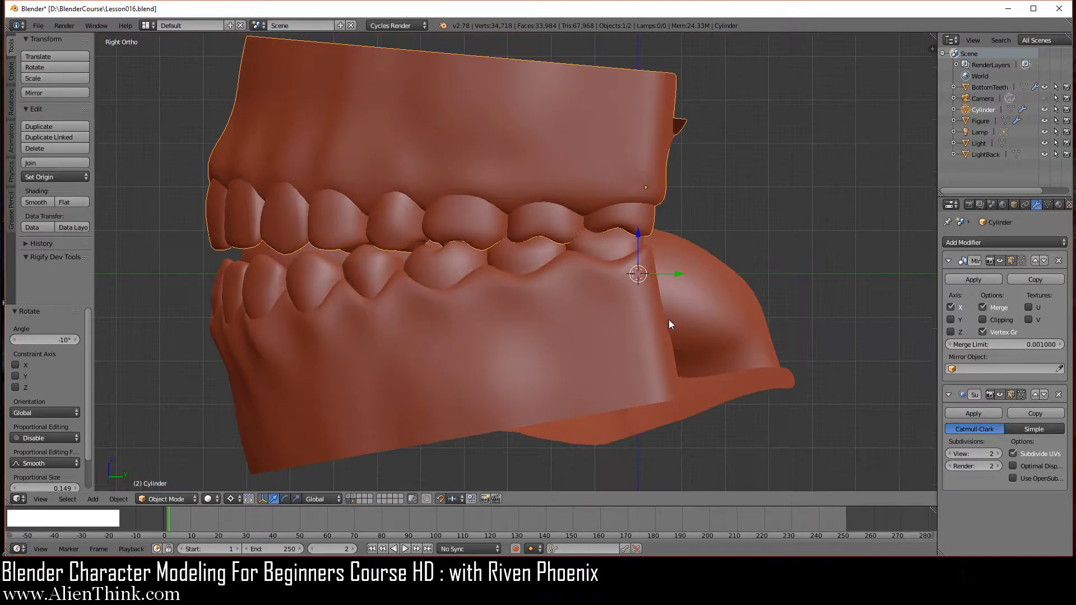
scroll(661, 328, "up", 1)
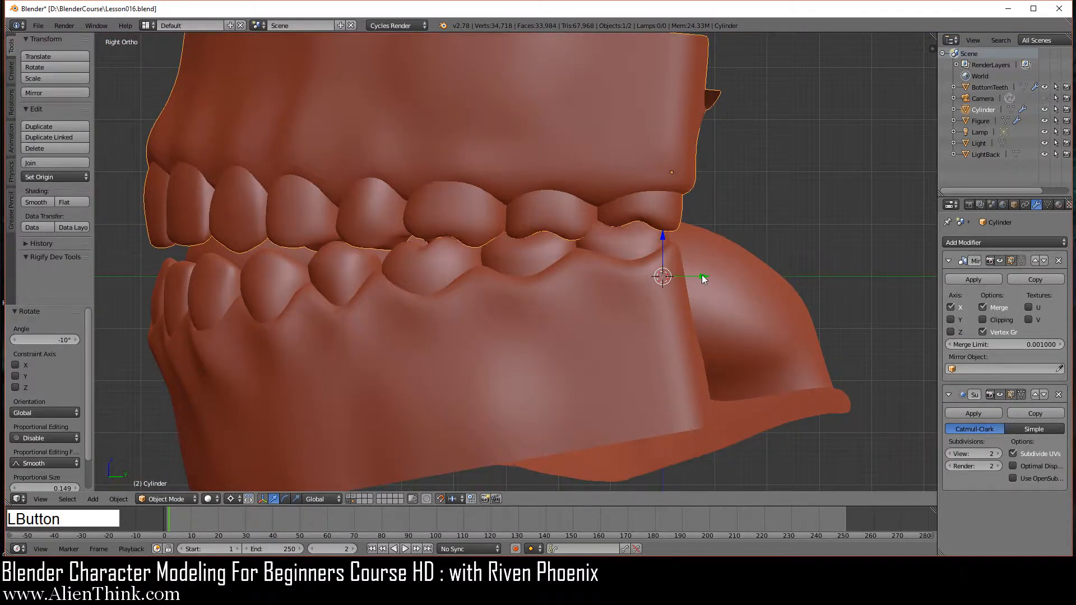
left_click_drag(702, 275, 684, 283)
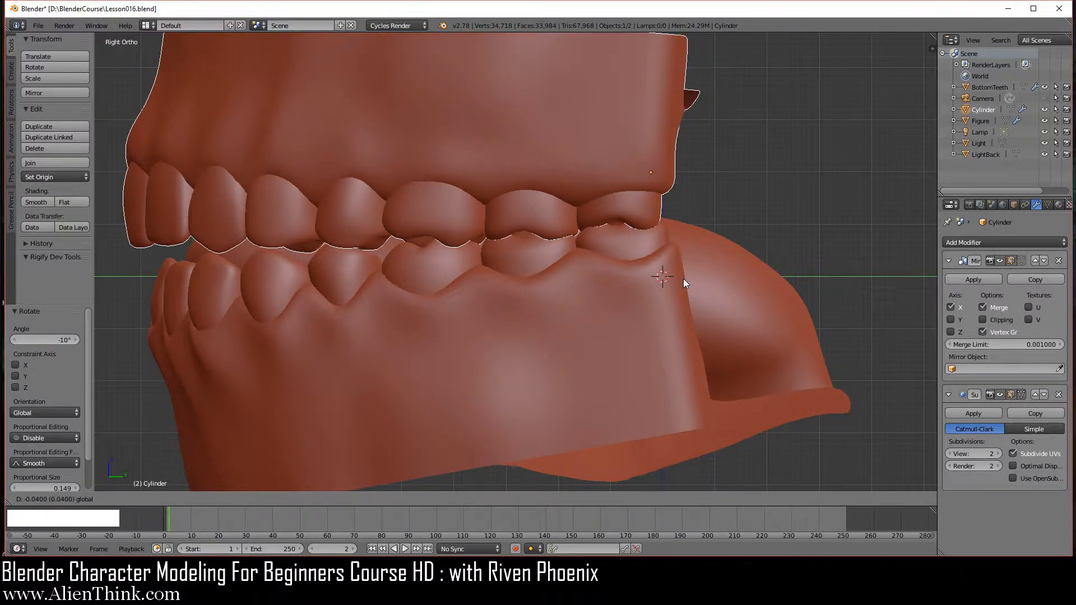
left_click_drag(684, 278, 683, 278)
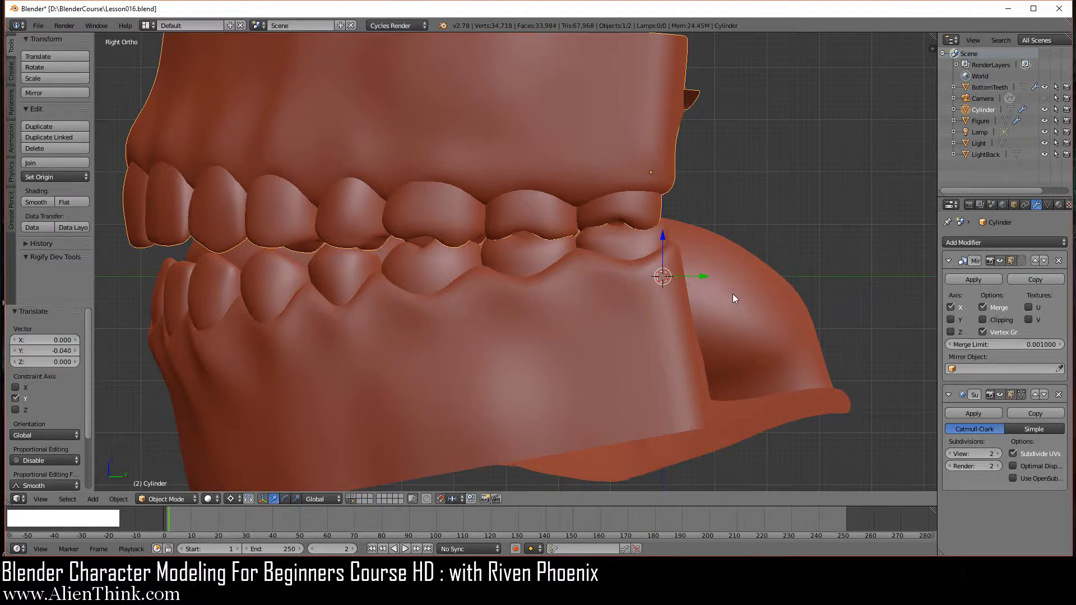
Step: Turn snapping off and rotate the upper teeth by exactly -3° to close them onto the bottom teeth
scroll(729, 302, "up", 1)
middle_click_drag(620, 343, 709, 330, "shift")
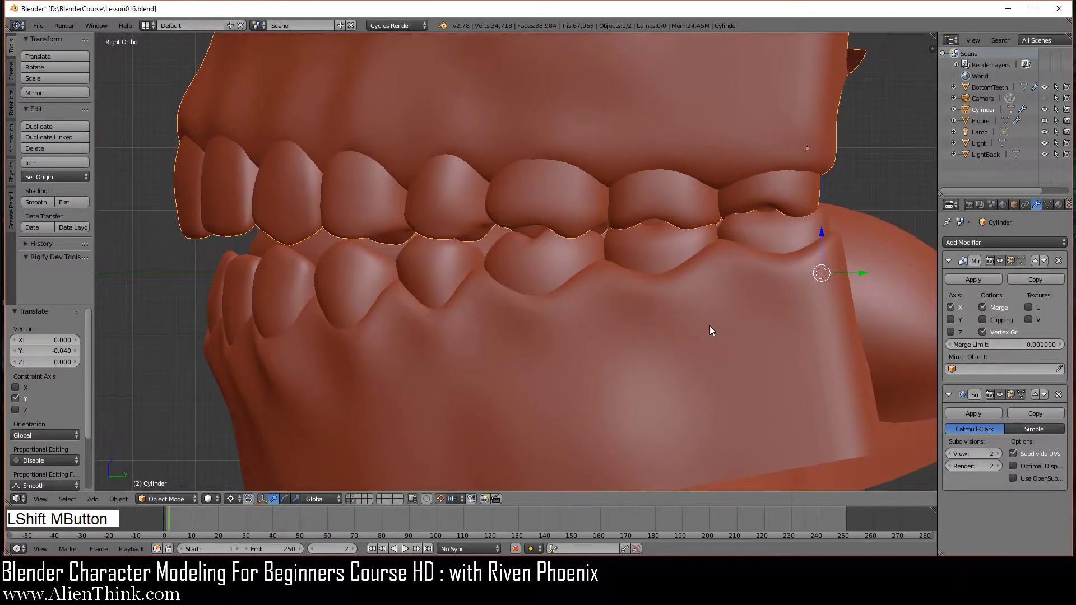
left_click(440, 500)
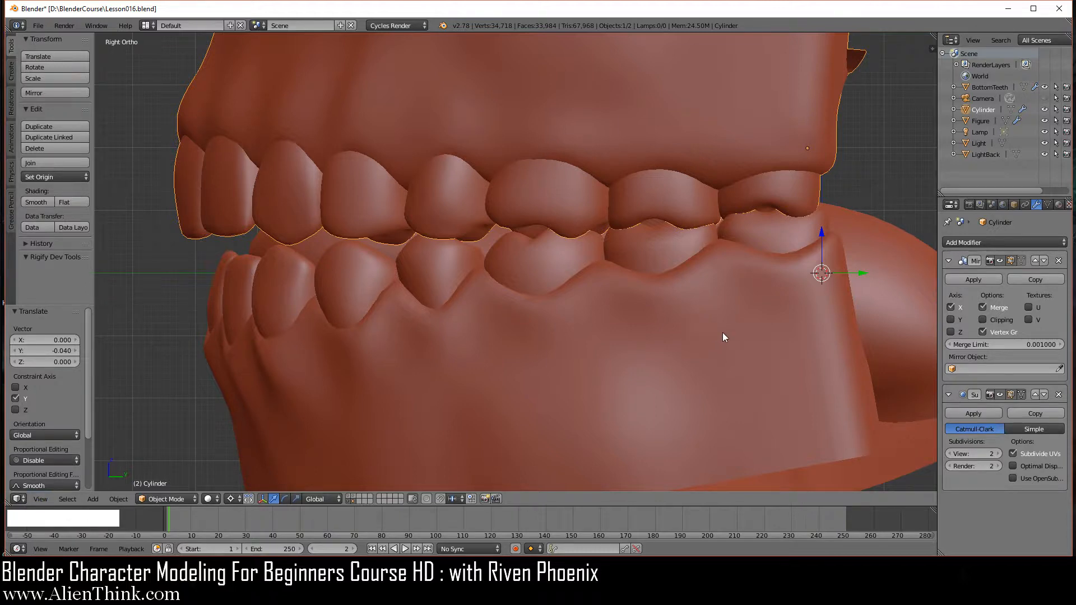
key("r")
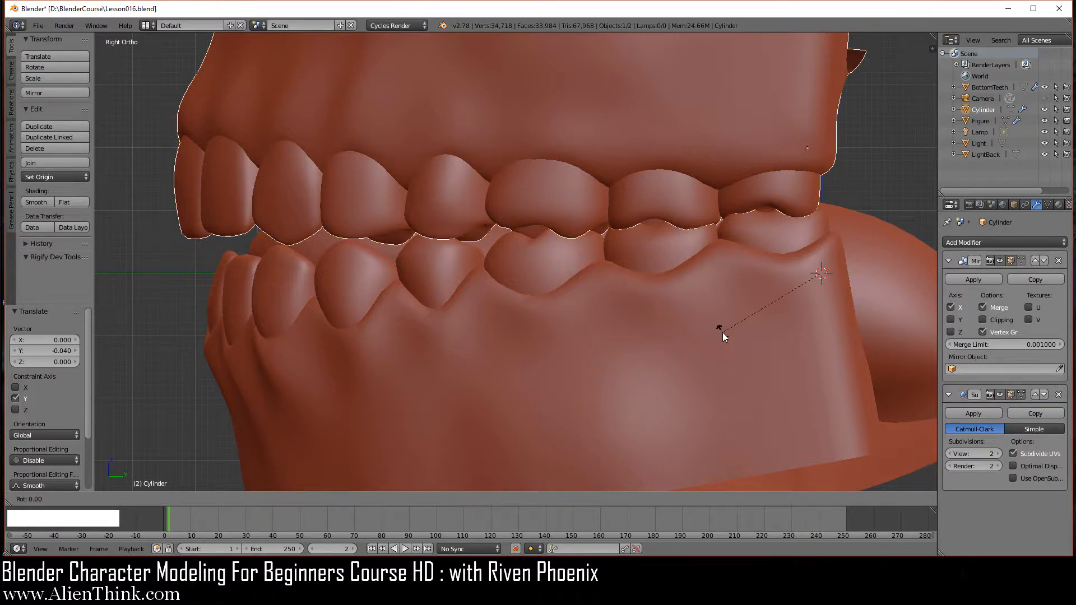
key("KP_Subtract")
key("KP_3")
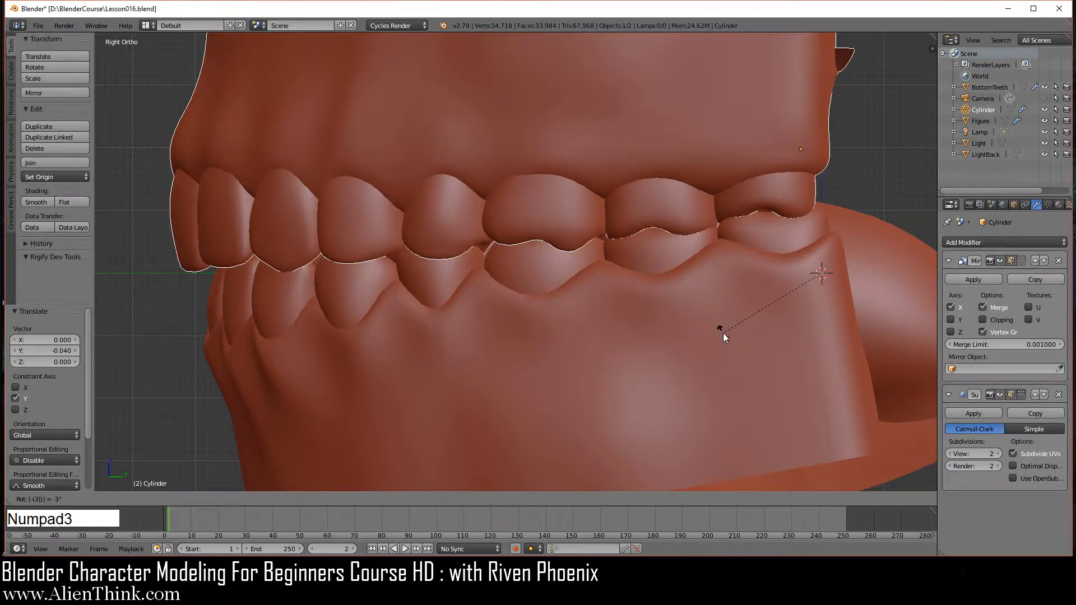
key("KP_Enter")
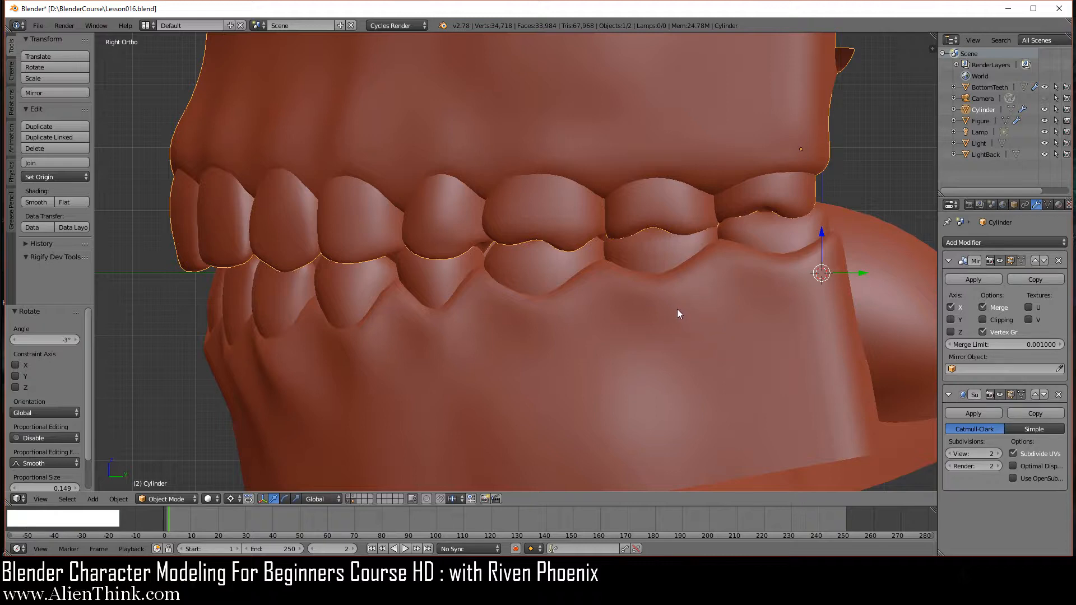
scroll(677, 309, "down", 2)
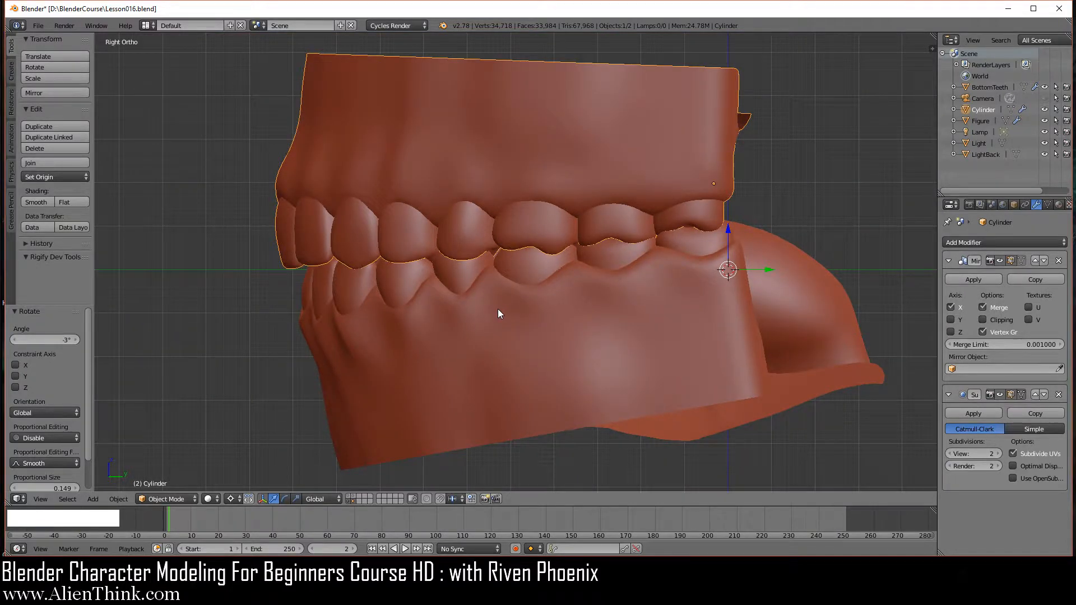
Step: Examine how the upper and bottom teeth fit together from the side, the front and inside the mouth
key("Tab")
key("Tab")
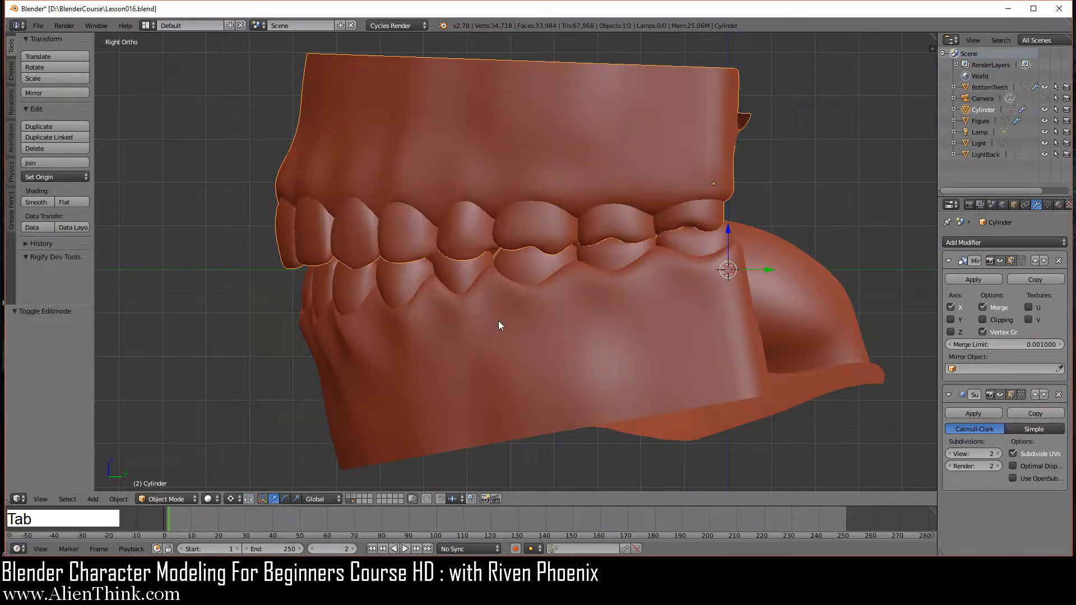
key("a")
middle_click_drag(517, 306, 566, 341)
scroll(495, 272, "up", 3)
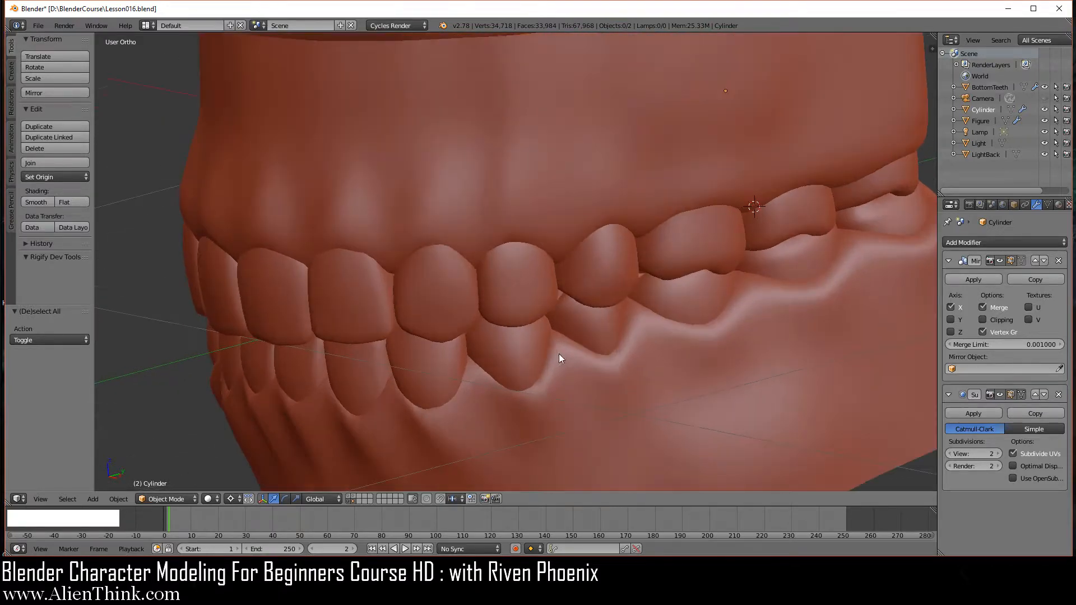
middle_click_drag(460, 317, 429, 269)
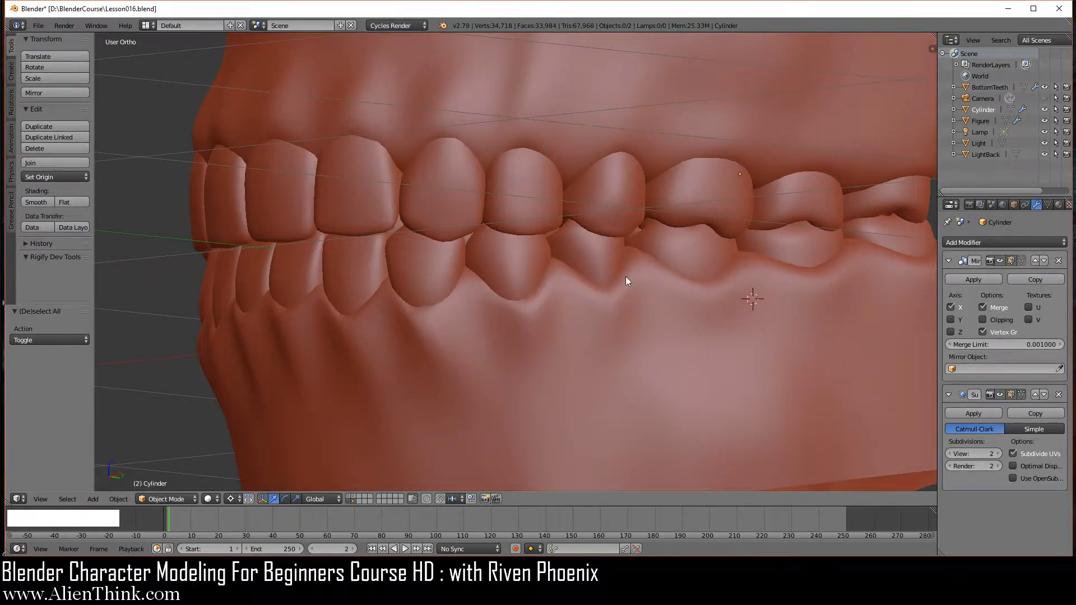
middle_click_drag(710, 283, 596, 311, "shift")
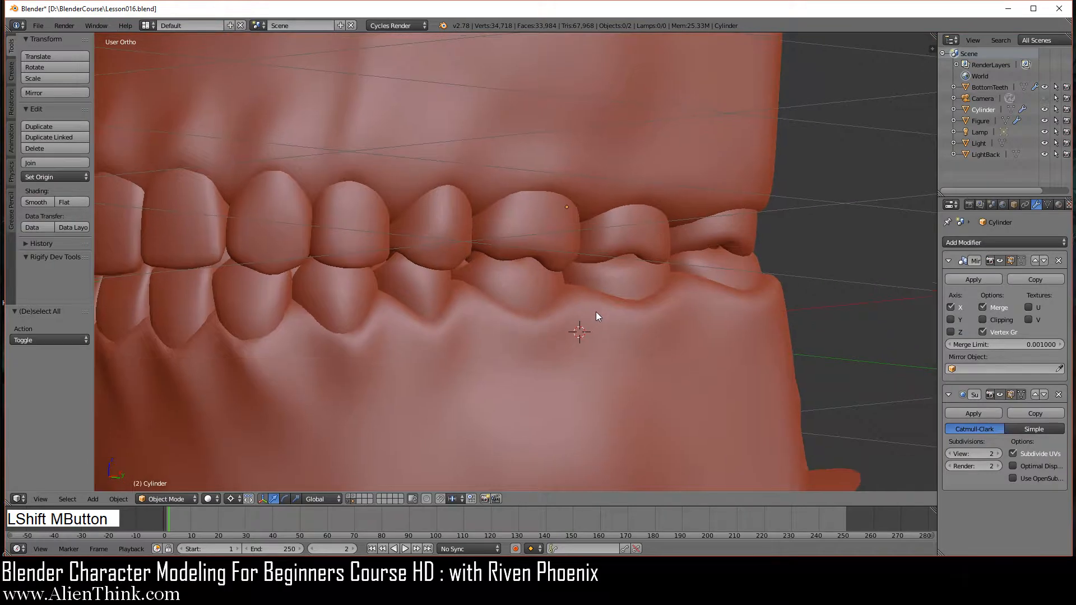
scroll(565, 271, "up", 2)
middle_click_drag(565, 271, 654, 223)
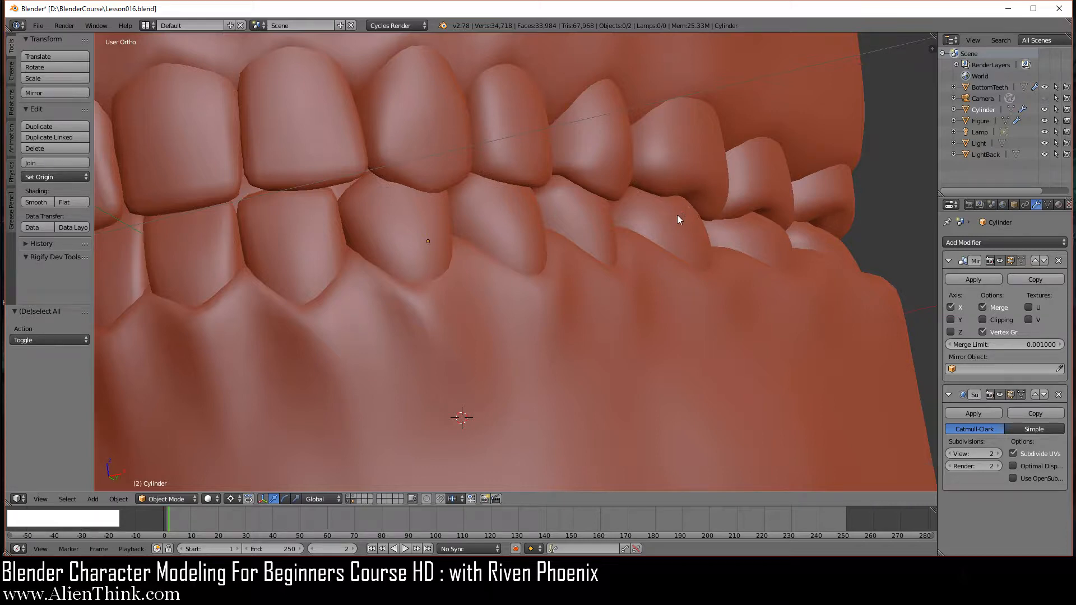
middle_click_drag(683, 219, 627, 193)
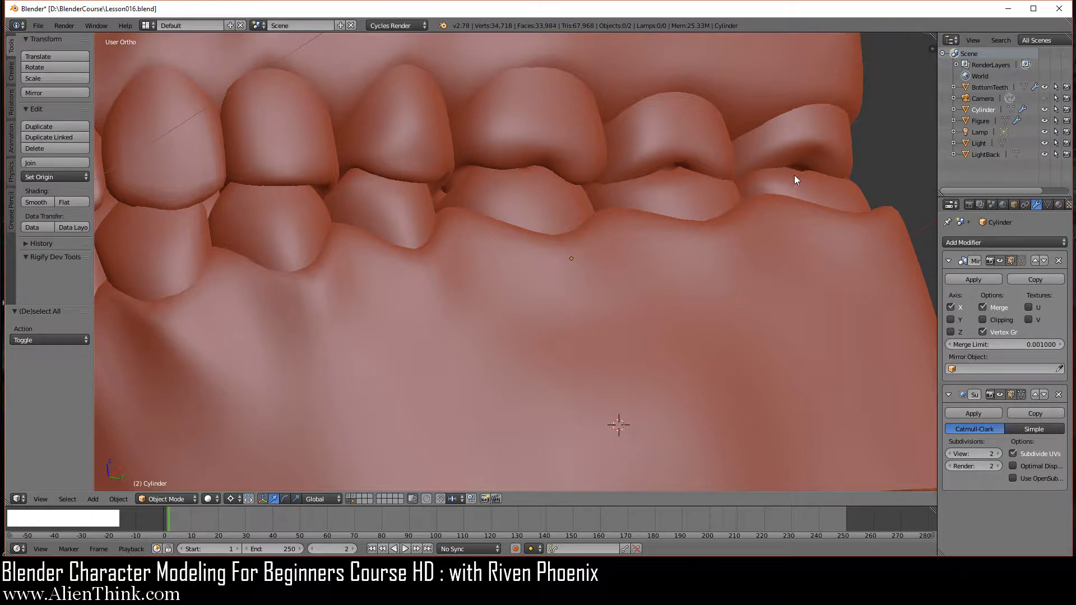
middle_click_drag(381, 199, 600, 196, "shift")
middle_click_drag(441, 206, 508, 188)
scroll(581, 243, "down", 4)
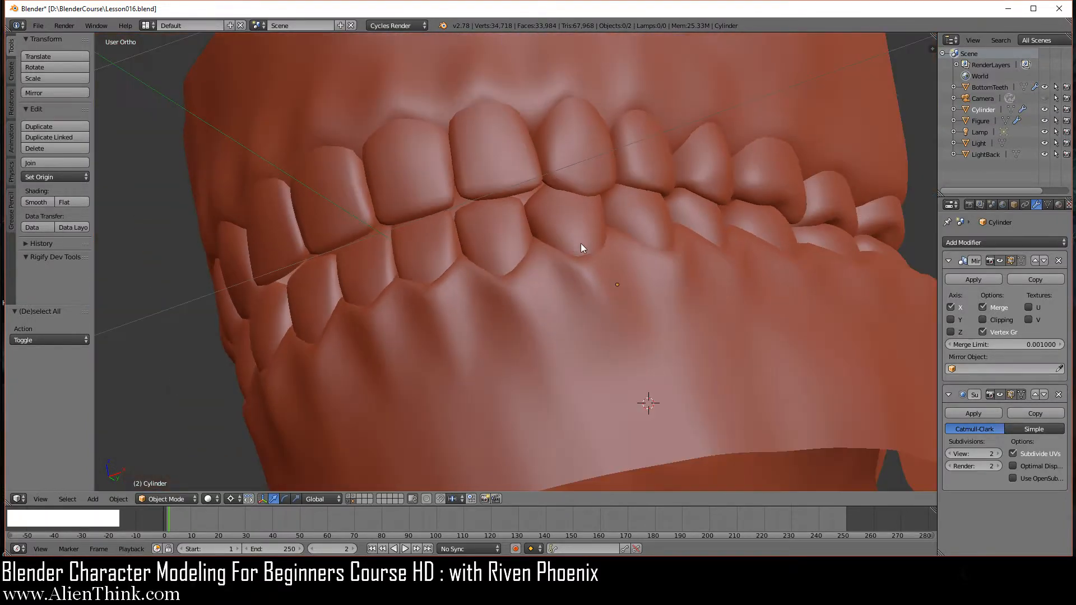
middle_click_drag(580, 243, 627, 280)
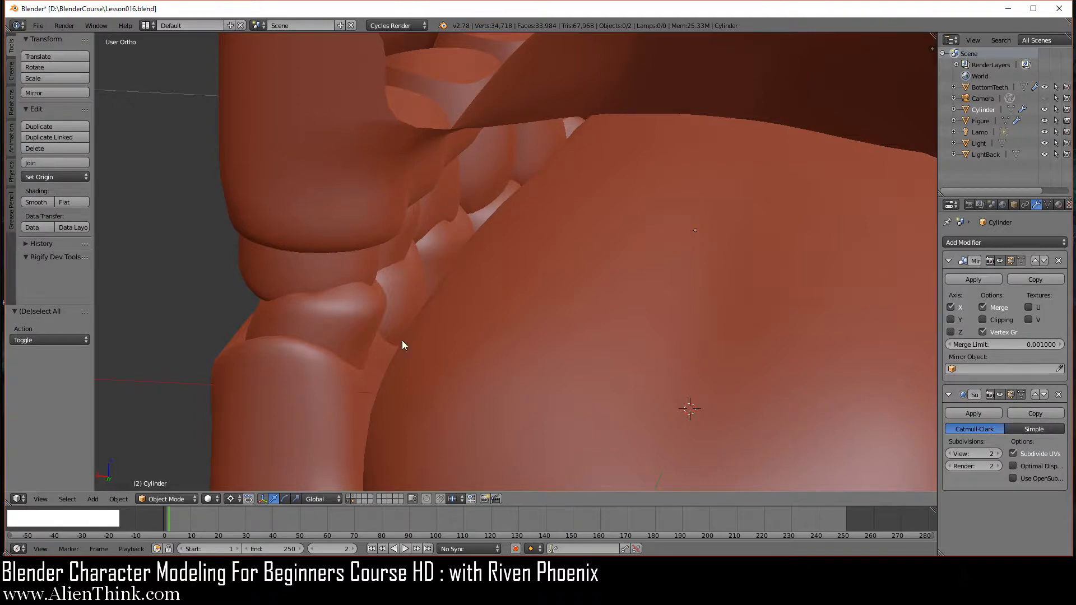
scroll(621, 334, "down", 5)
key("KP_3")
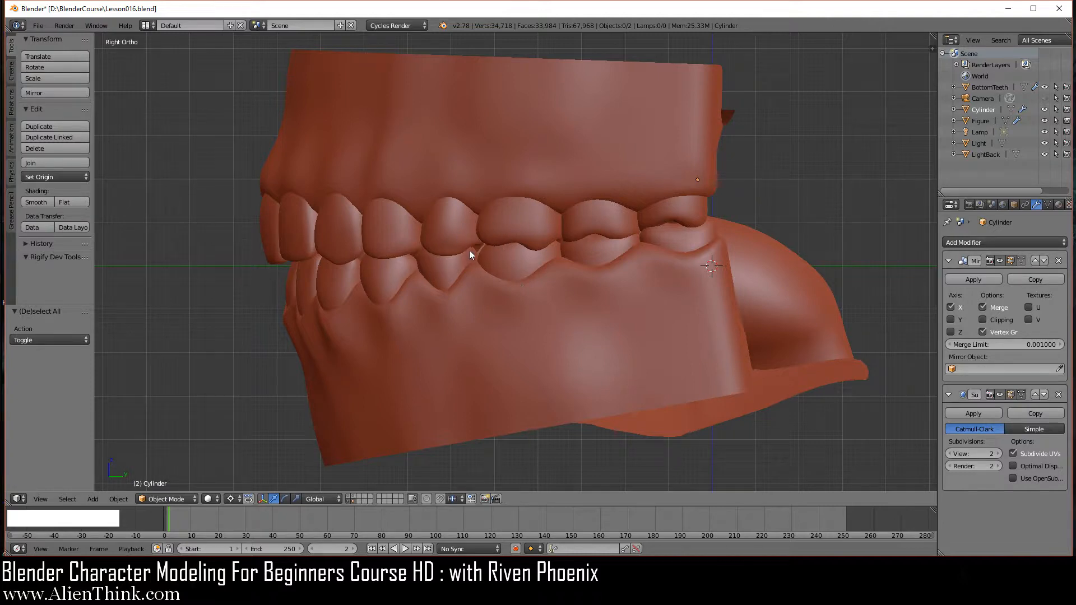
scroll(549, 320, "up", 2)
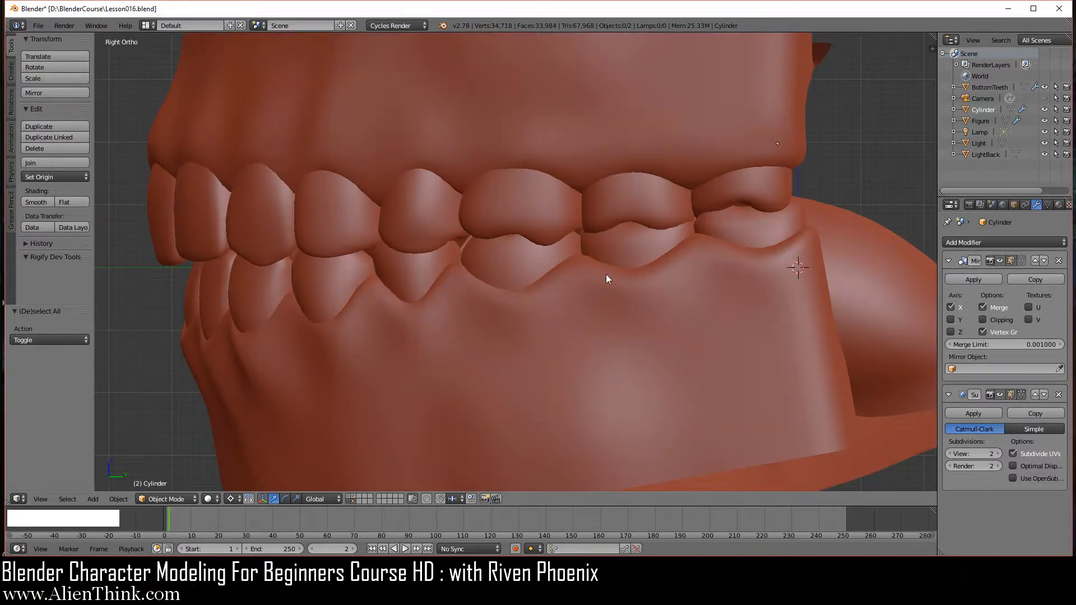
middle_click_drag(499, 290, 636, 236)
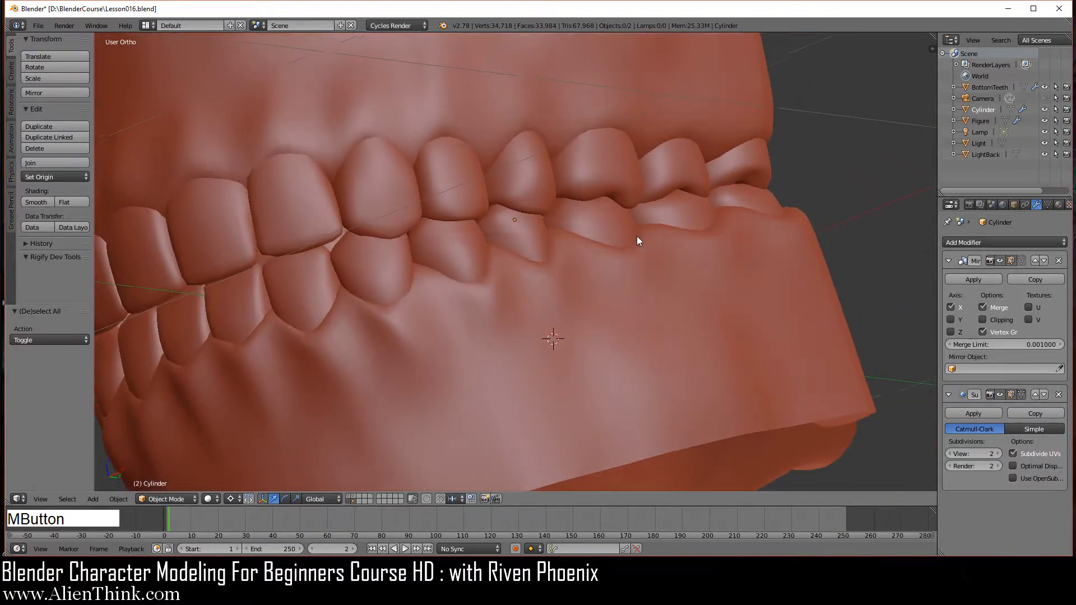
scroll(612, 311, "down", 2)
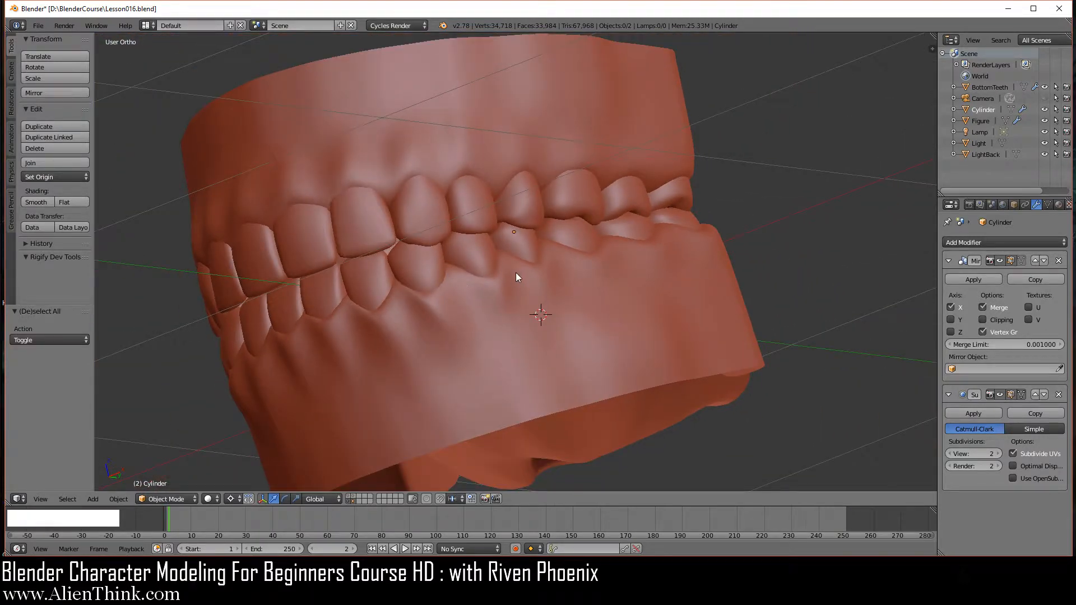
key("KP_3")
scroll(584, 281, "down", 2)
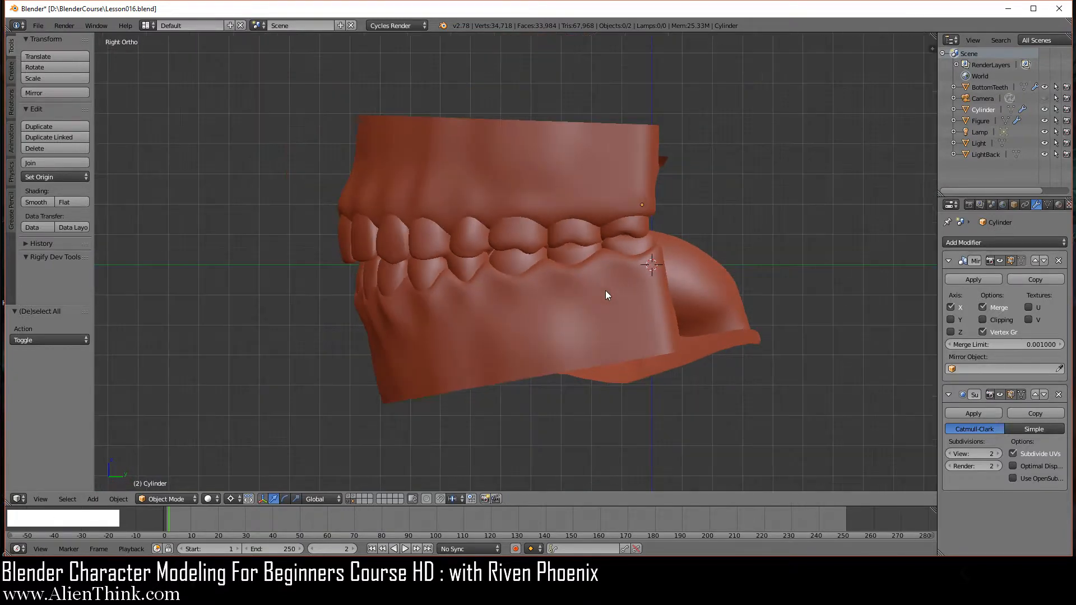
Step: Join the upper teeth into the BottomTeeth object so both rows form one object, and clear the selection
scroll(588, 298, "up", 2)
right_click(611, 154)
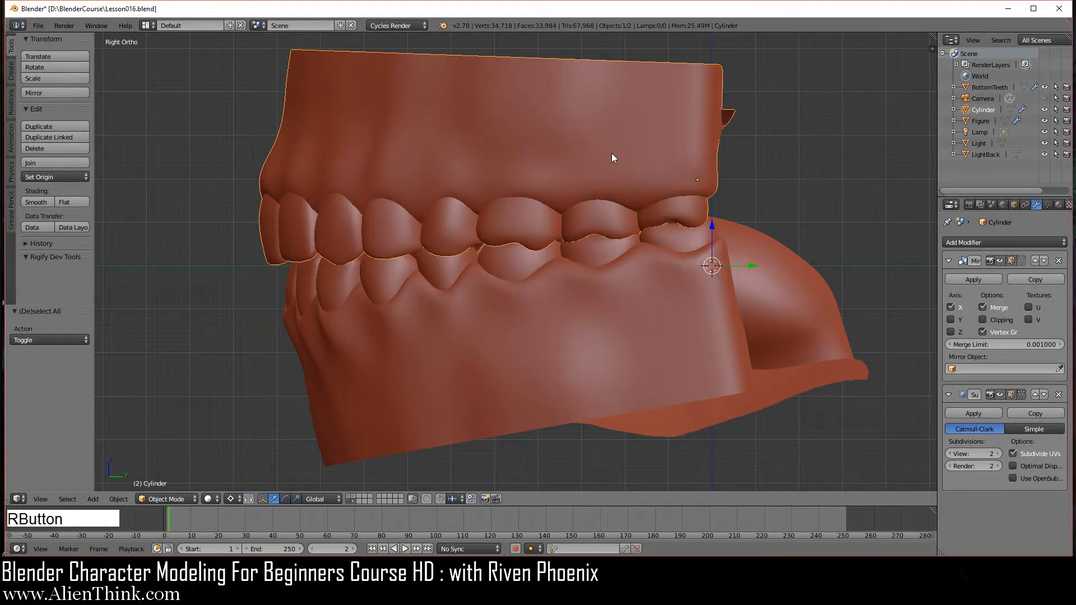
right_click(637, 297, "shift")
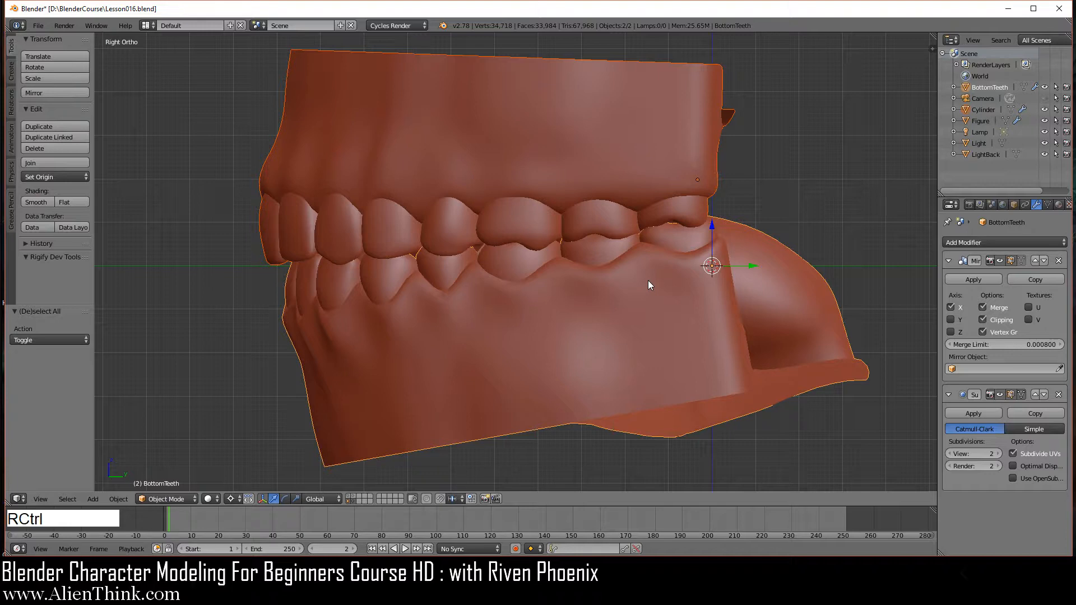
key("ctrl+j")
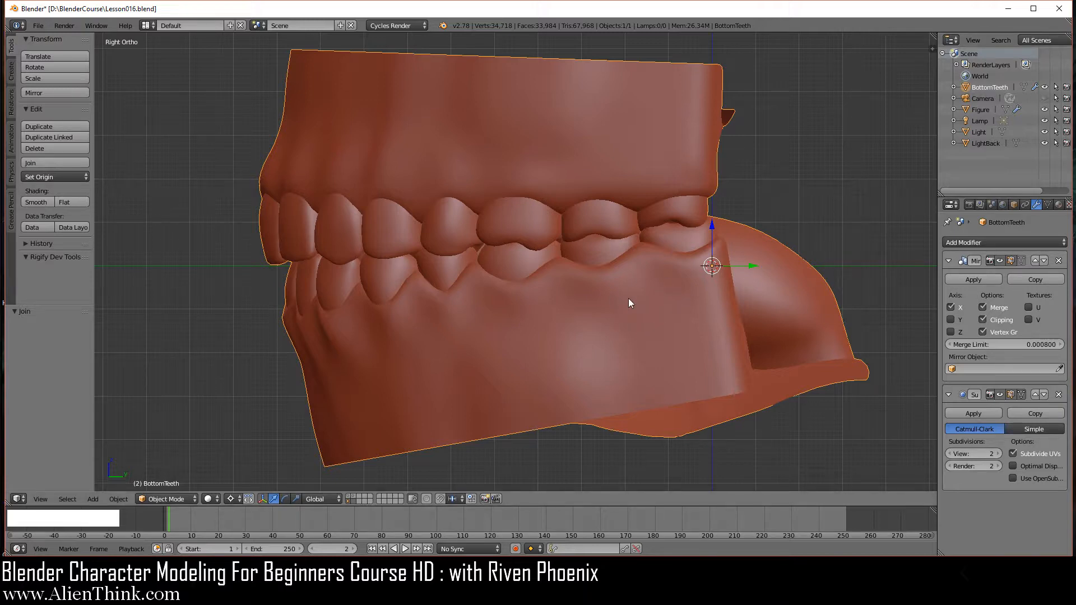
scroll(629, 301, "down", 2)
key("a")
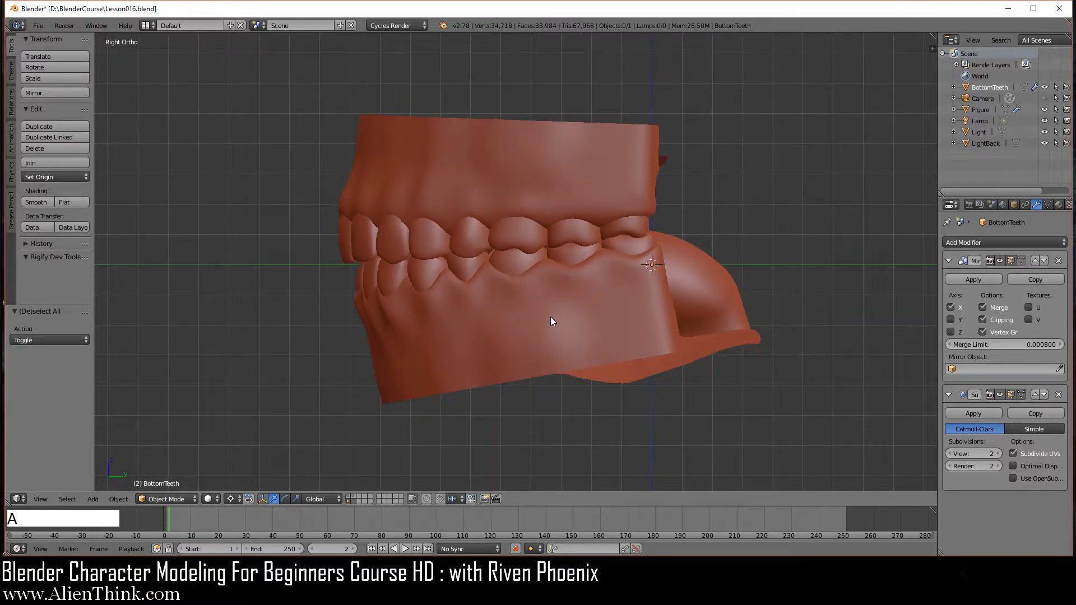
Step: Remove doubles across the entire joined teeth mesh in Edit Mode, and return to Object Mode
middle_click_drag(550, 317, 583, 335)
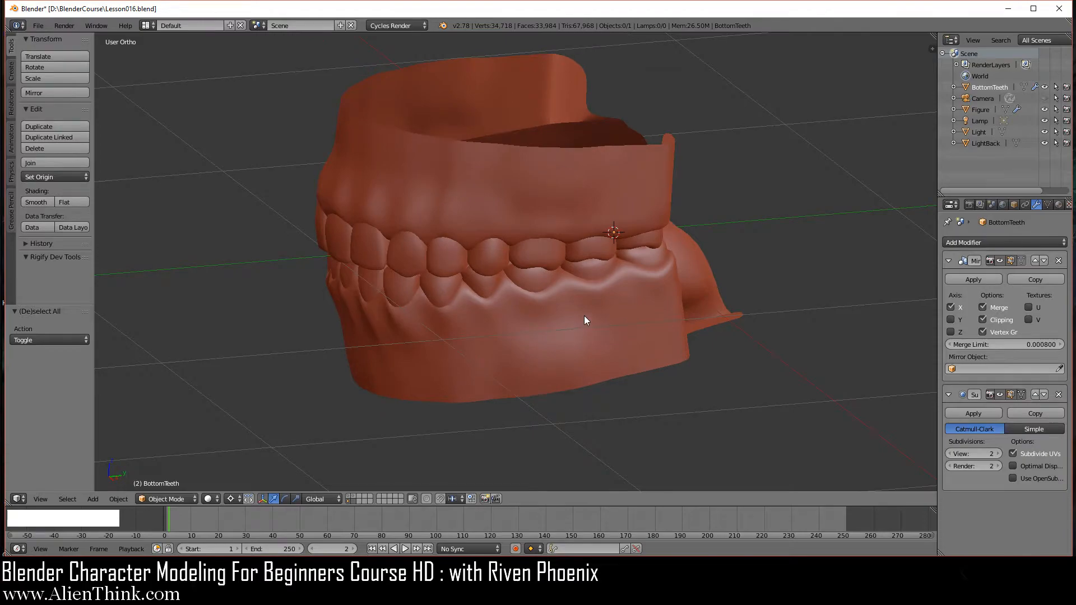
right_click(585, 318)
key("Tab")
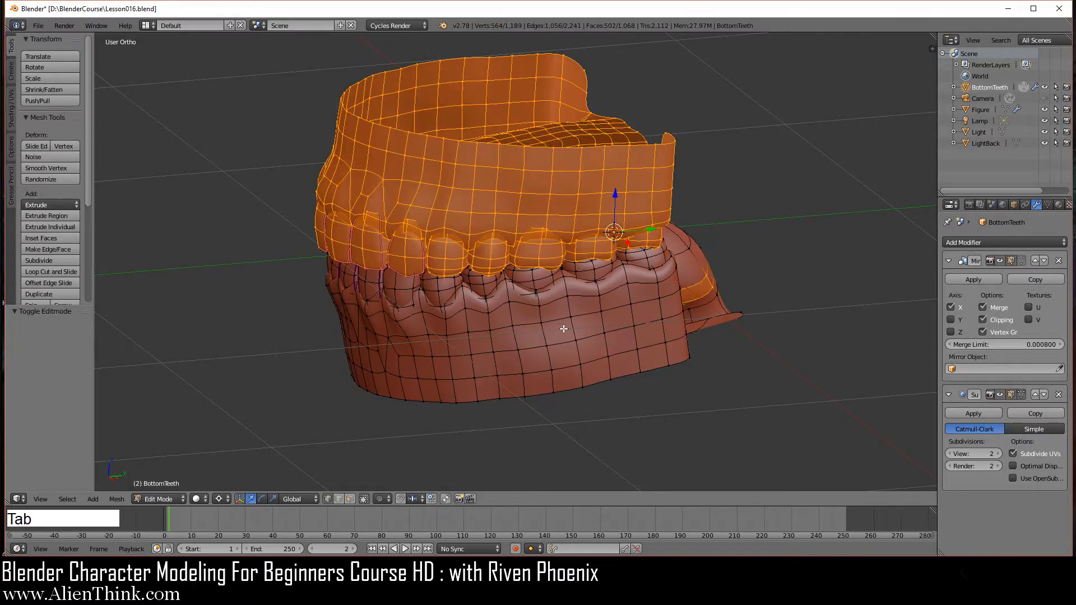
key("a")
middle_click_drag(517, 351, 551, 337)
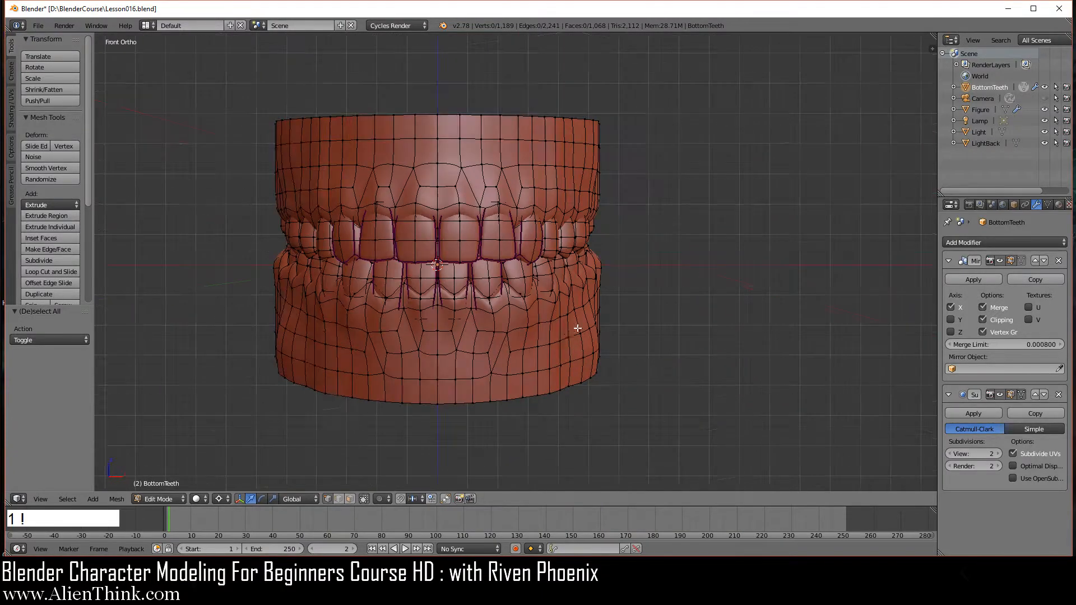
key("1")
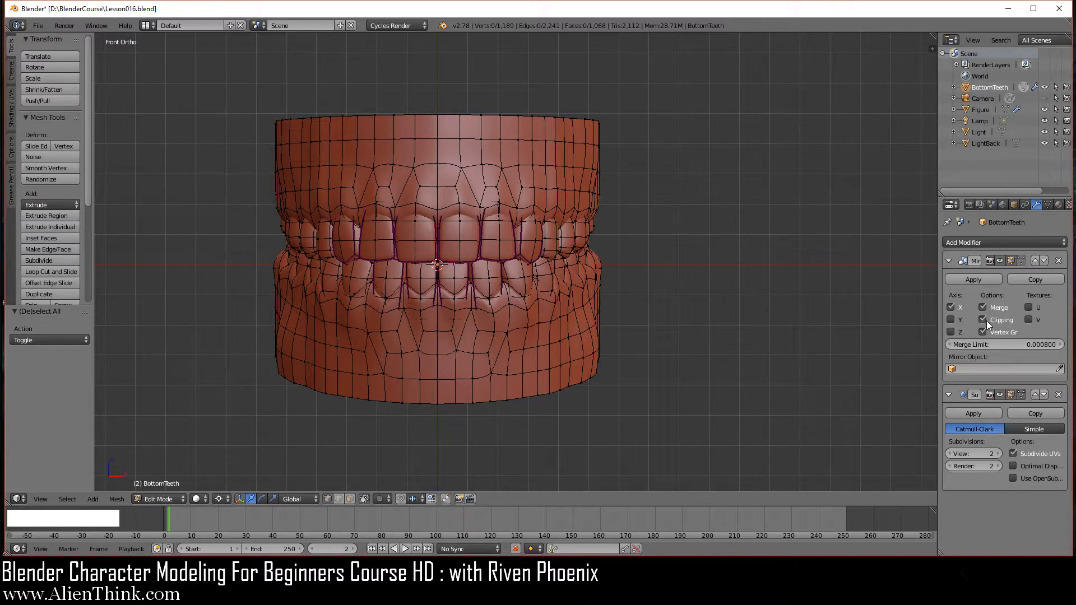
scroll(619, 311, "up", 2)
key("a")
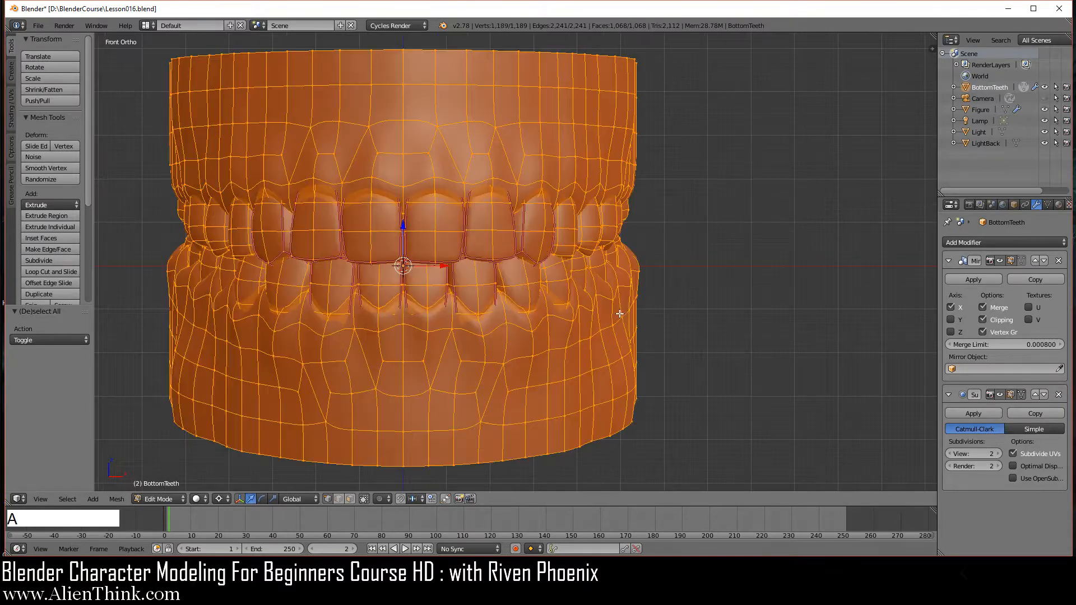
middle_click_drag(619, 313, 716, 313, "shift")
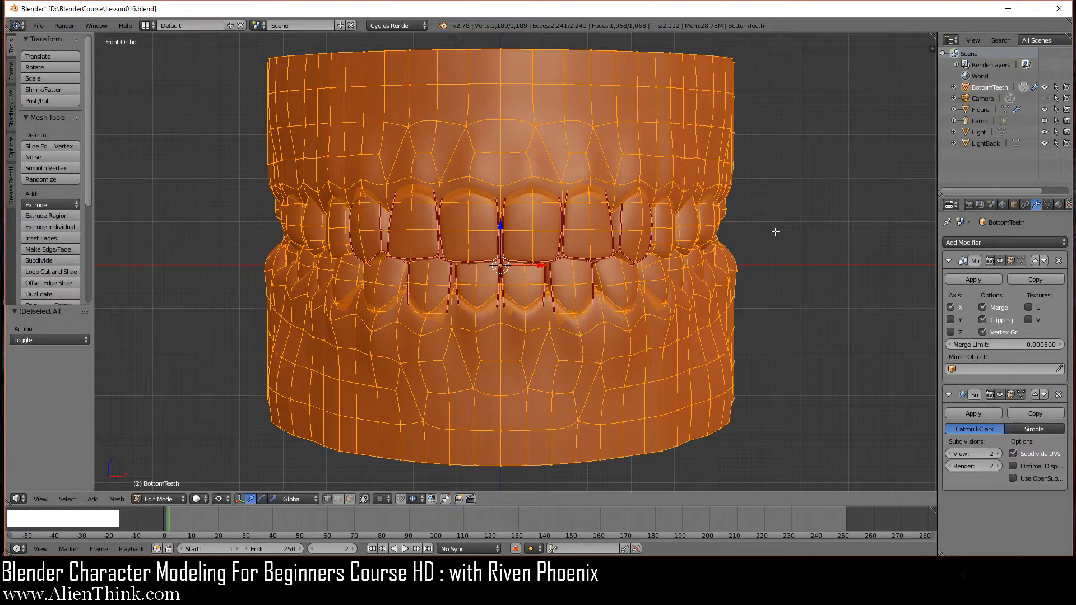
key("w")
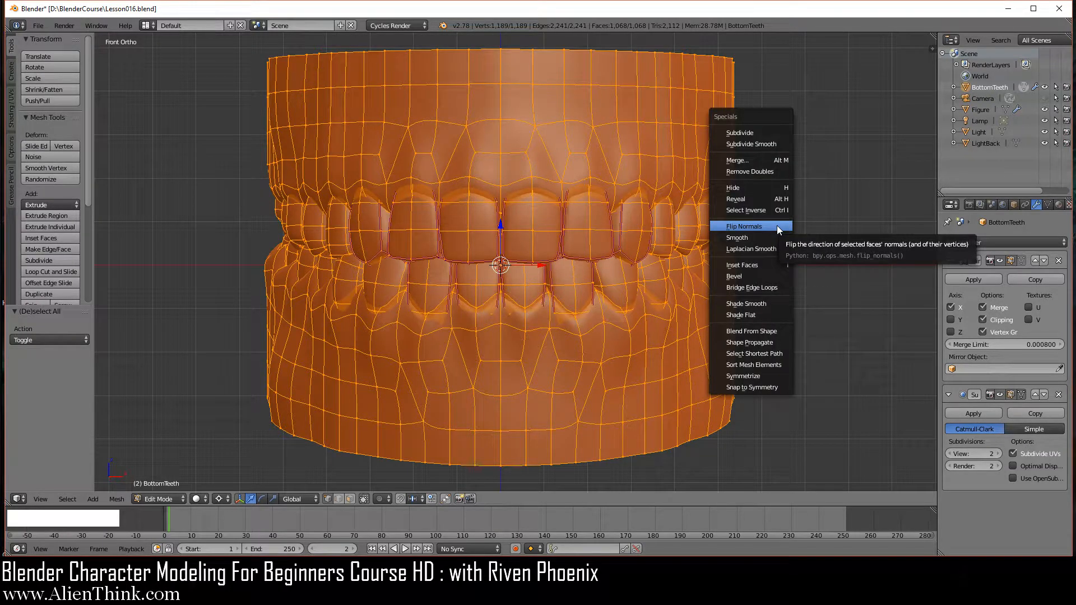
left_click(763, 171)
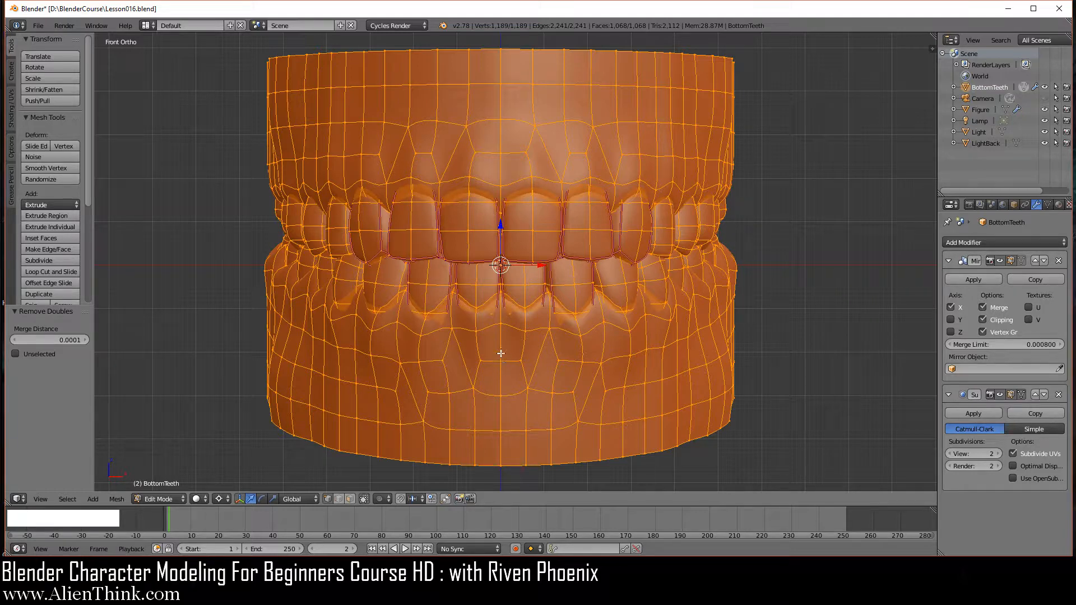
scroll(535, 374, "down", 2)
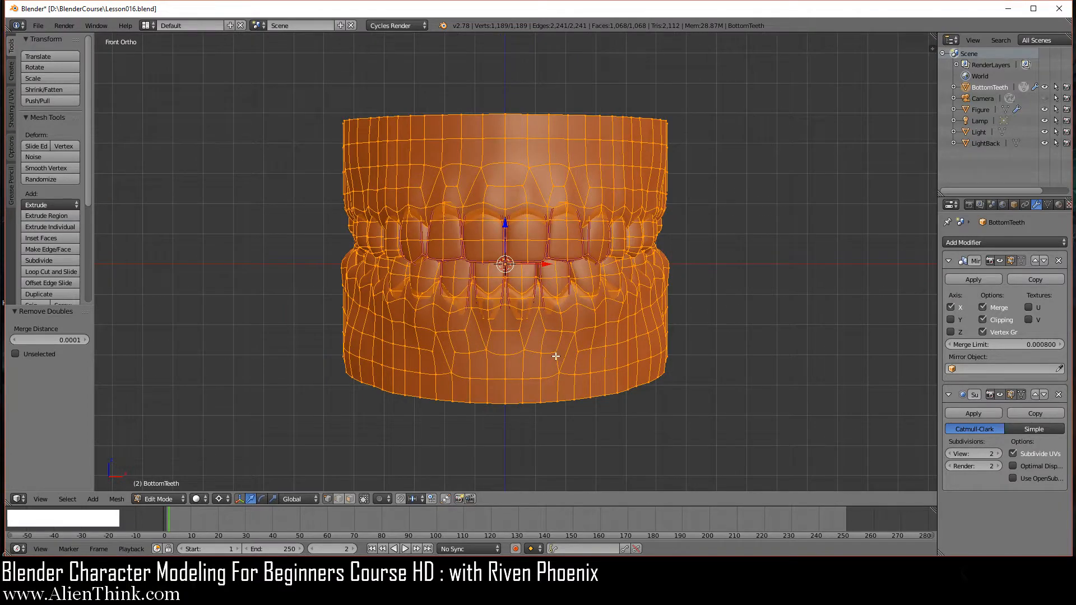
key("Tab")
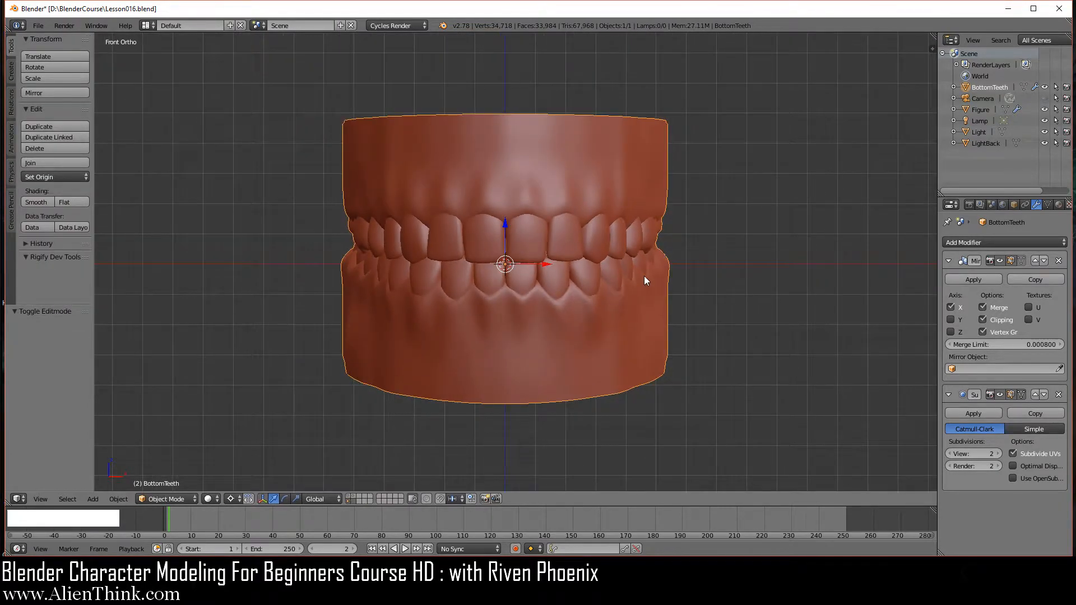
Step: Make the layer with the light objects visible together with the teeth layer
middle_click_drag(643, 281, 509, 314)
middle_click_drag(782, 365, 675, 361)
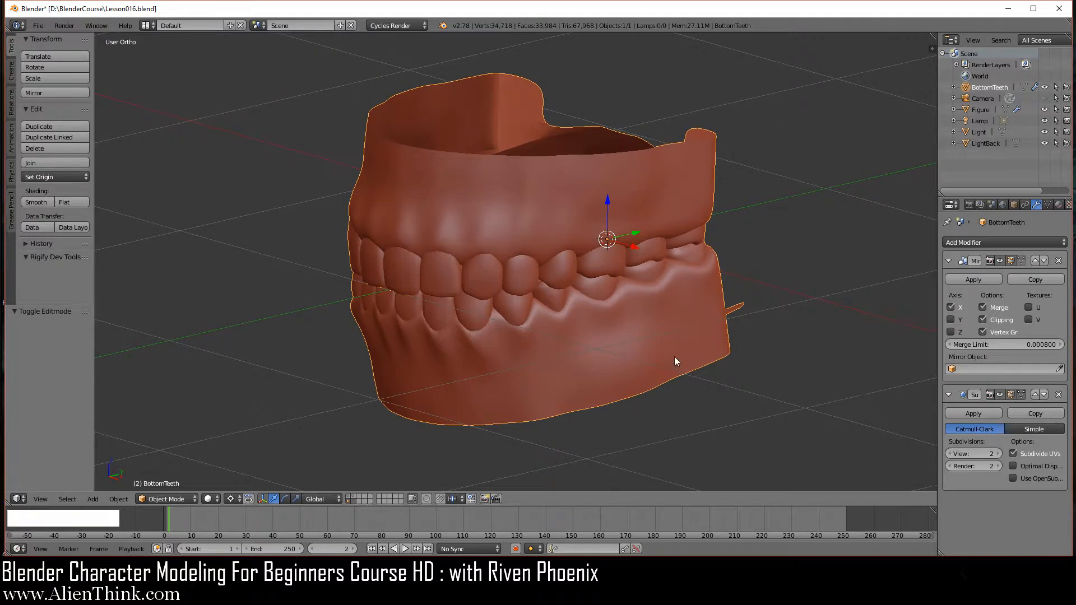
left_click(347, 501)
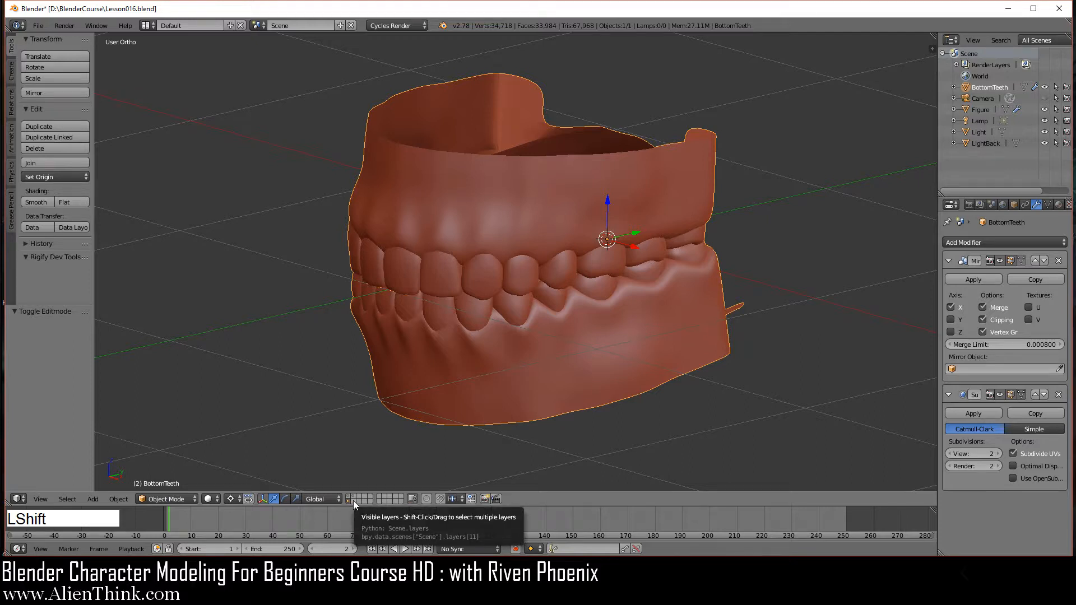
left_click(354, 496, "shift")
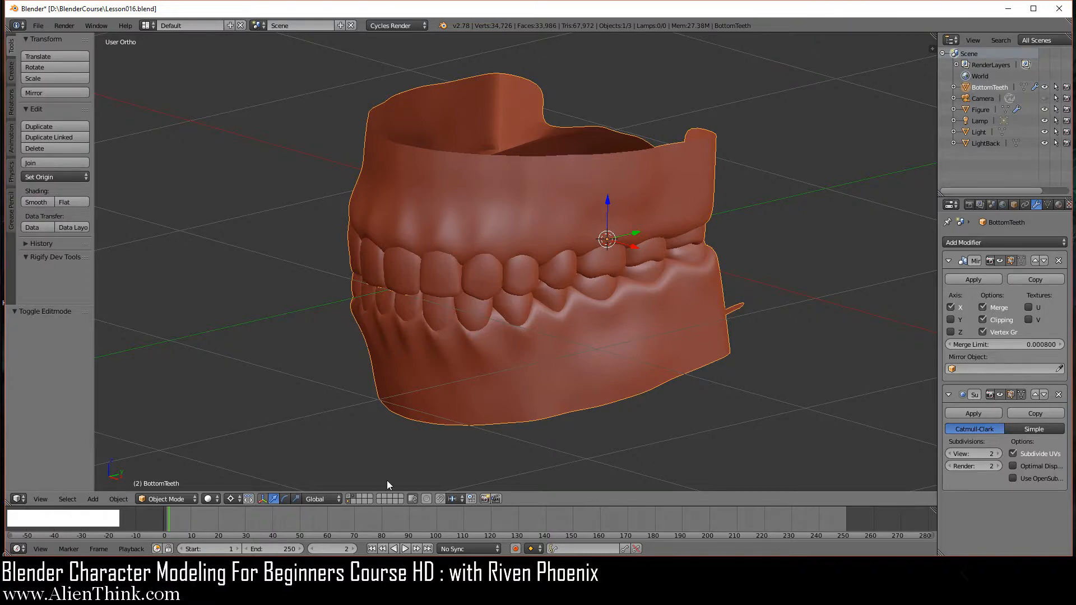
scroll(479, 389, "down", 6)
scroll(388, 417, "up", 5)
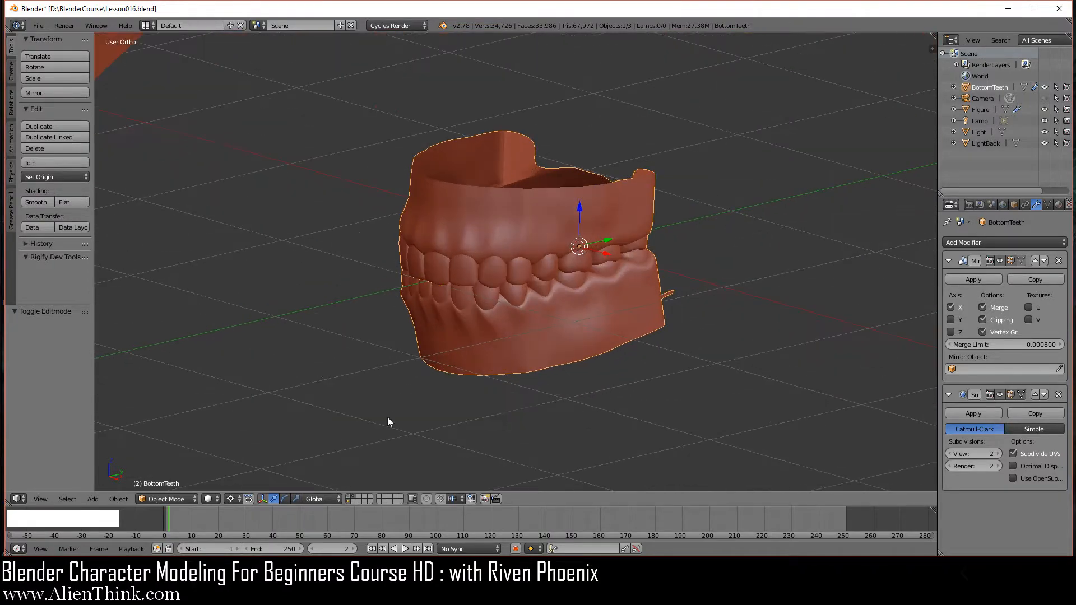
Step: Set the pivot point to Median Point and switch the viewport shading to Rendered to preview the teeth
left_click(232, 498)
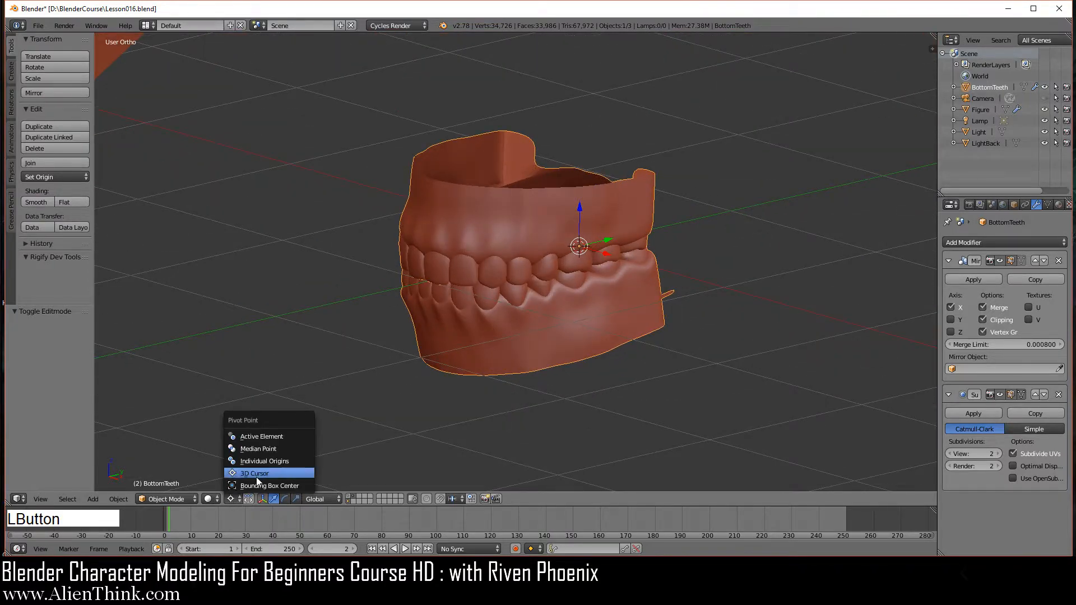
left_click(259, 452)
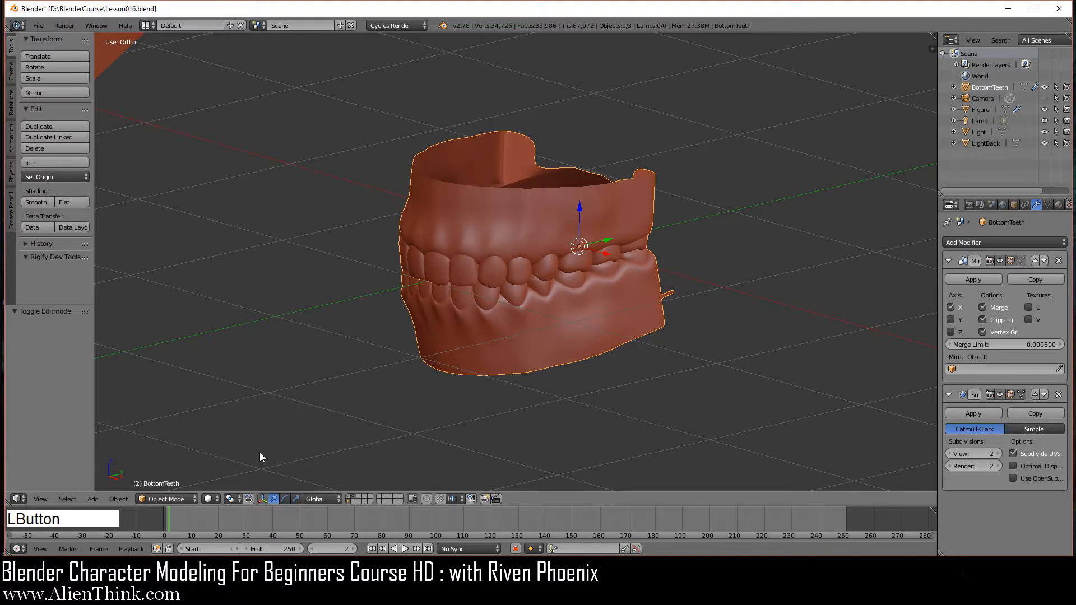
left_click(209, 499)
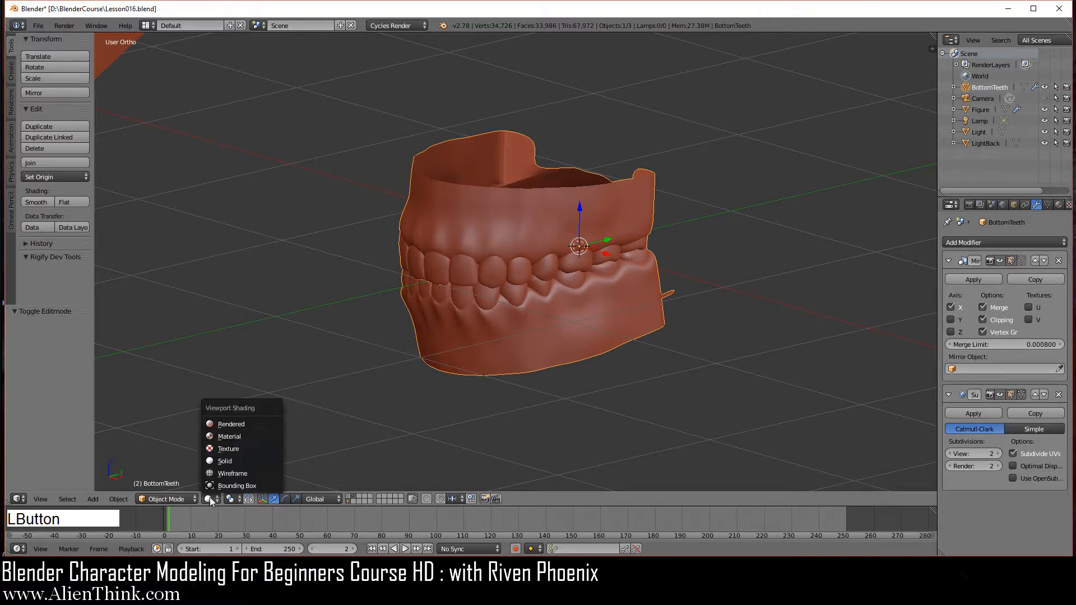
left_click(241, 423)
scroll(519, 327, "up", 2)
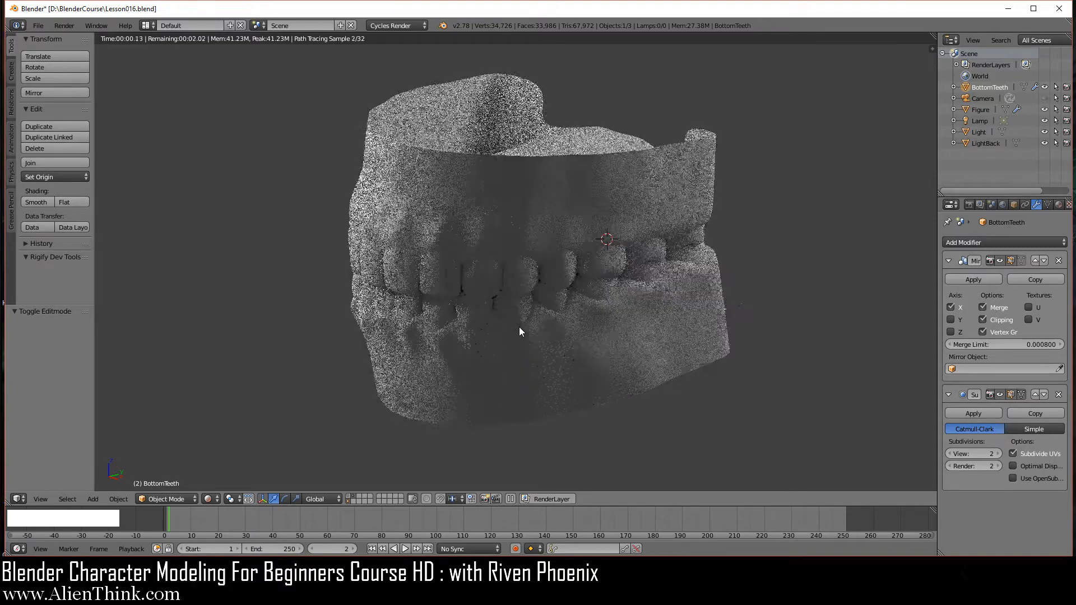
Step: Check the rendered teeth from several angles, return to Solid shading in front view, and save Lesson016.blend
middle_click_drag(472, 318, 651, 345)
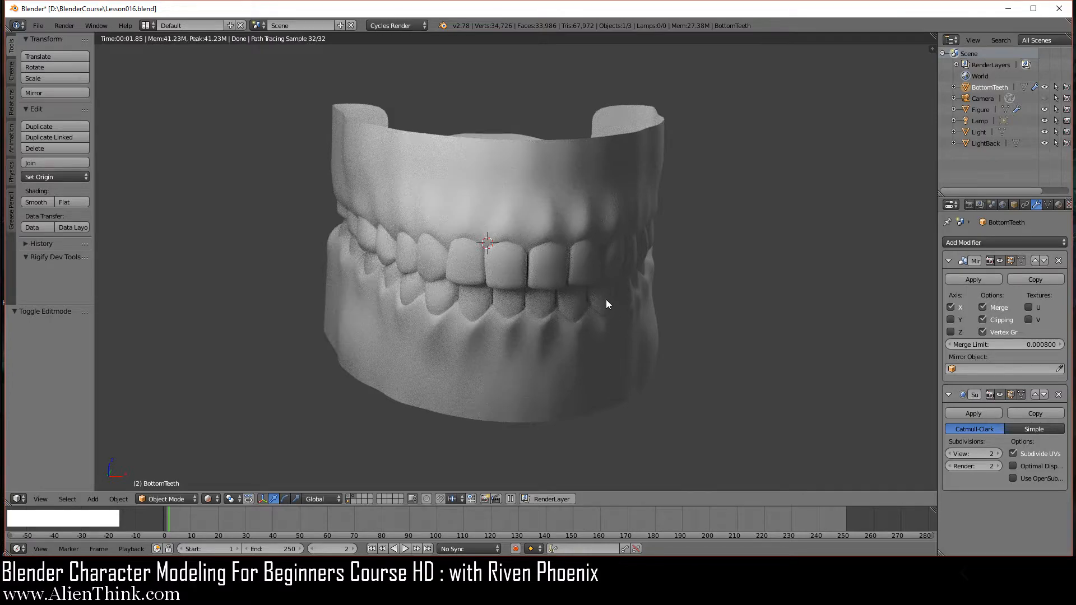
middle_click_drag(591, 292, 503, 282)
left_click(209, 499)
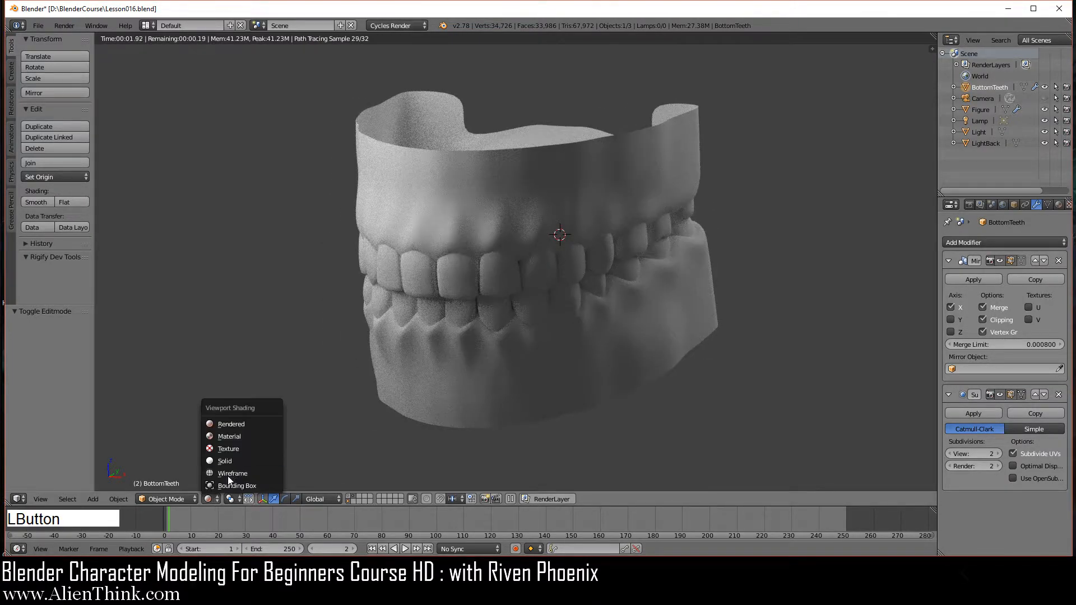
left_click(234, 461)
key("1")
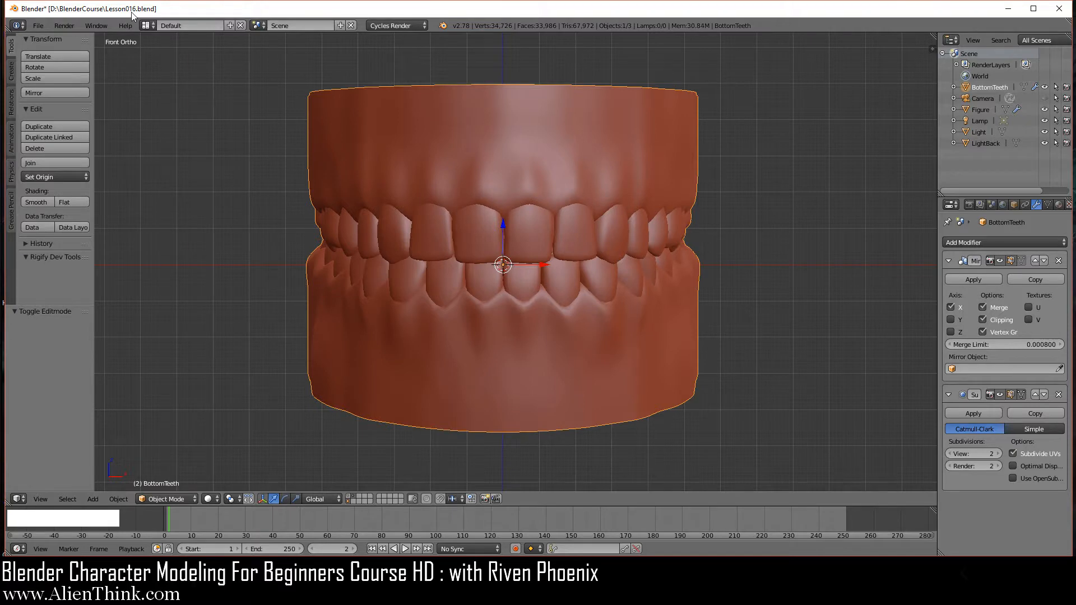
left_click(42, 25)
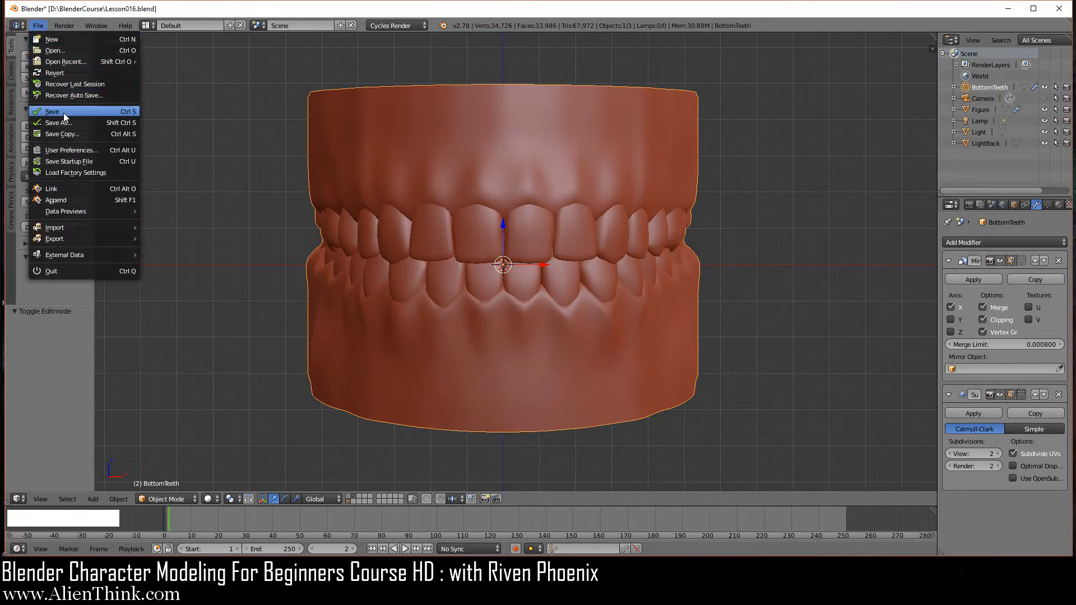
left_click(112, 116)
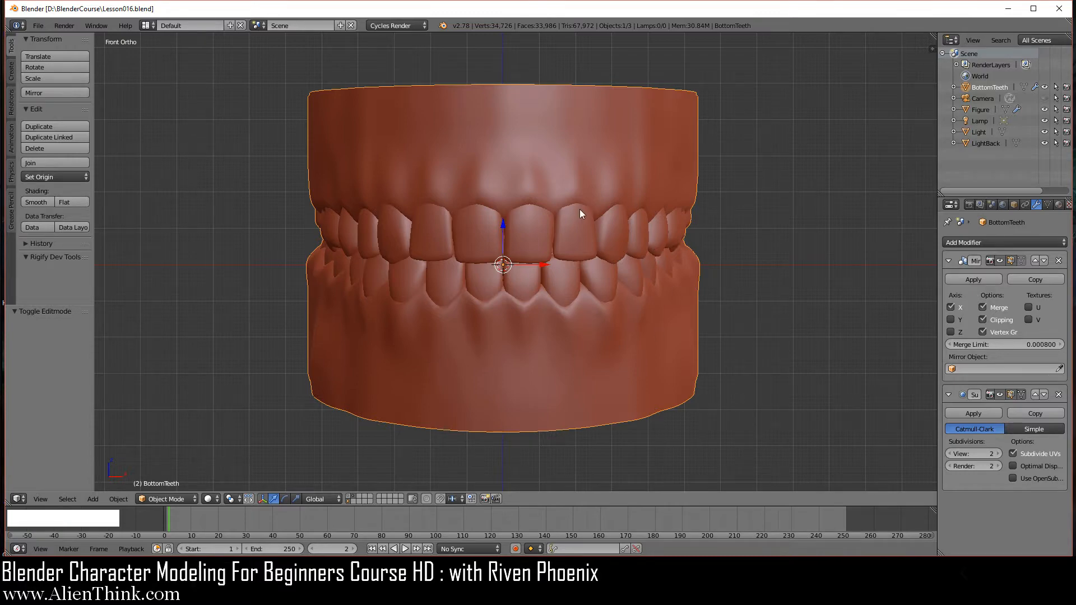
Step: Set the Grease Pencil stroke placement to Surface and draw a vertical freehand stroke across the side of both gums and the teeth
middle_click_drag(656, 257, 541, 243)
scroll(641, 294, "up", 4)
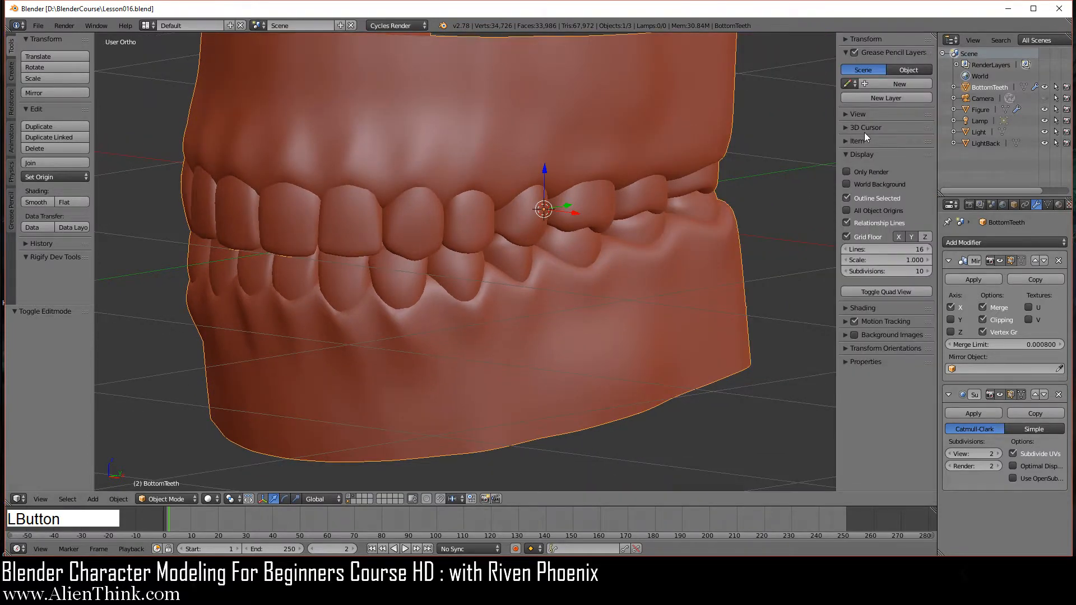
left_click(11, 203)
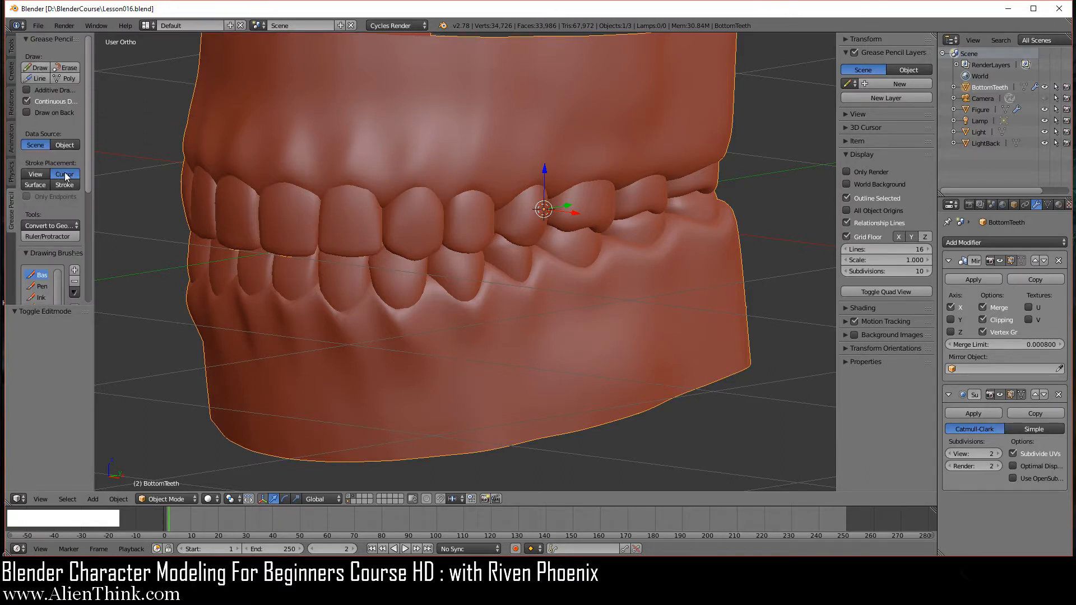
left_click(36, 184)
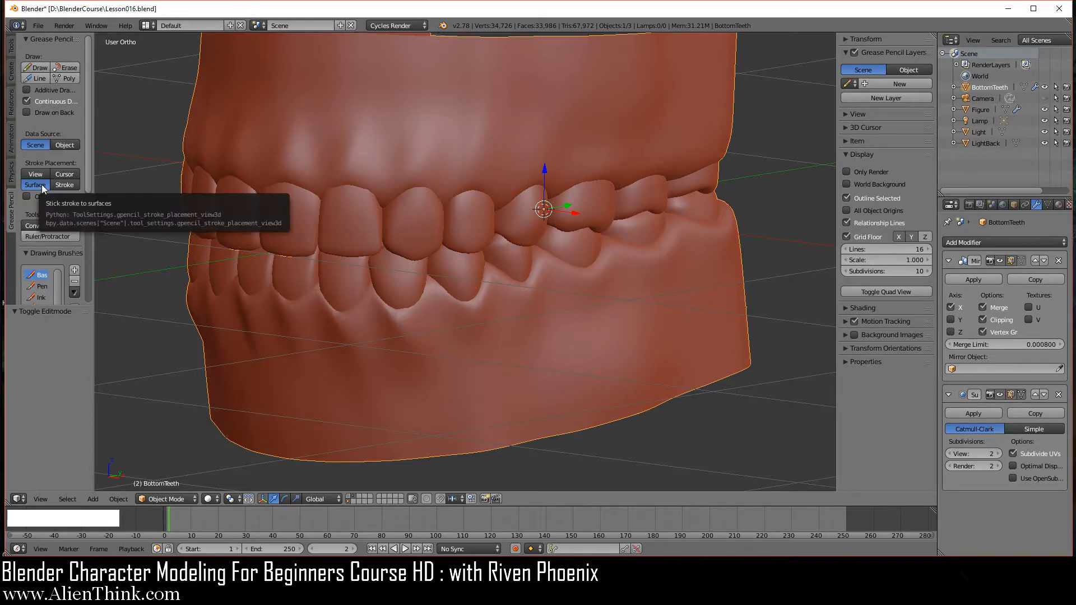
left_click(38, 68)
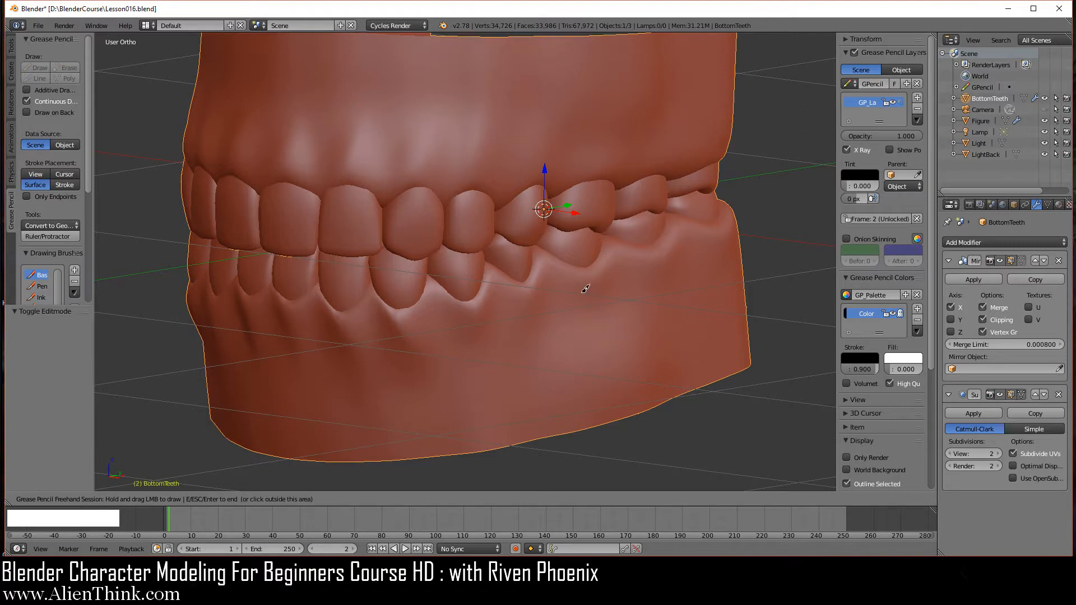
left_click_drag(587, 270, 610, 412)
left_click_drag(588, 270, 585, 66)
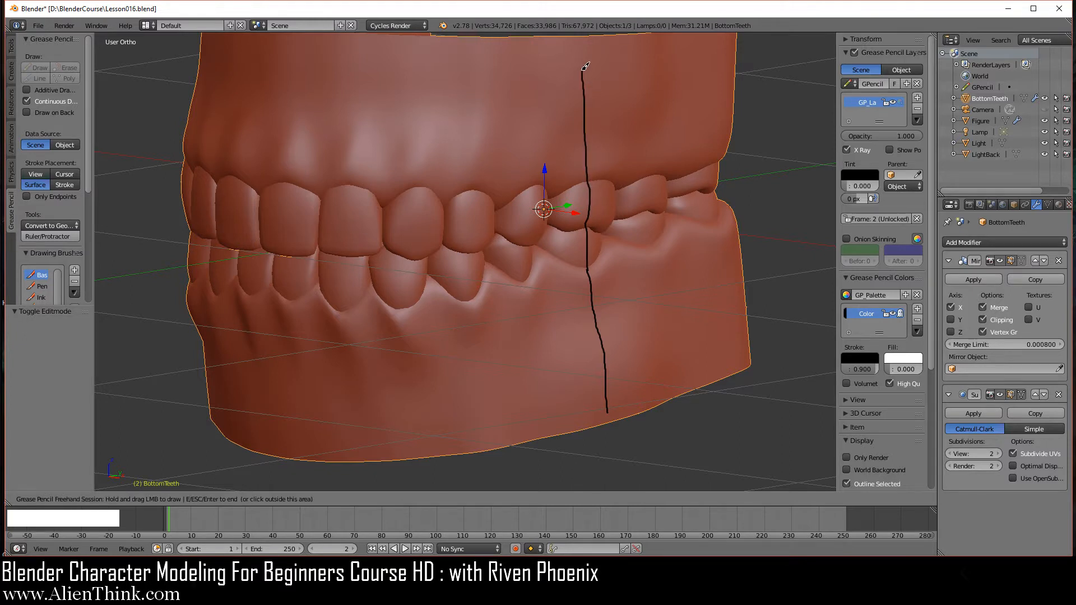
key("Escape")
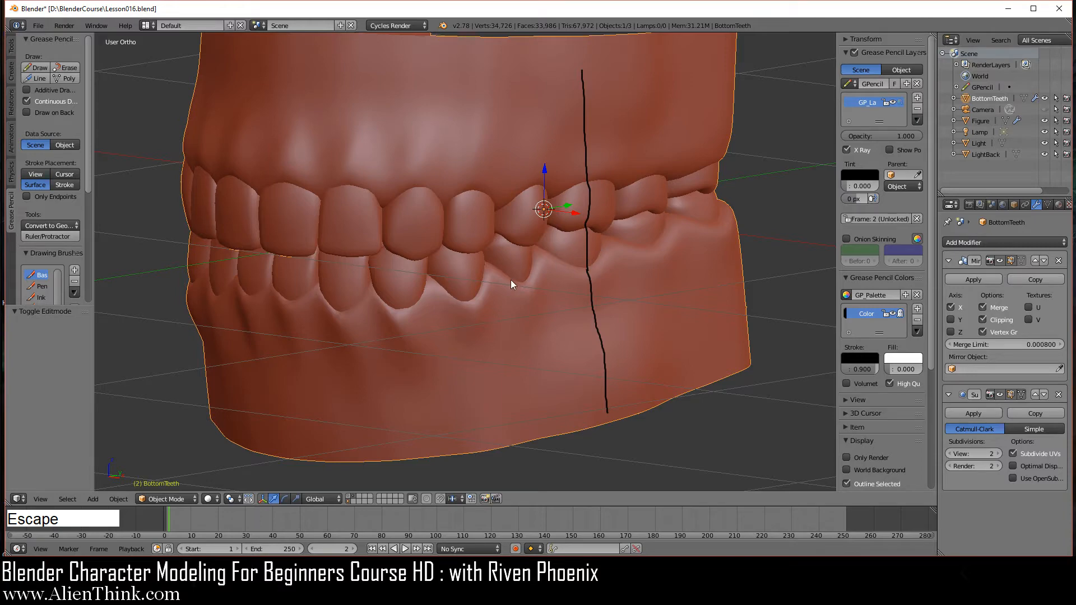
Step: Pull a lower gum vertex beside the stroke outward in Edit Mode and examine the stroke against the deformed surface in Object Mode
middle_click_drag(511, 284, 593, 303)
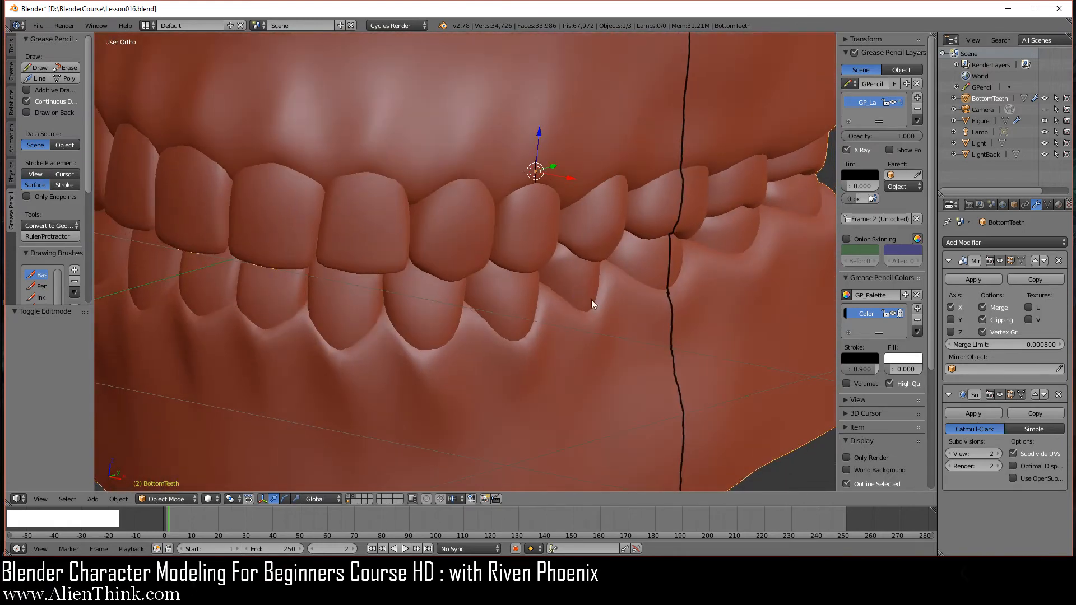
scroll(593, 304, "down", 4)
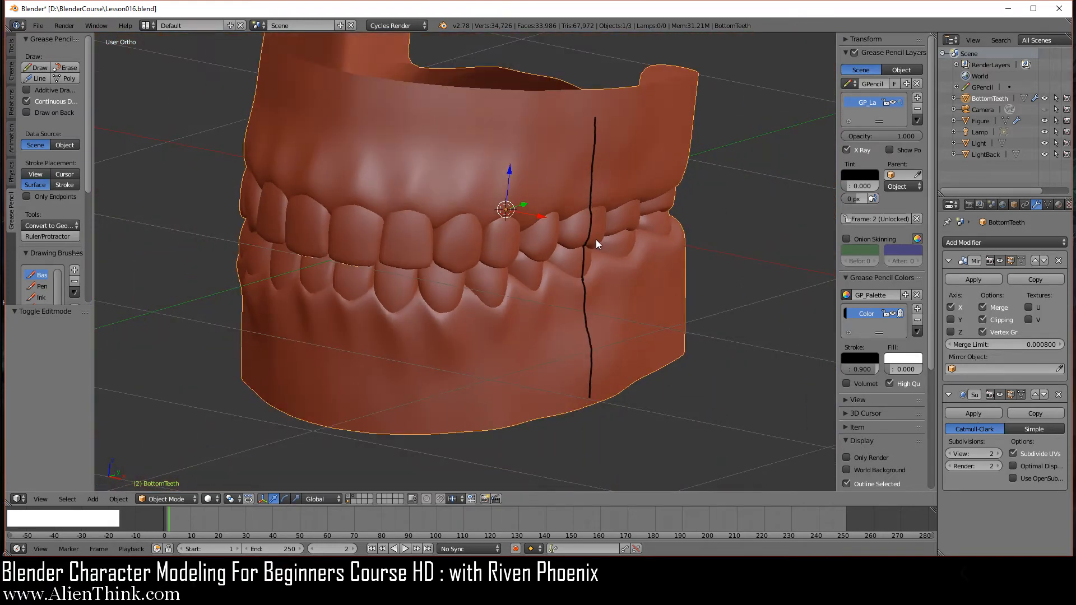
scroll(611, 343, "up", 3)
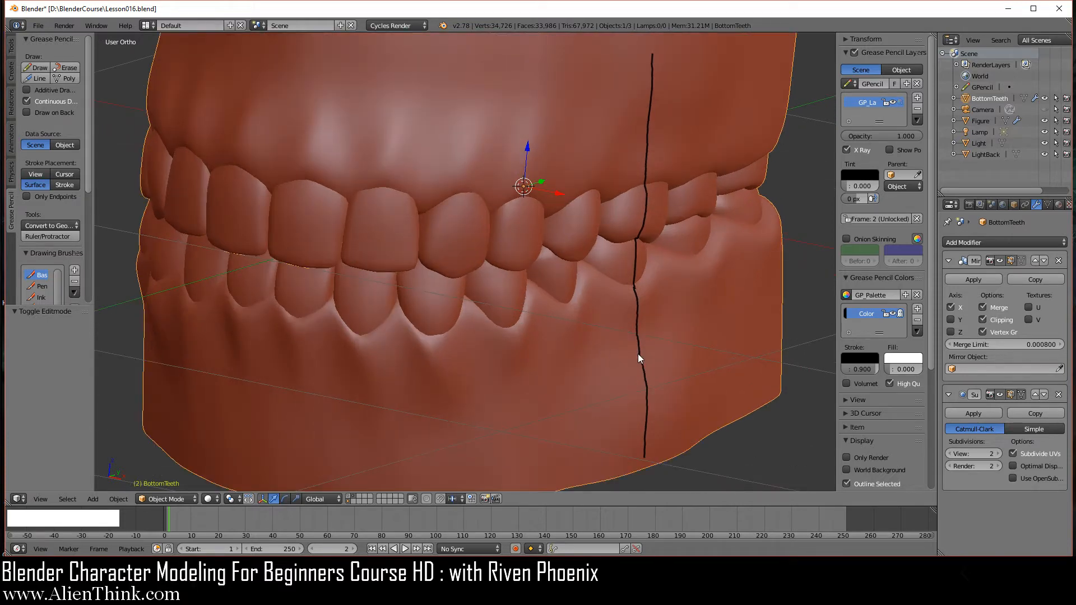
key("Tab")
scroll(682, 355, "up", 2)
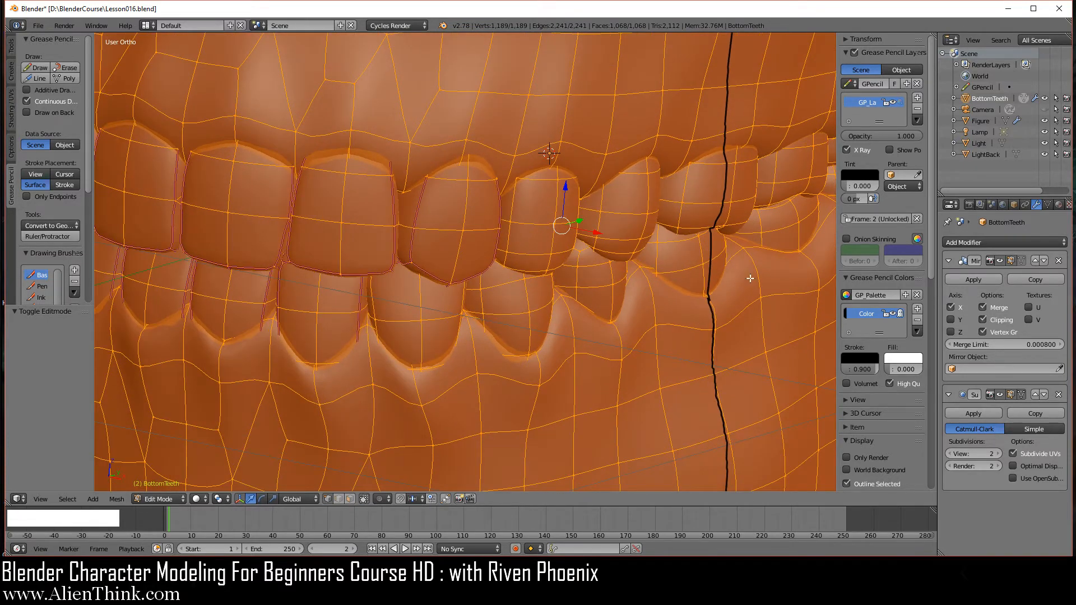
right_click(714, 330)
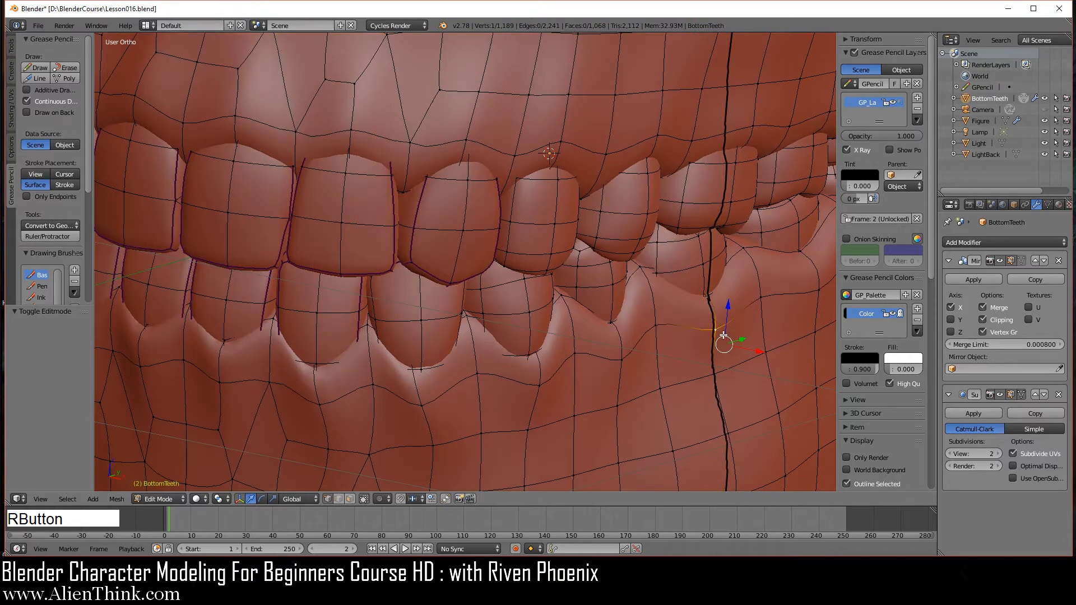
left_click_drag(756, 347, 790, 370)
key("Tab")
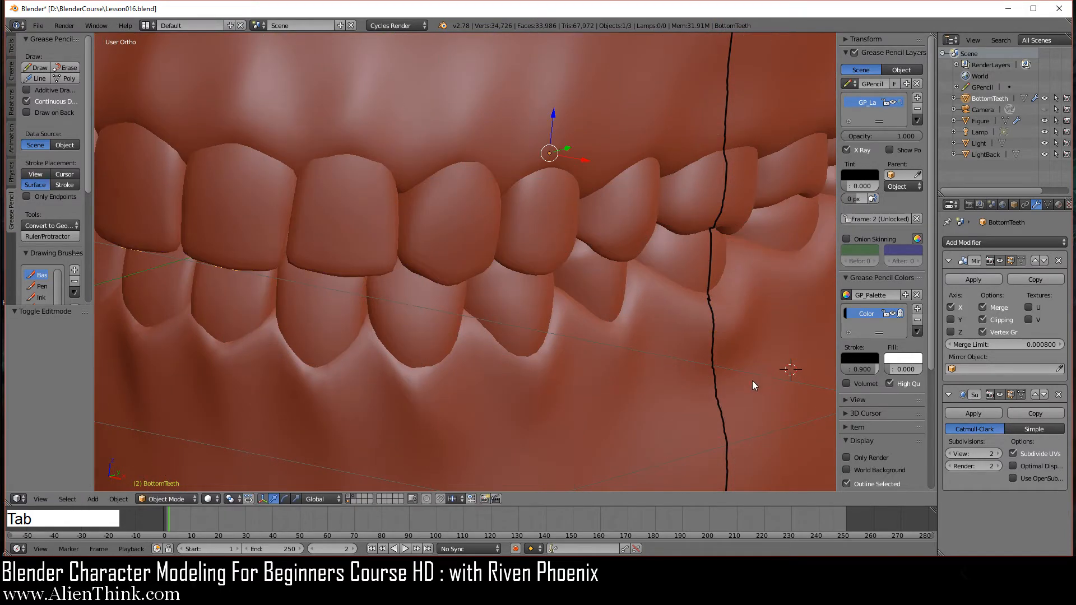
middle_click_drag(752, 381, 459, 270)
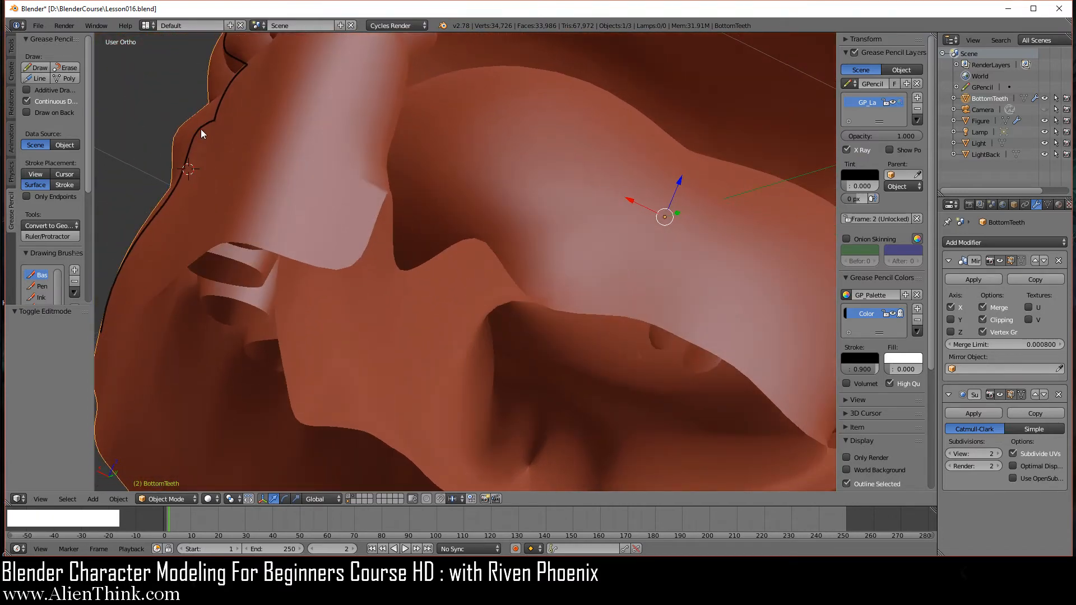
middle_click_drag(245, 173, 510, 268, "shift")
scroll(488, 246, "up", 3)
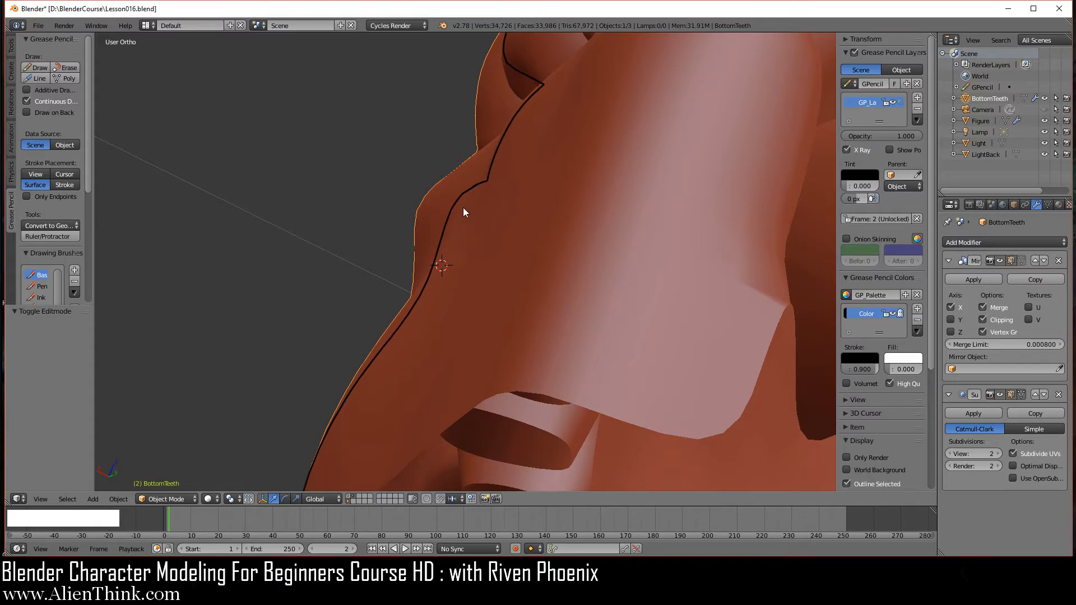
middle_click_drag(463, 212, 653, 329)
Step: Undo the gum vertex move and compare the Grease Pencil stroke with the restored surface from several angles
key("Tab")
key("ctrl+z")
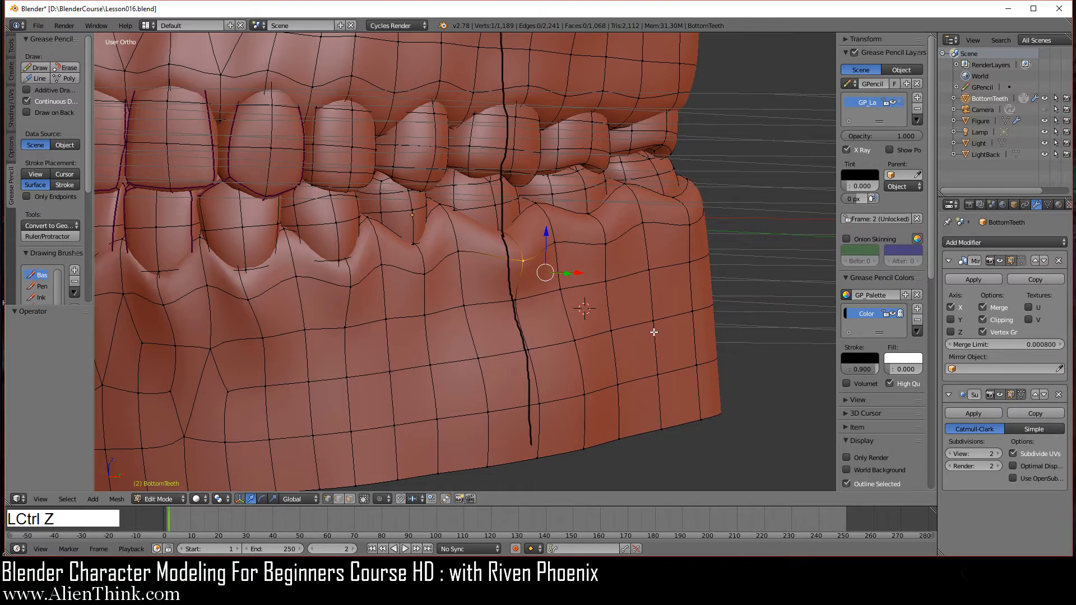
key("ctrl+z")
key("Tab")
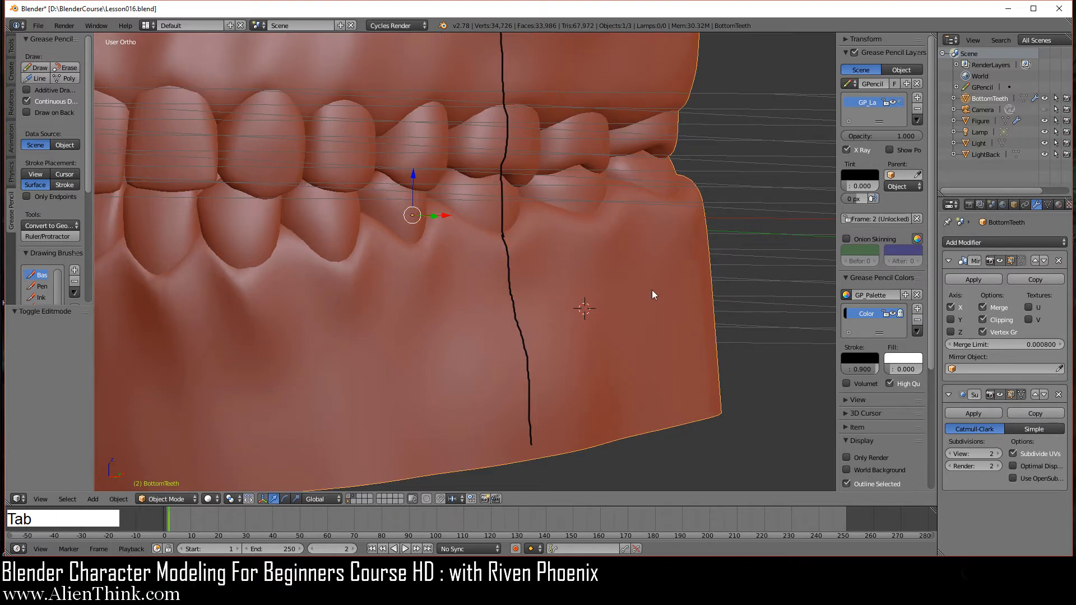
middle_click_drag(654, 296, 369, 250)
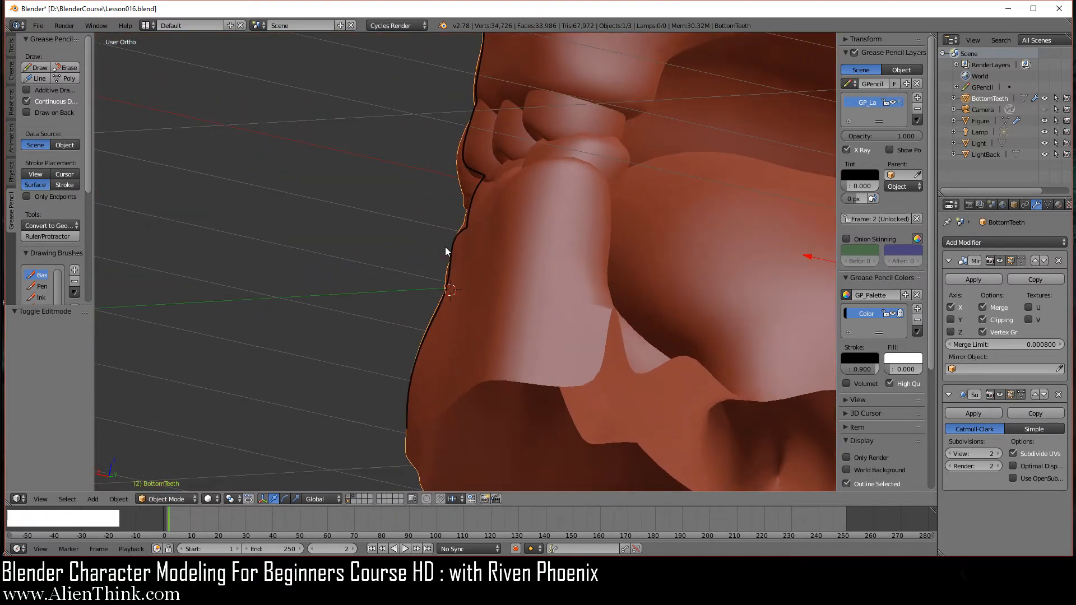
middle_click_drag(445, 247, 486, 213)
scroll(523, 289, "up", 3)
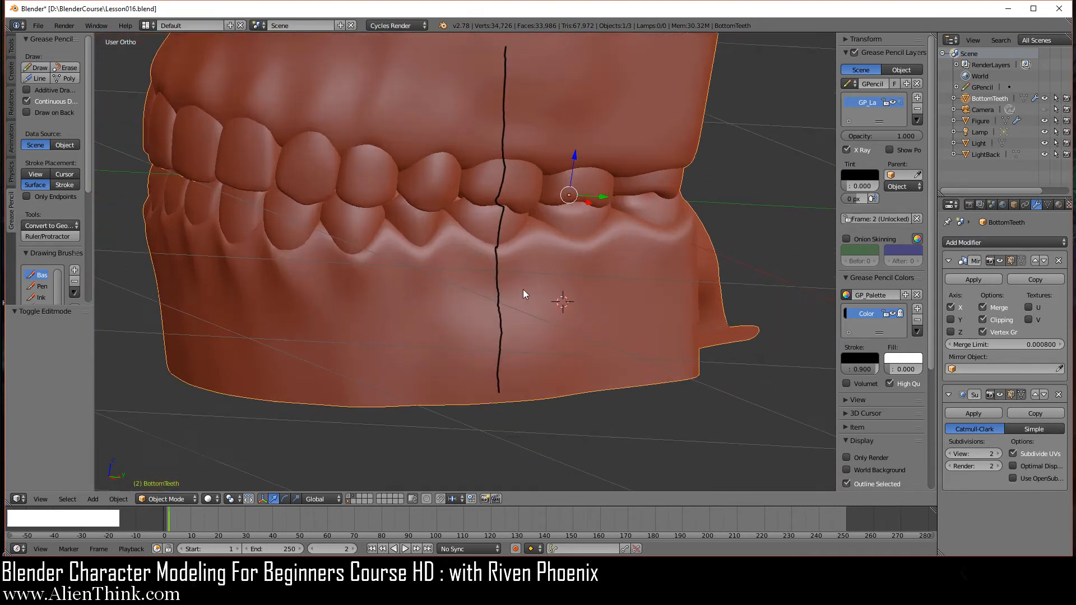
middle_click_drag(416, 284, 449, 328, "shift")
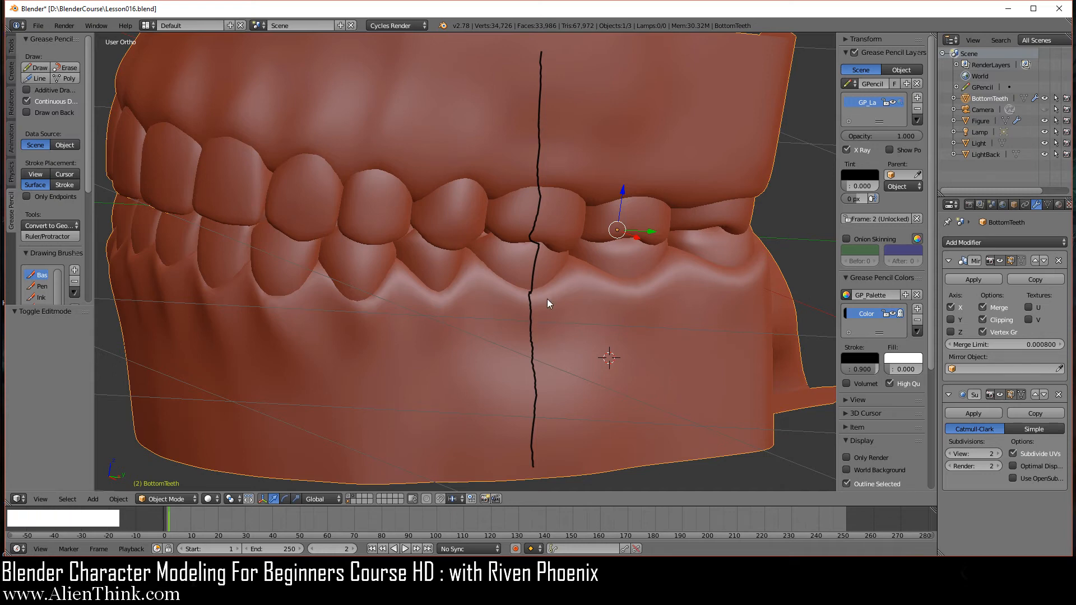
middle_click_drag(547, 299, 604, 305)
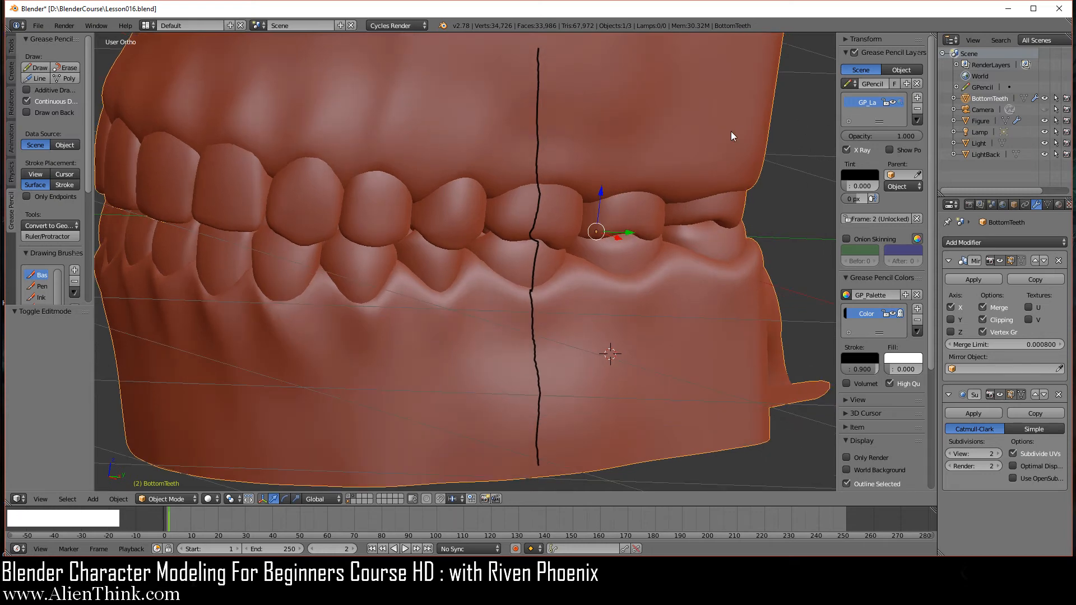
Step: Remove the Grease Pencil layer with its stroke and unlink the GPencil data block from the scene
left_click(917, 108)
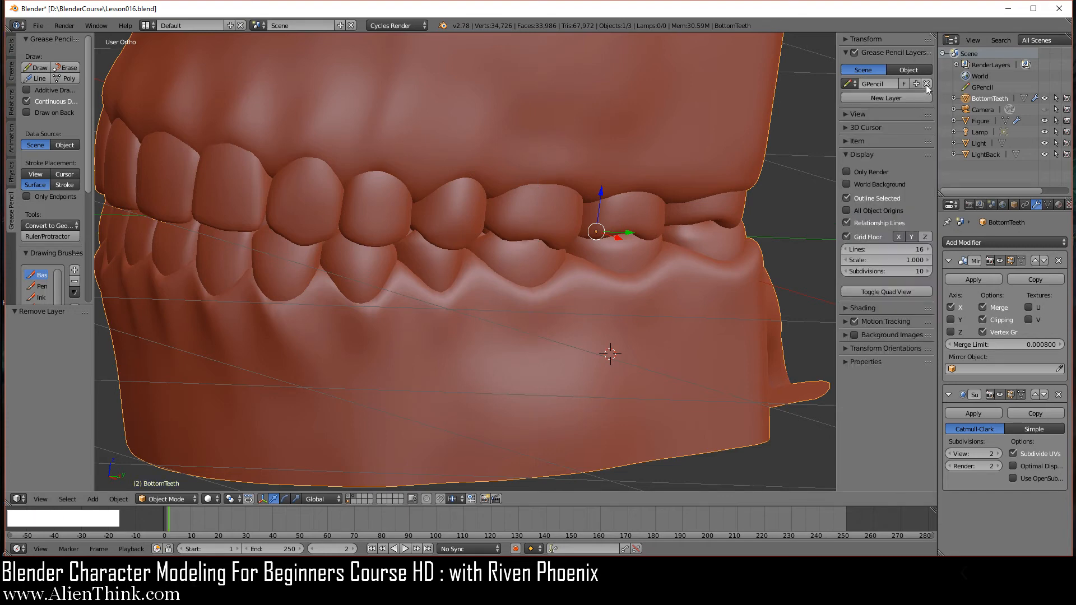
left_click(928, 84)
scroll(583, 222, "down", 3)
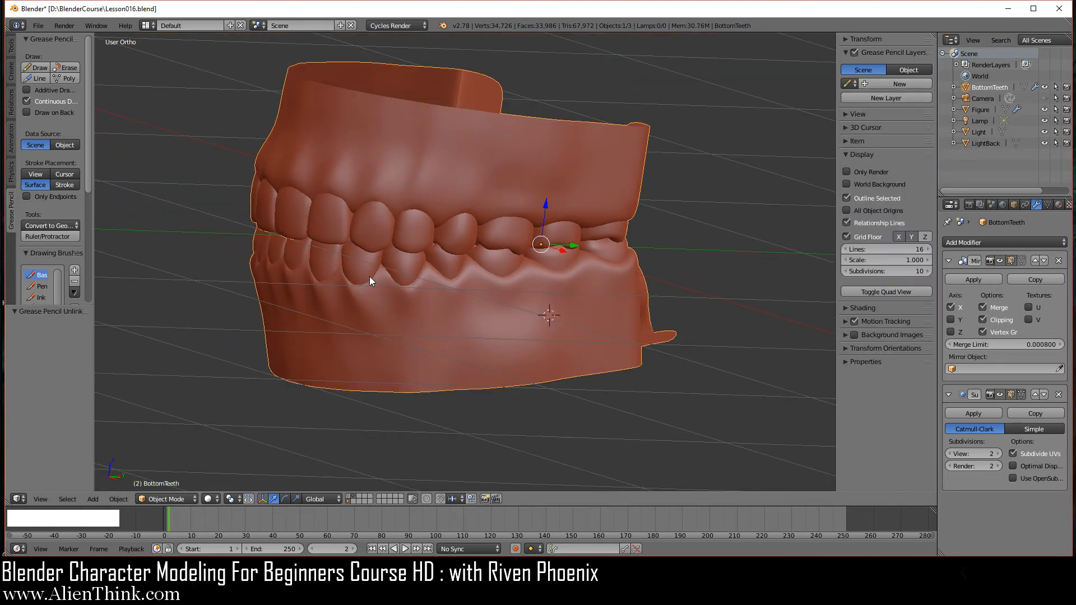
middle_click_drag(368, 277, 417, 147)
Step: Reload the saved Lesson016.blend from the recent files
left_click(39, 26)
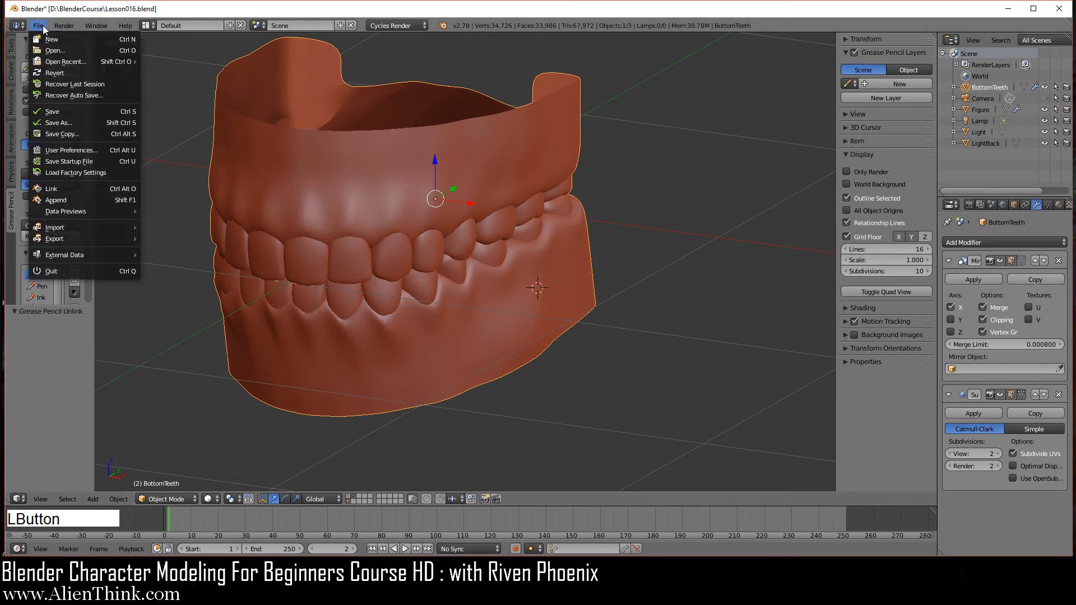
mouse_move(84, 63)
left_click(176, 62)
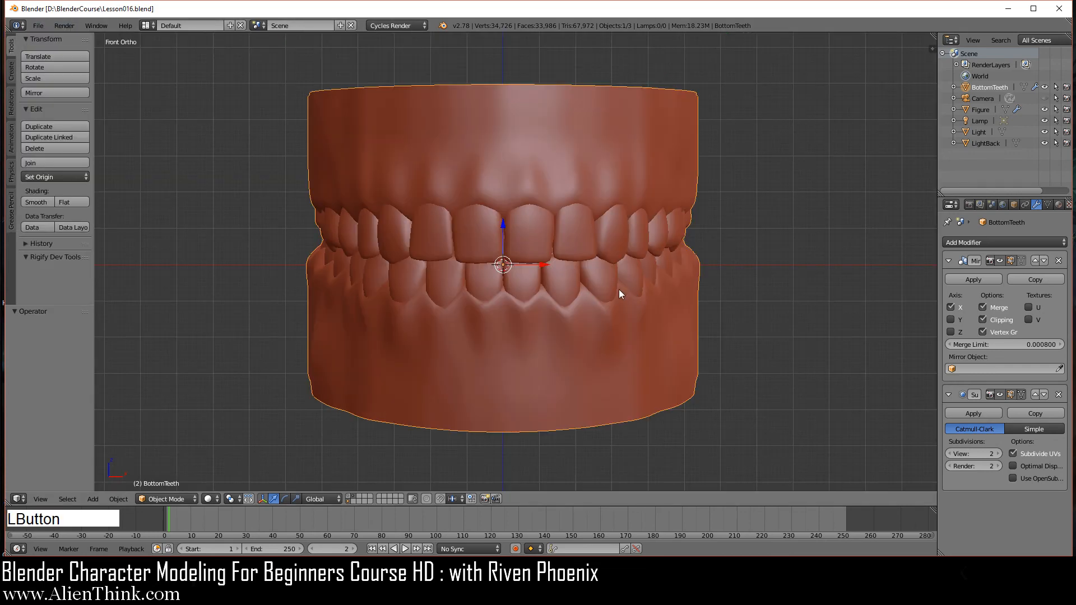